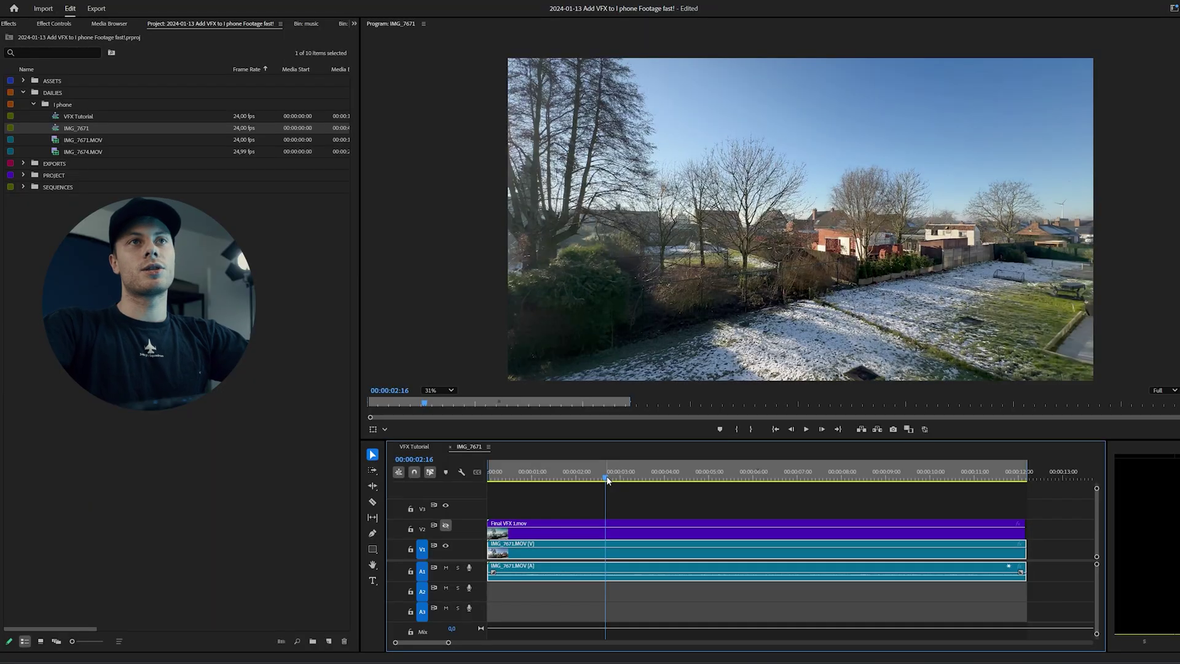
Show the V2 mountains layer, duplicate the backyard clip upward, and replace it with an After Effects composition.
mouse_move(618, 479)
left_mouse_down()
mouse_move(577, 480)
mouse_move(680, 479)
mouse_move(634, 480)
left_mouse_up()
left_click(446, 526)
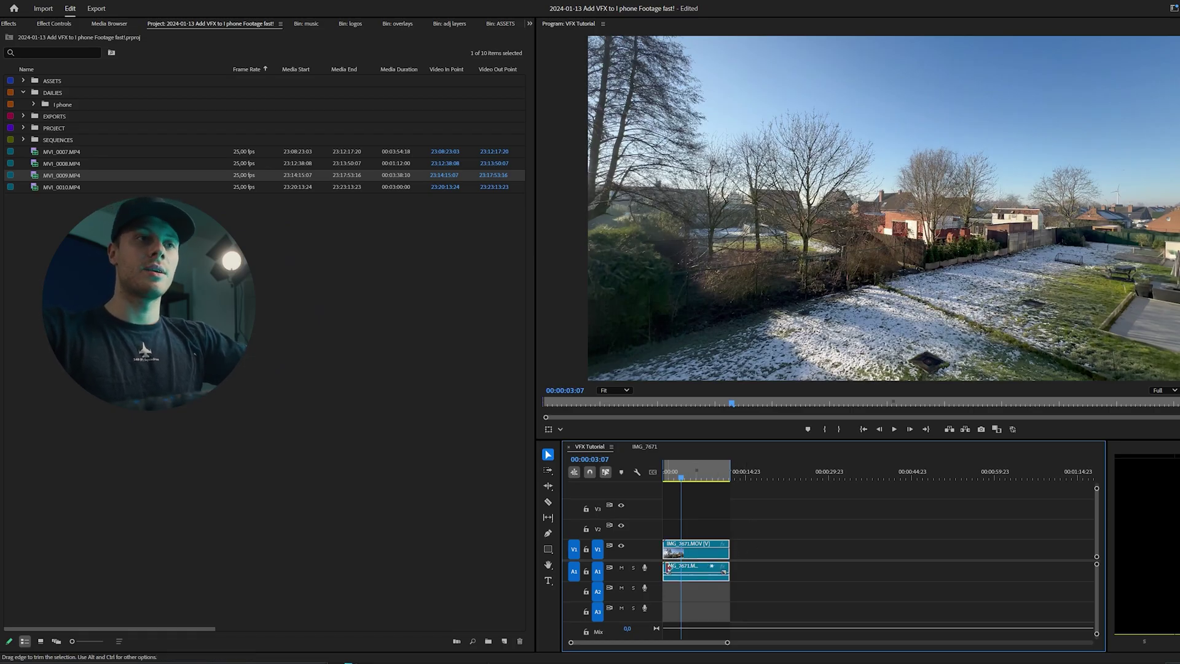
left_click_drag(697, 553, 691, 526)
right_click(691, 528)
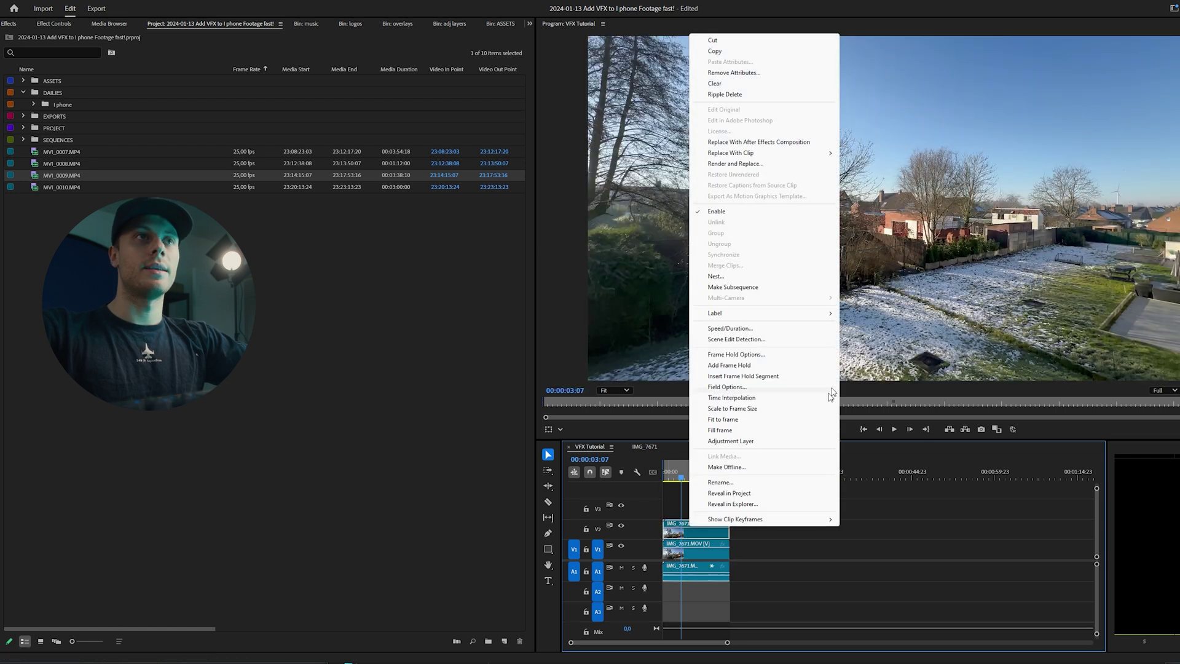
left_click(758, 142)
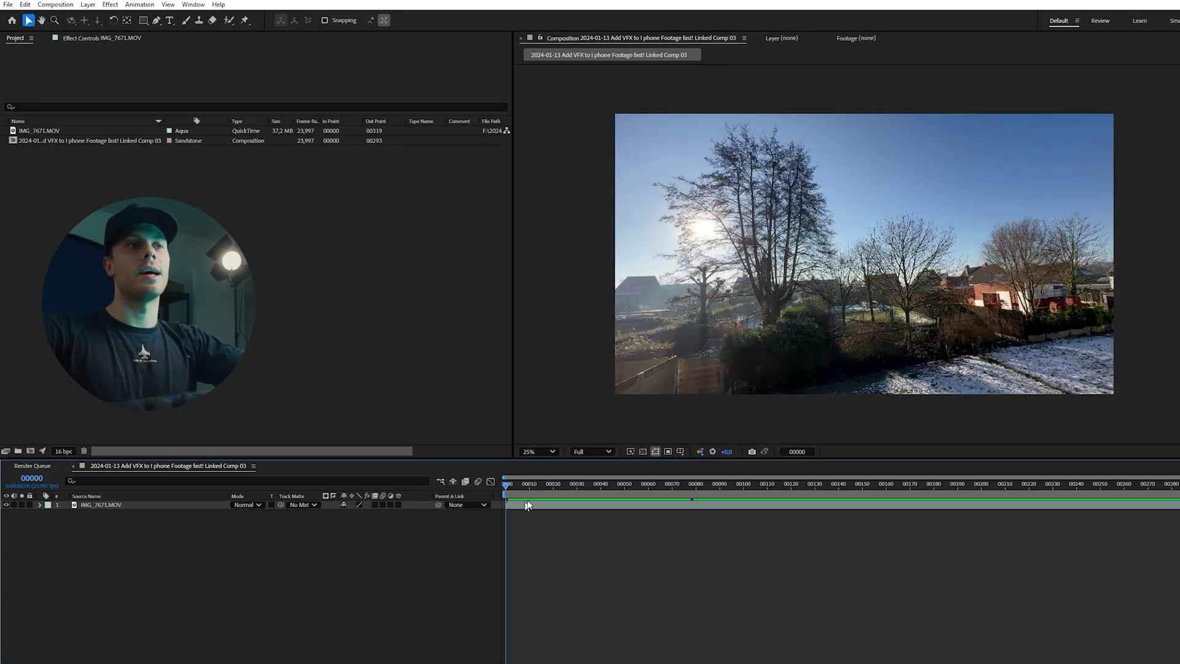
Pick frame 00079 of the backyard footage and save it as Photoshop layers.
left_click_drag(529, 486, 693, 489)
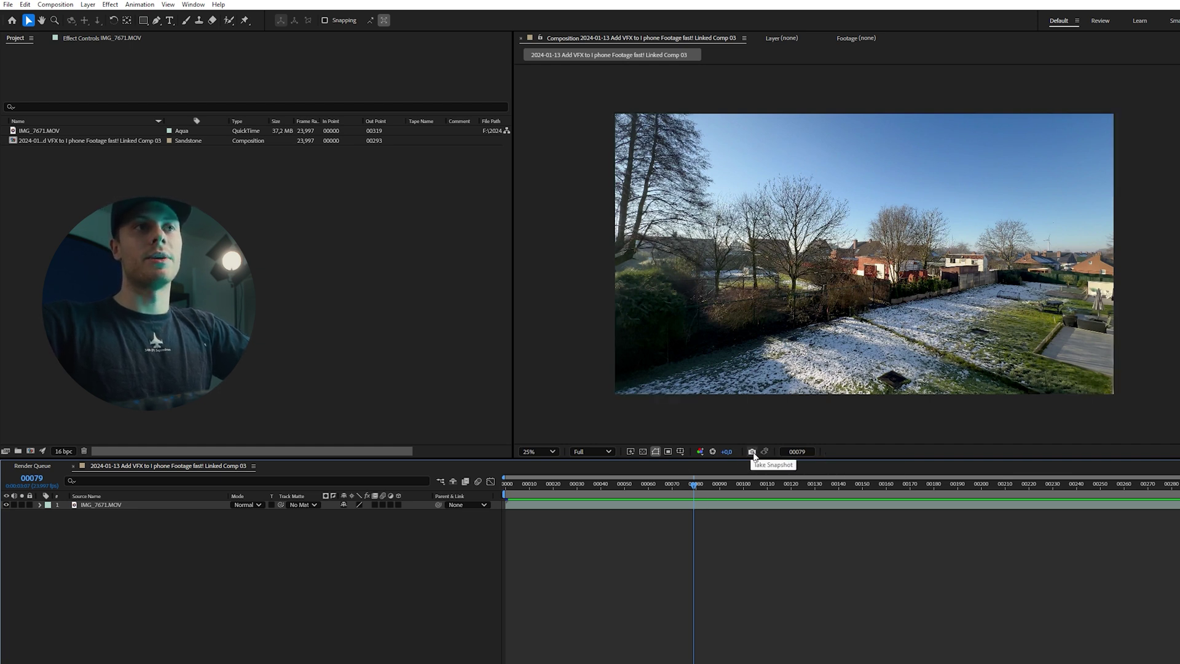
left_click(752, 452)
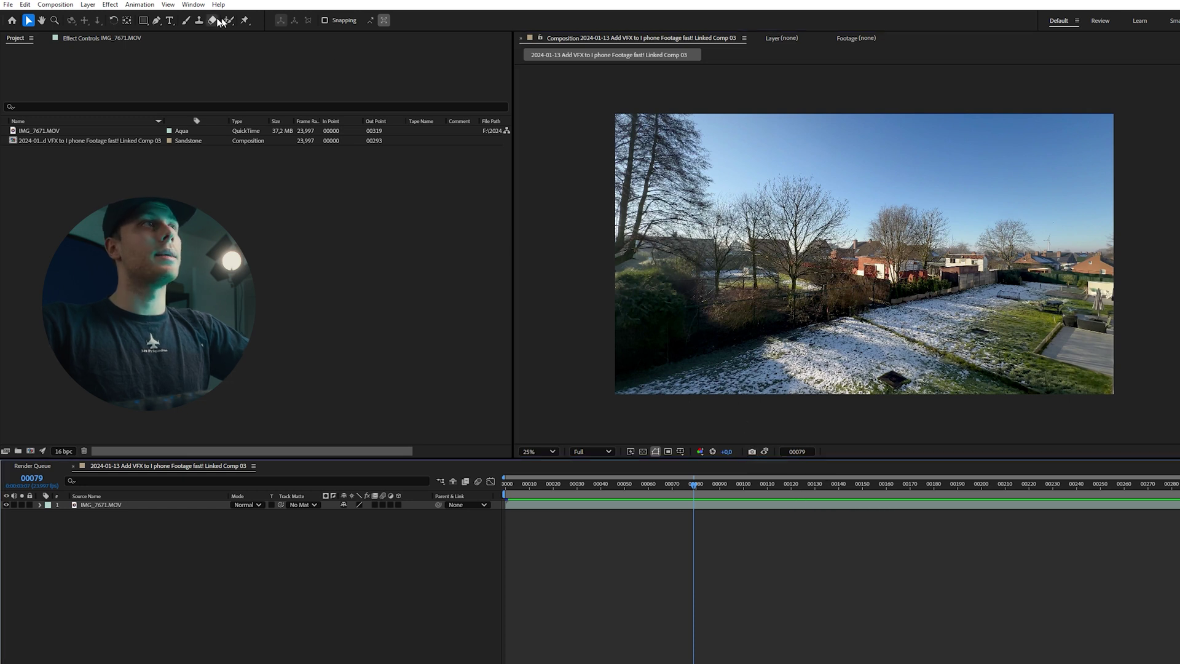
left_click(58, 4)
mouse_move(154, 132)
left_click(275, 149)
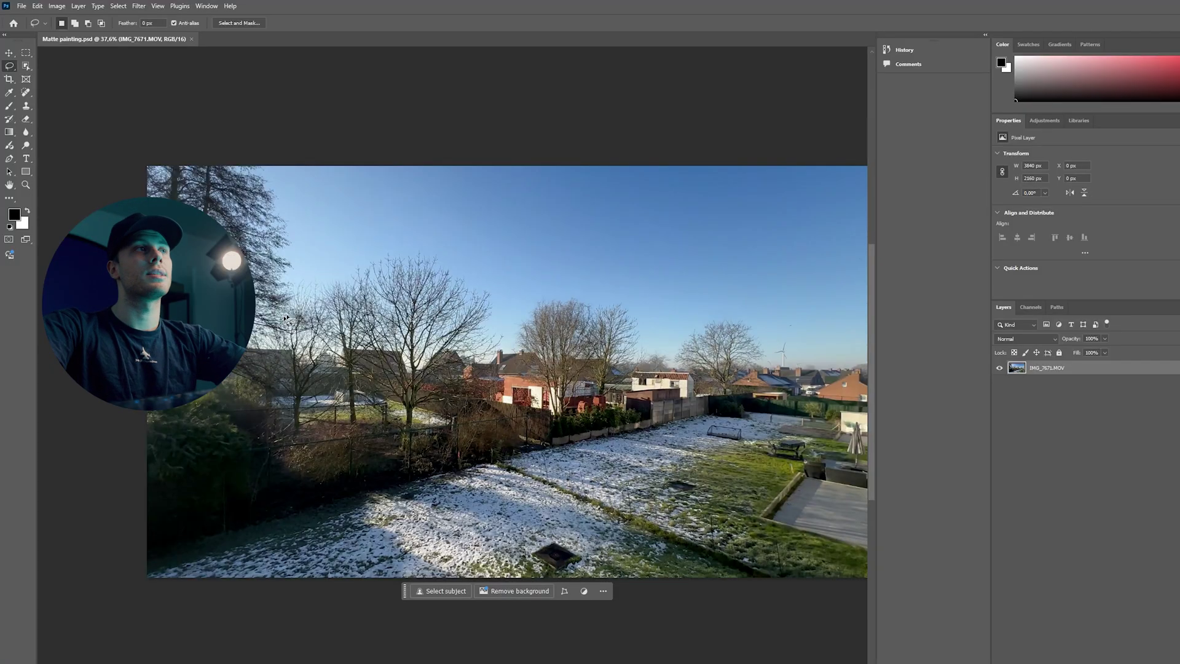
Switch to the freehand Lasso Tool and start tracing across the sky above the trees.
right_click(9, 67)
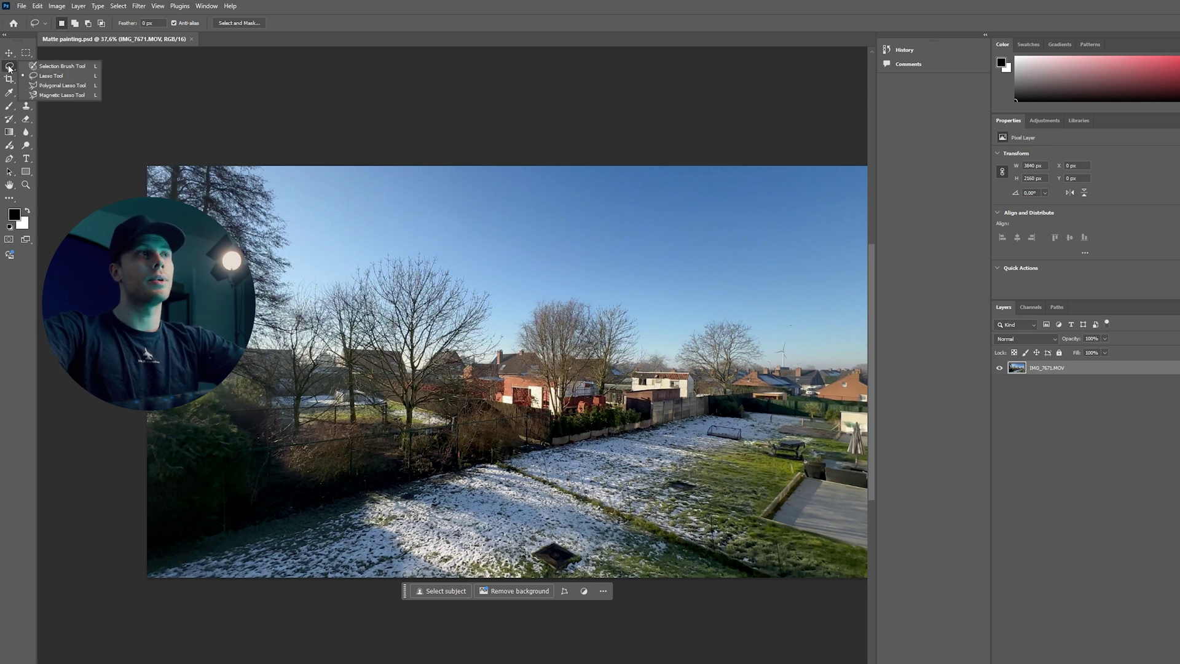
left_click(51, 77)
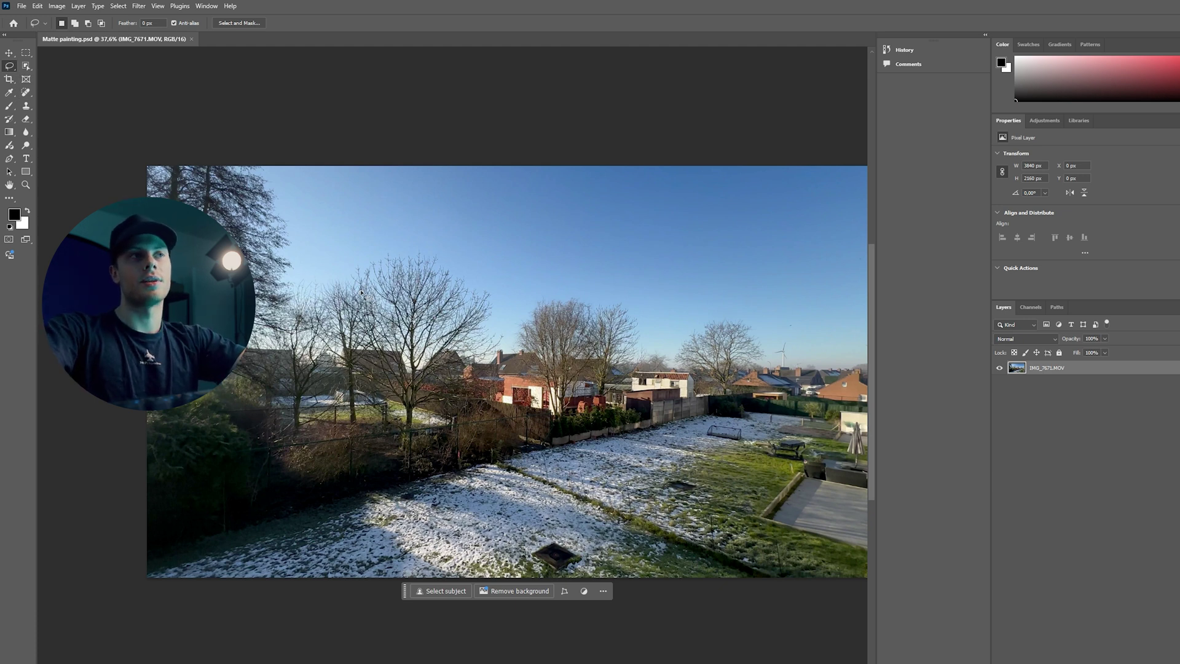
left_click_drag(346, 245, 425, 242)
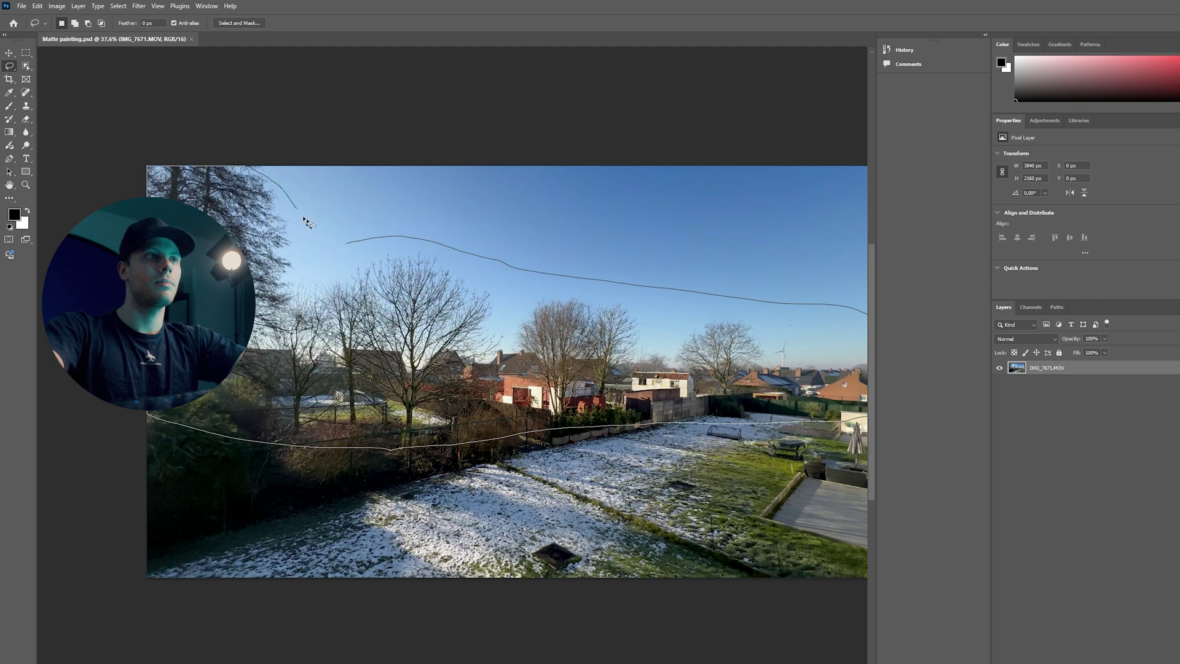
Close the lasso around the houses and trees, Generative Fill without a prompt, and keep variation 1.
left_click_drag(344, 244, 345, 245)
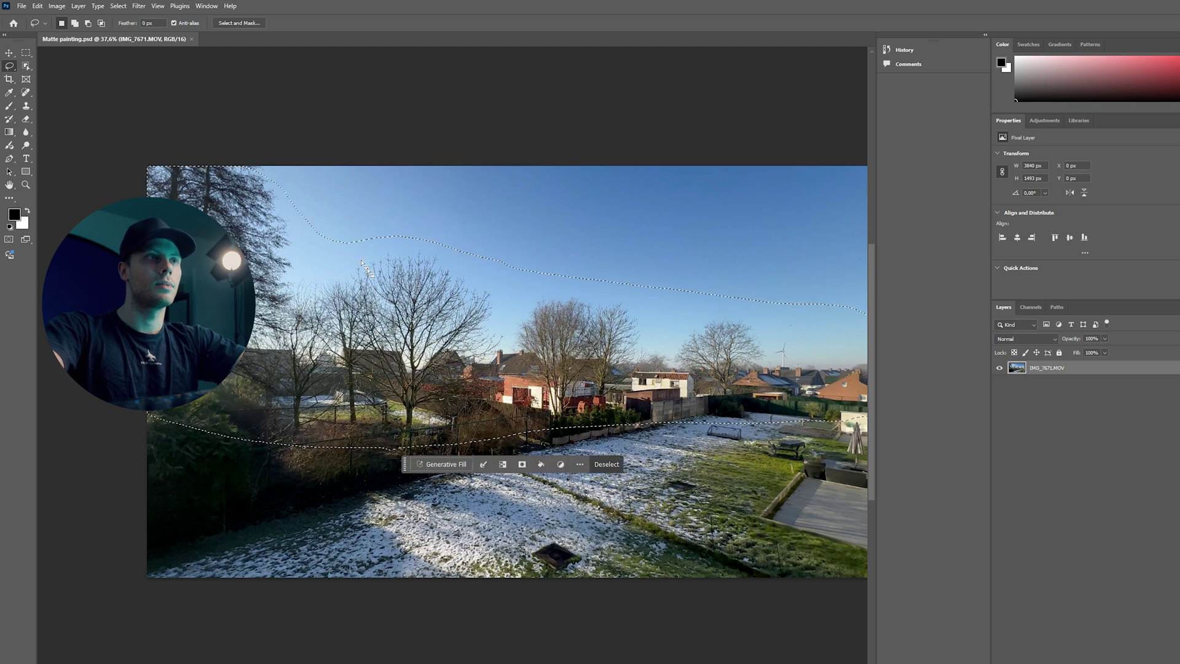
left_click(446, 465)
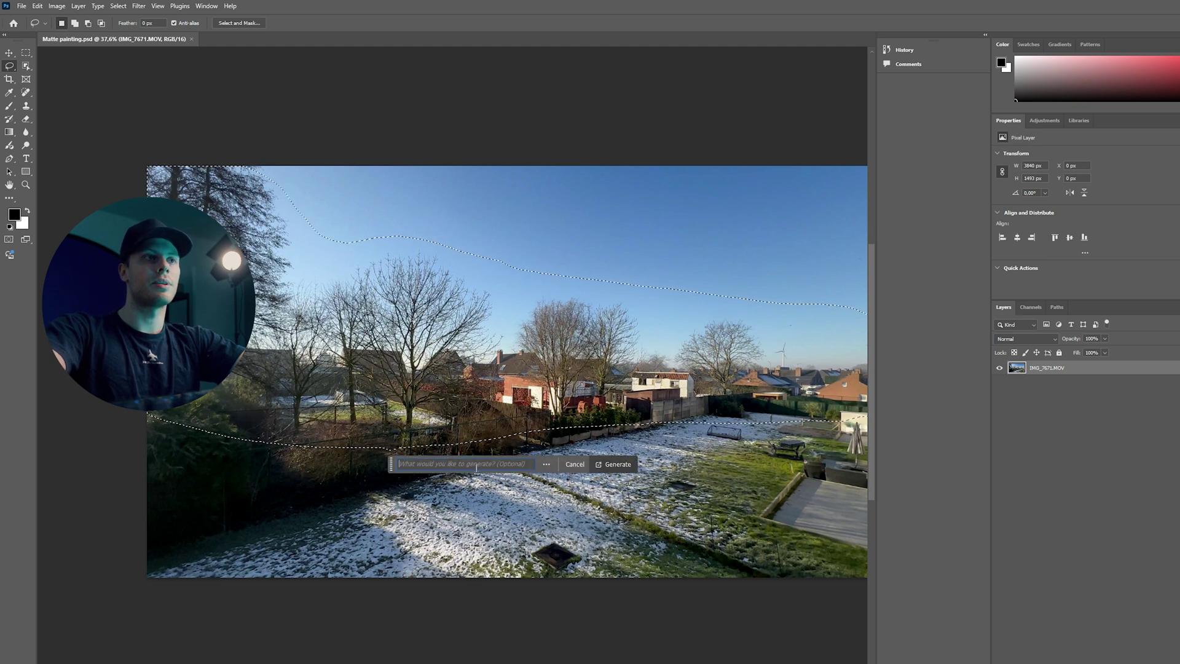
left_click(624, 467)
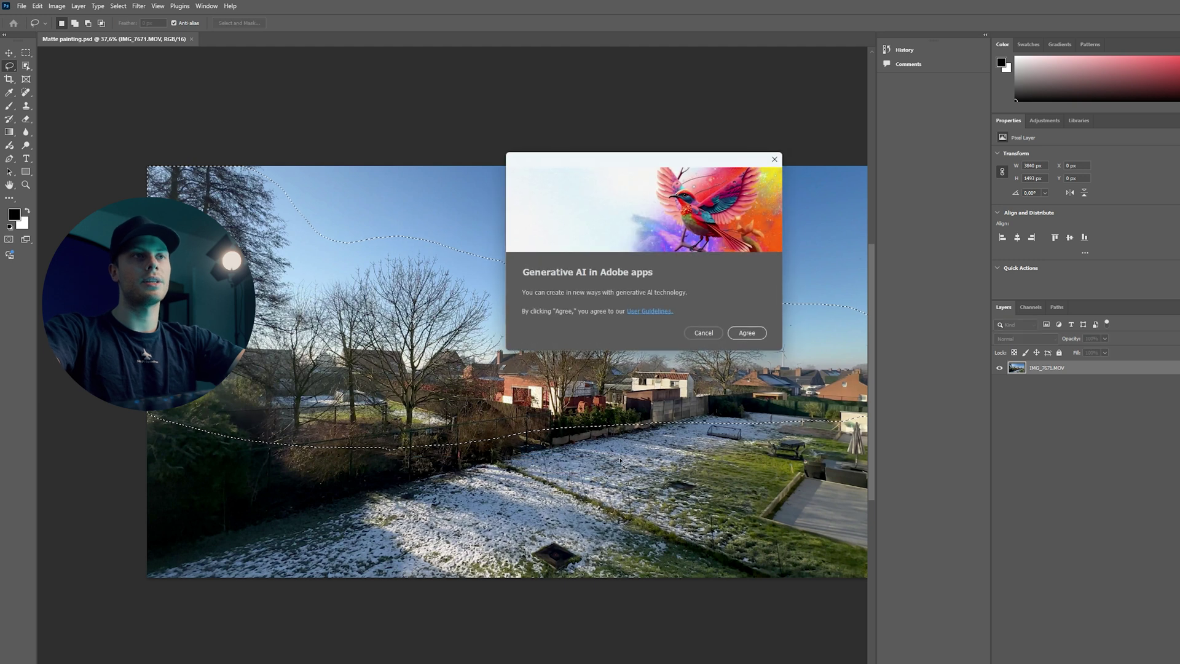
left_click(761, 332)
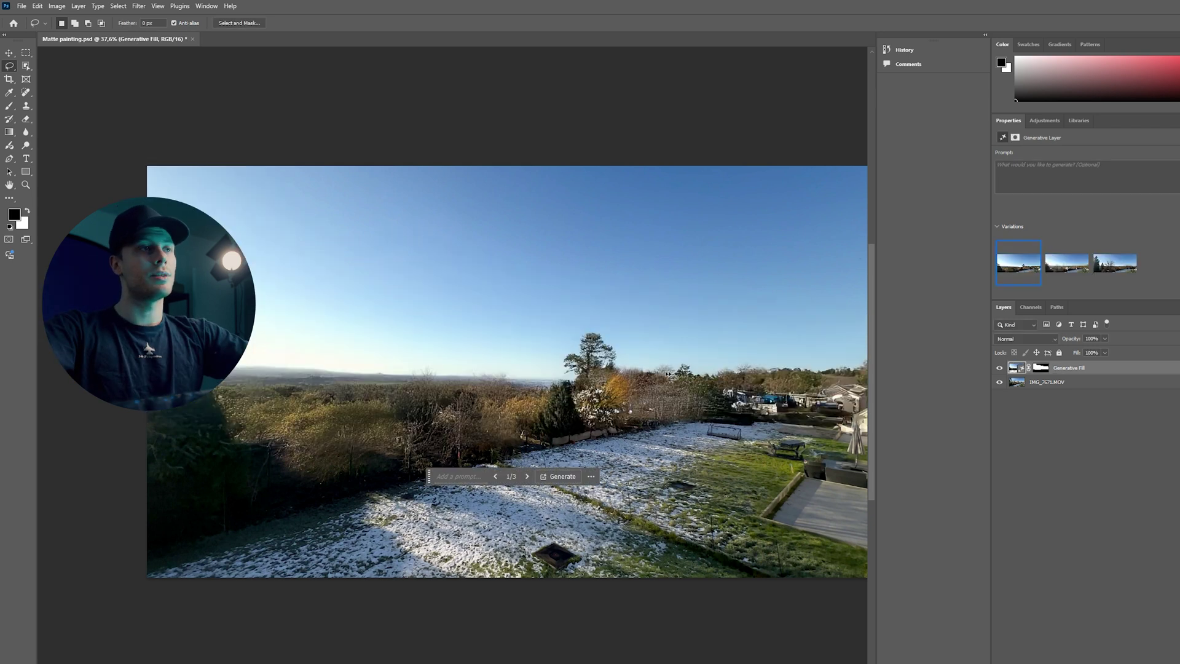
left_click(1062, 273)
left_click(1052, 273)
left_click(1017, 270)
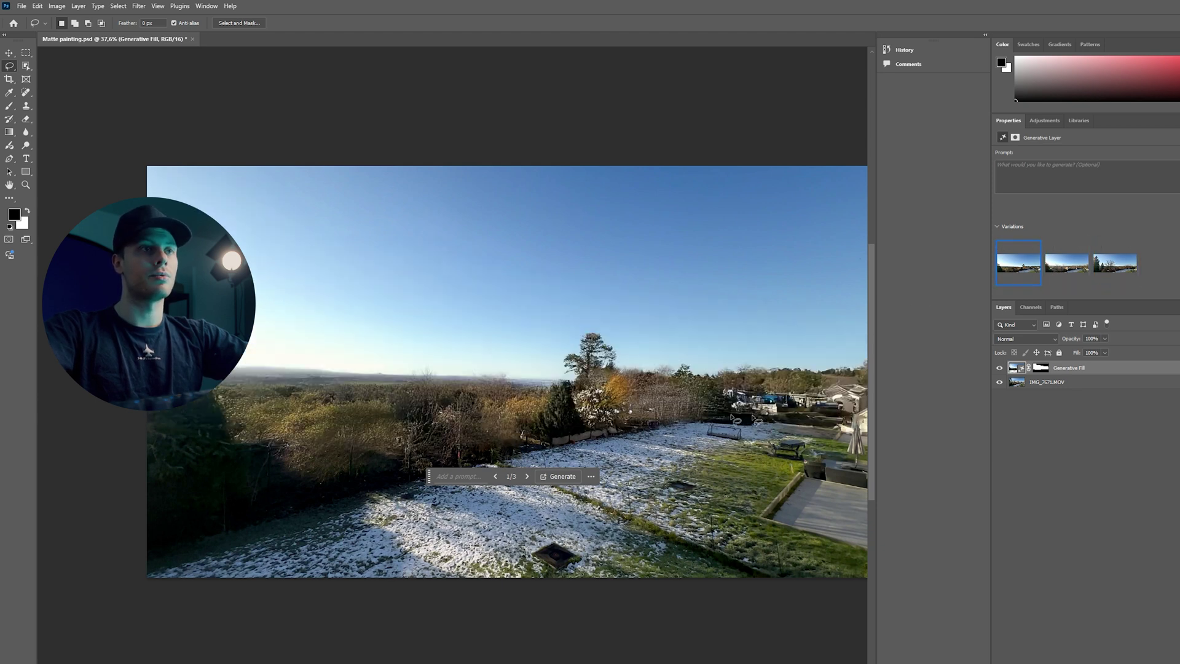
left_click(1066, 426)
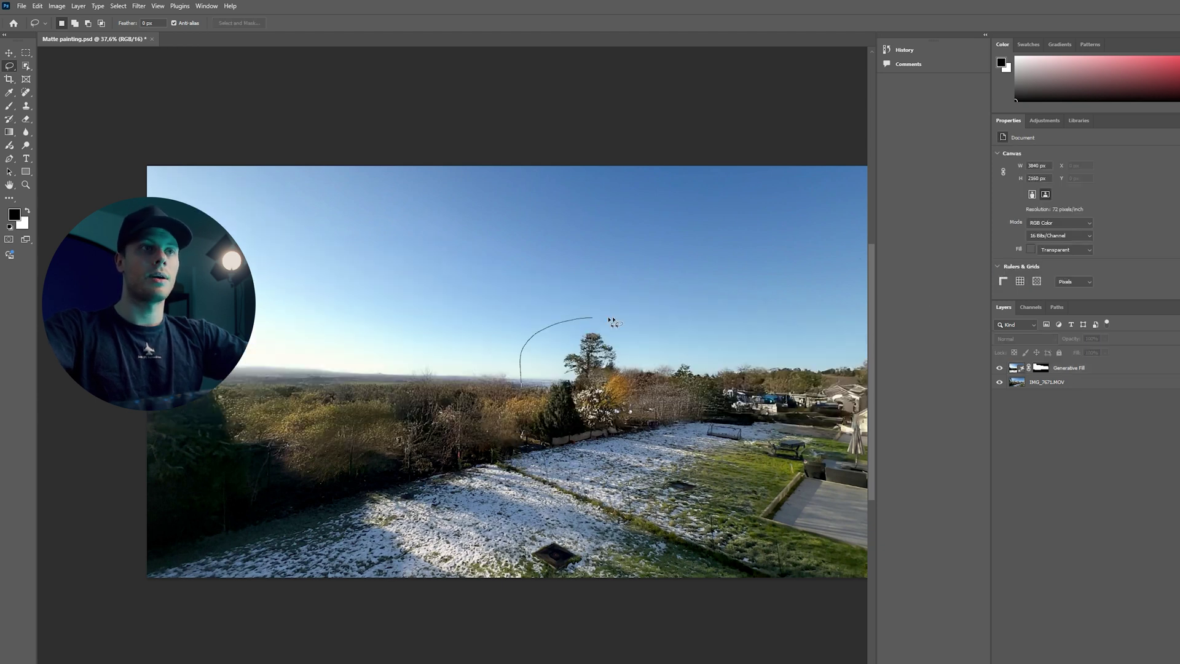
Lasso the leftover tree and generate a promptless fill to remove it.
left_click_drag(543, 401, 530, 396)
mouse_move(533, 377)
left_mouse_down()
mouse_move(870, 354)
mouse_move(897, 397)
left_mouse_up()
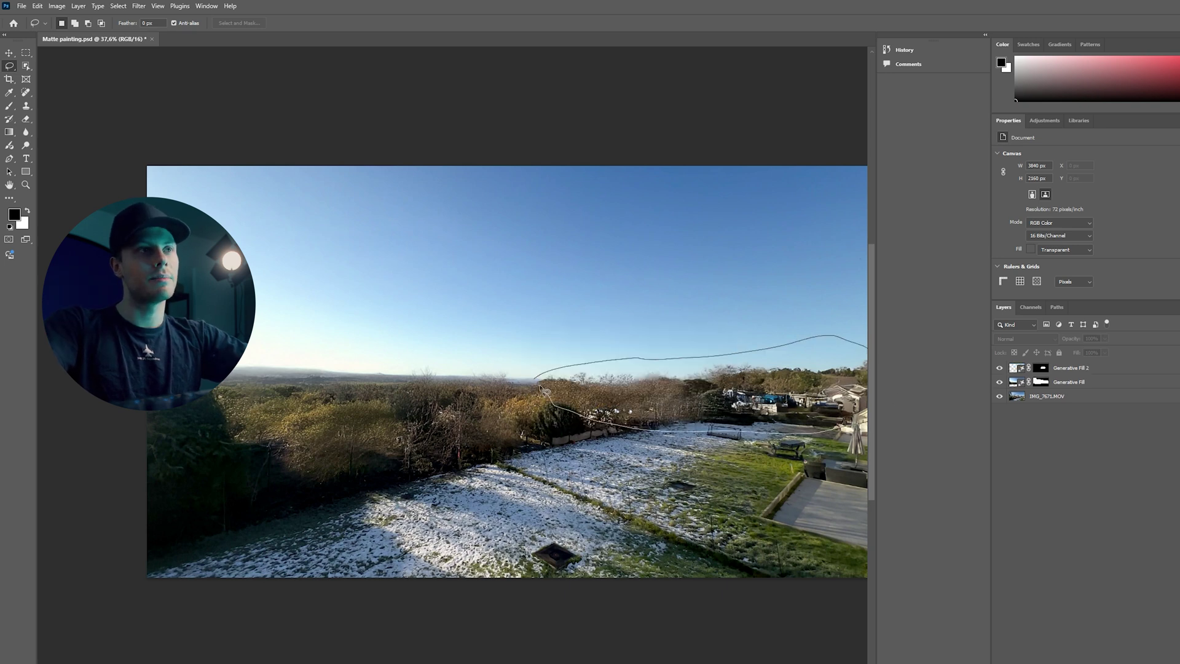
left_click_drag(544, 391, 660, 424)
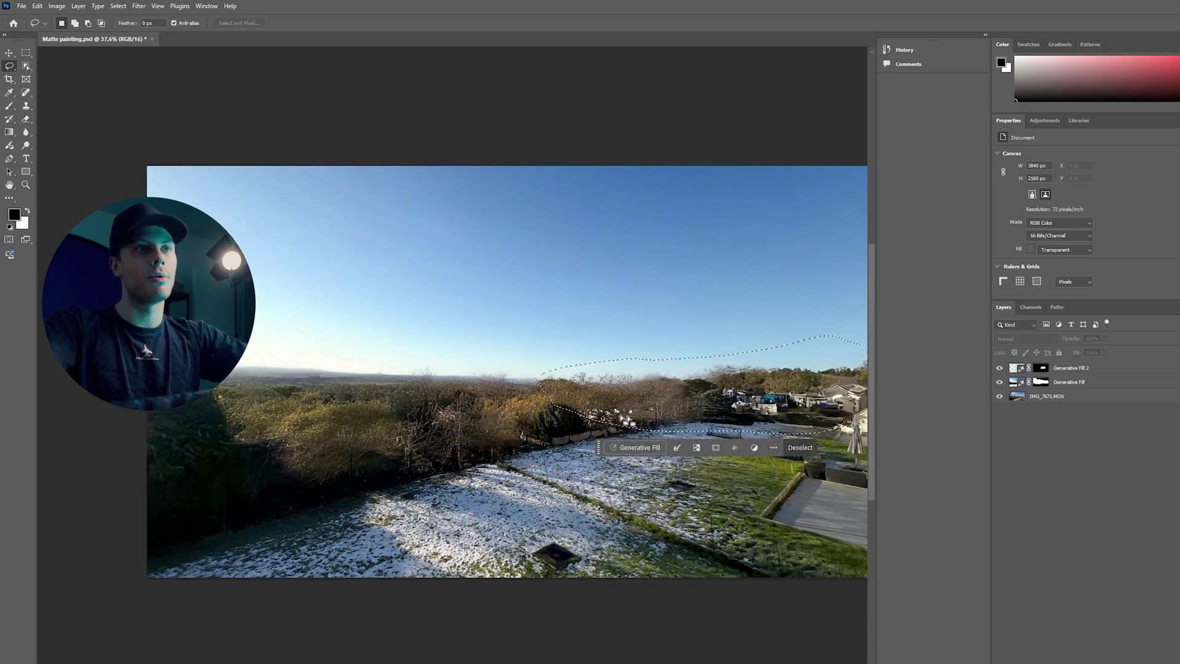
left_click(639, 447)
left_click(802, 447)
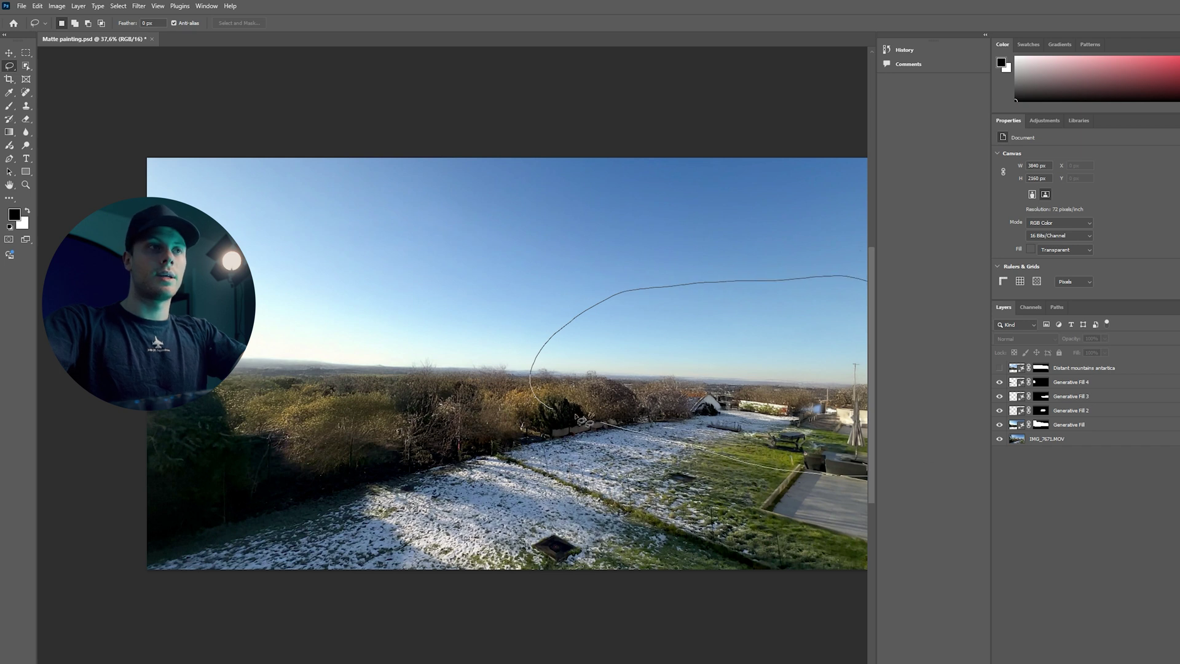
Generative-fill the right horizon with 'Distant snowy mountains antart' and keep the third variation.
left_click_drag(552, 410, 552, 412)
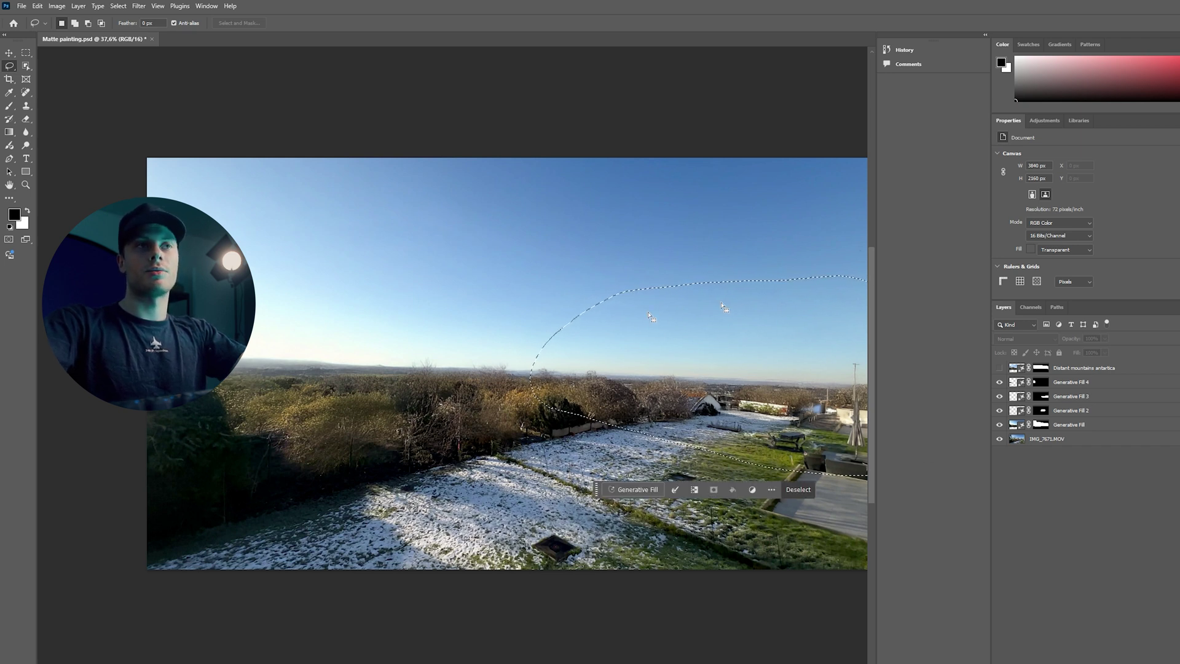
left_click(622, 492)
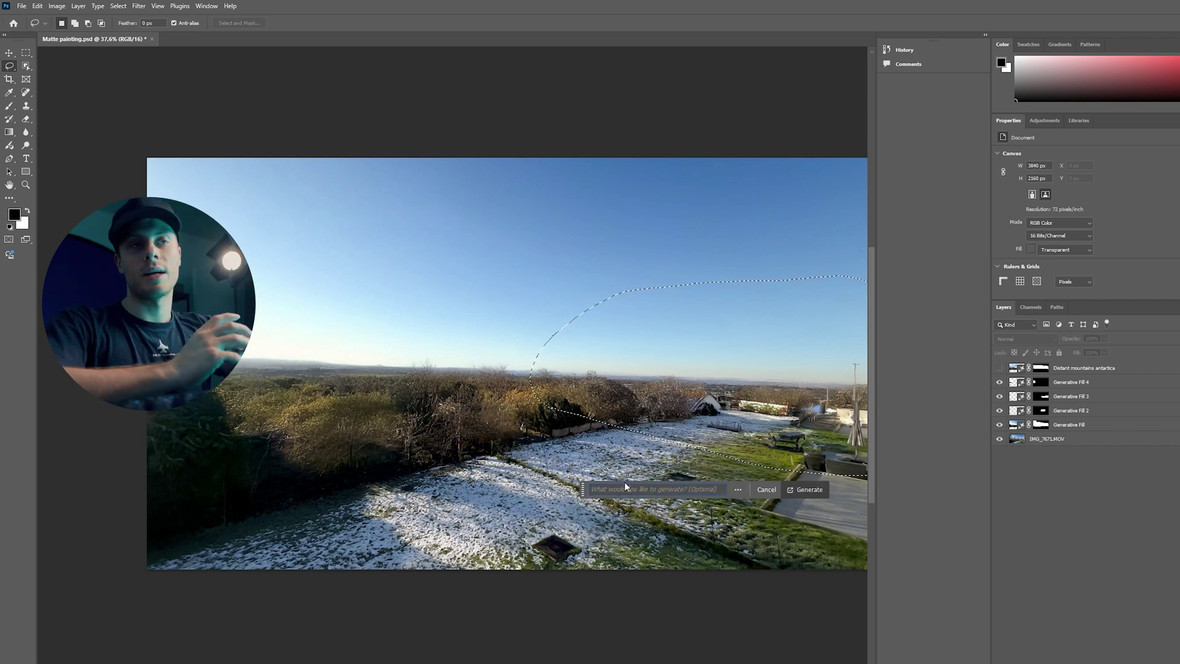
type("Distant snowy mountains antartica")
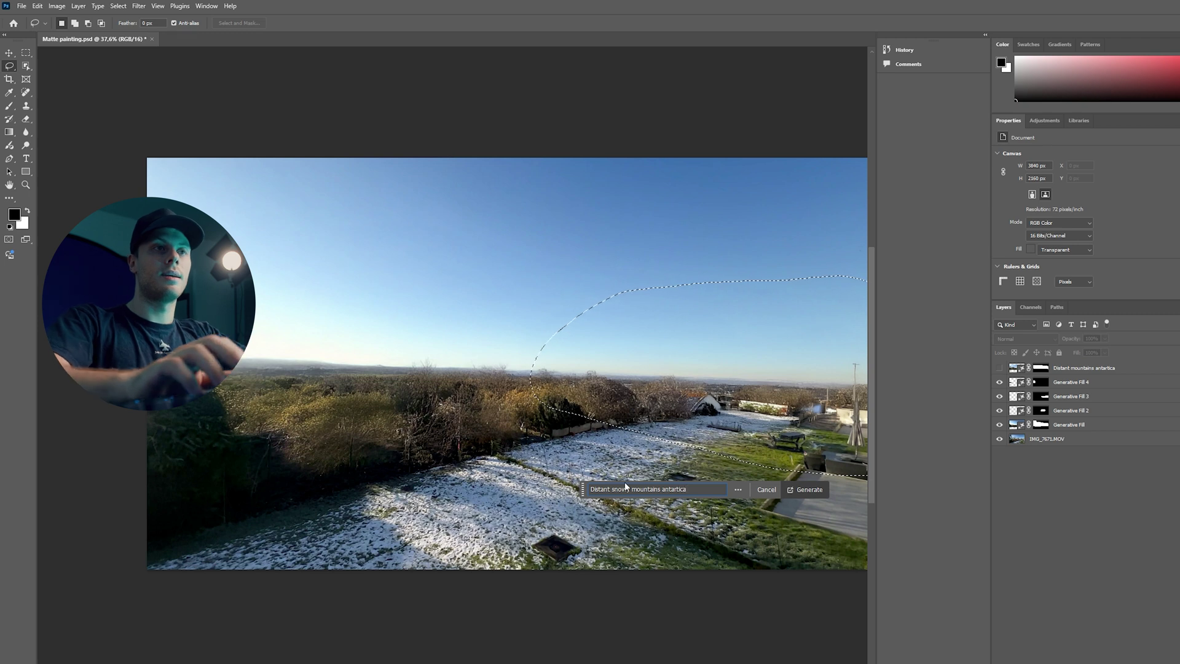
key("Return")
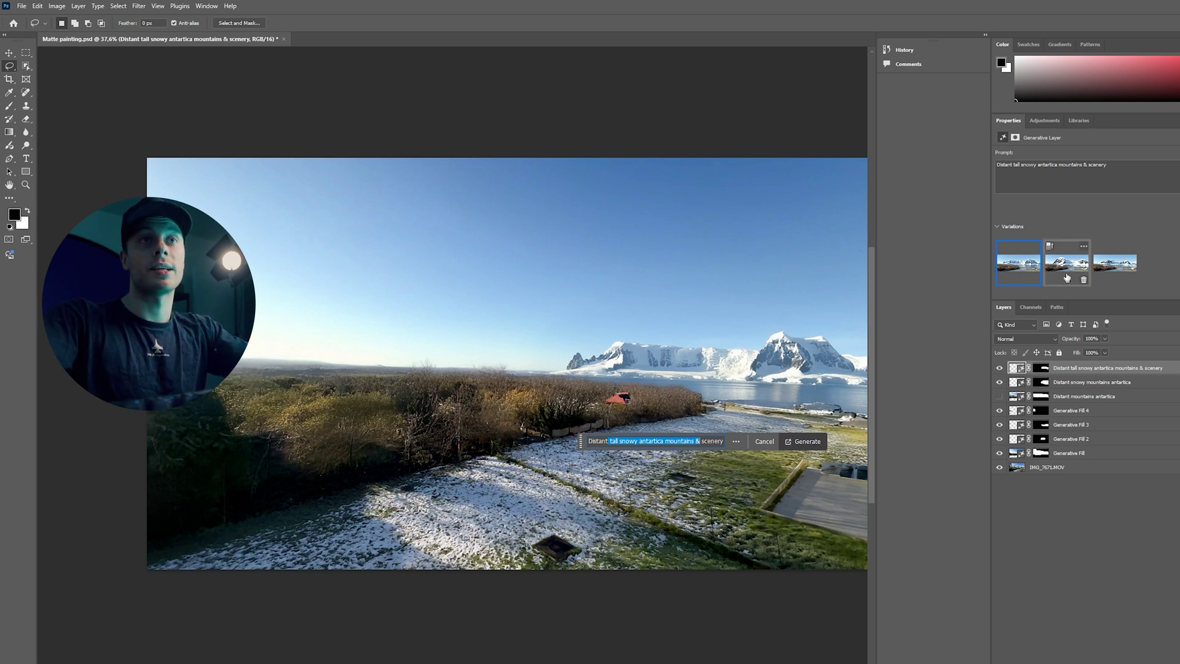
left_click(1116, 274)
key("ctrl+d")
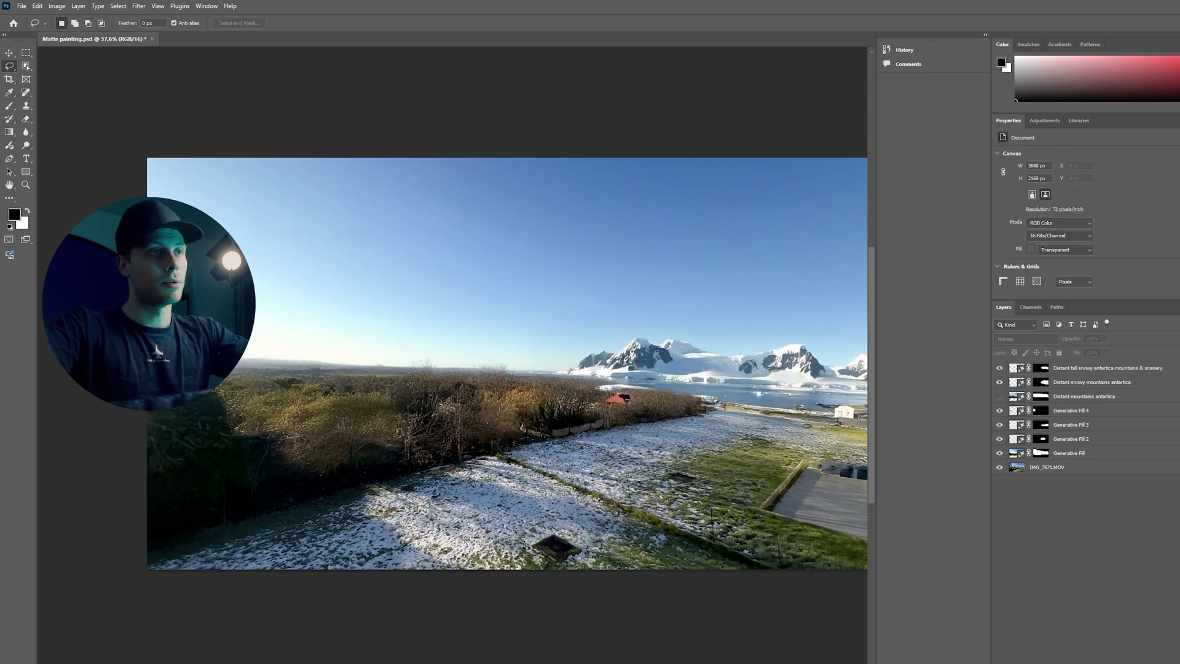
mouse_move(203, 398)
left_mouse_down()
mouse_move(381, 399)
mouse_move(528, 320)
mouse_move(244, 260)
left_mouse_up()
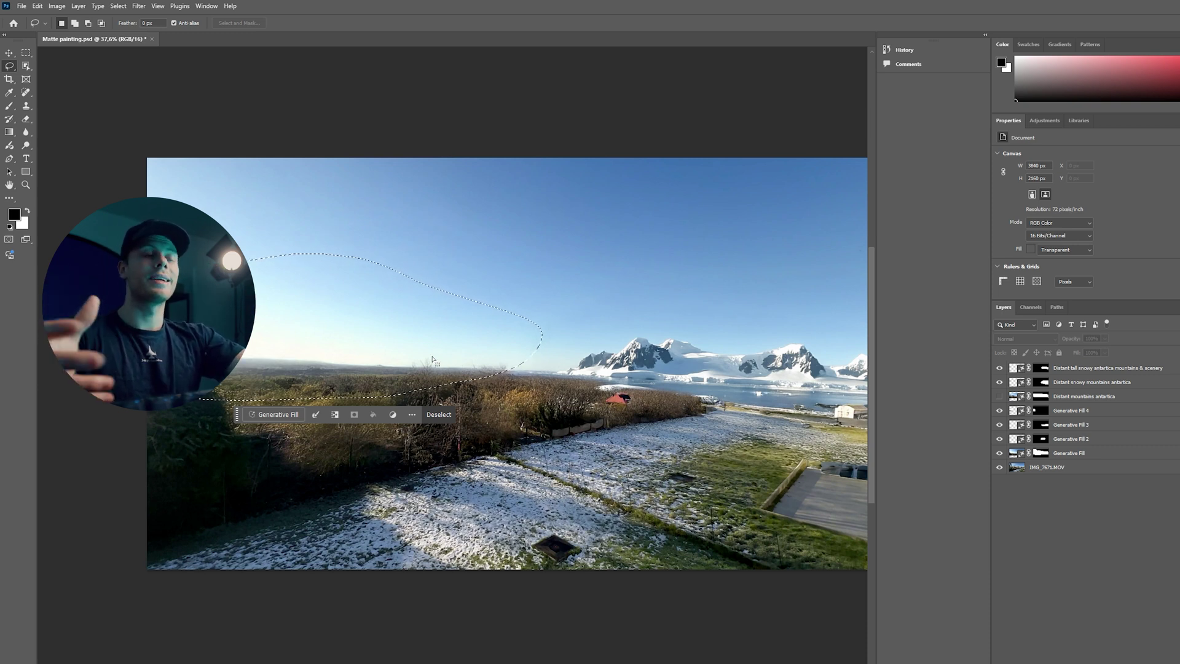
Fill the left horizon selection, then lasso the foreground bushes and regenerate them with a 'Snowy' prompt.
left_click(270, 418)
left_click(463, 418)
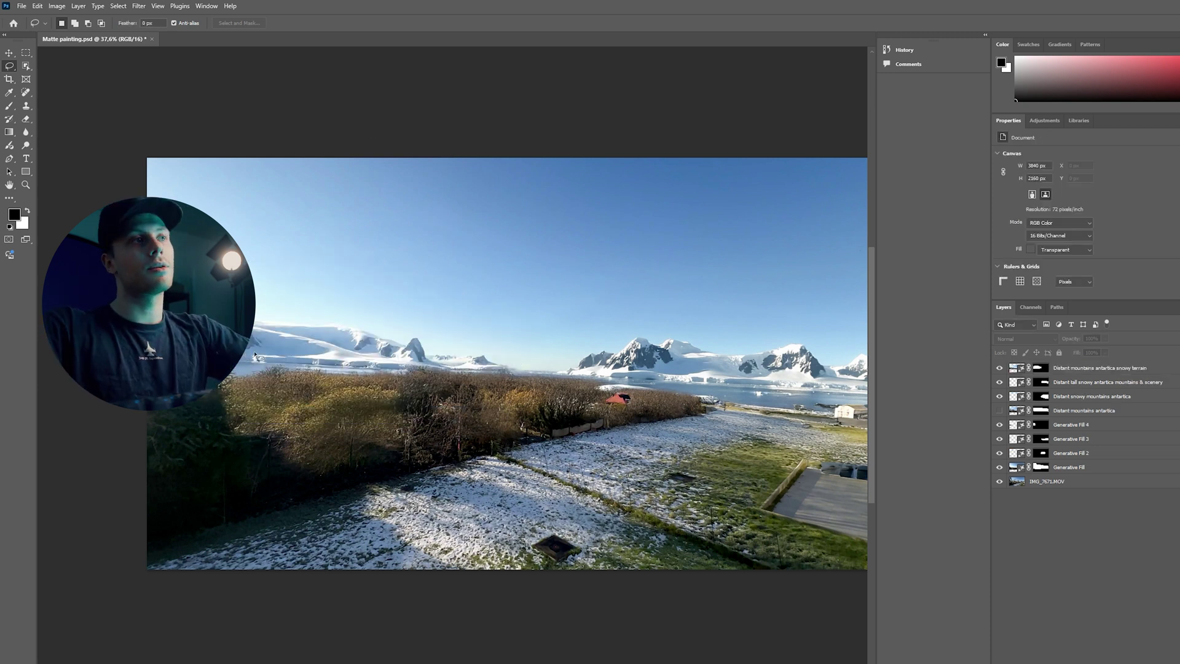
left_click_drag(154, 374, 424, 367)
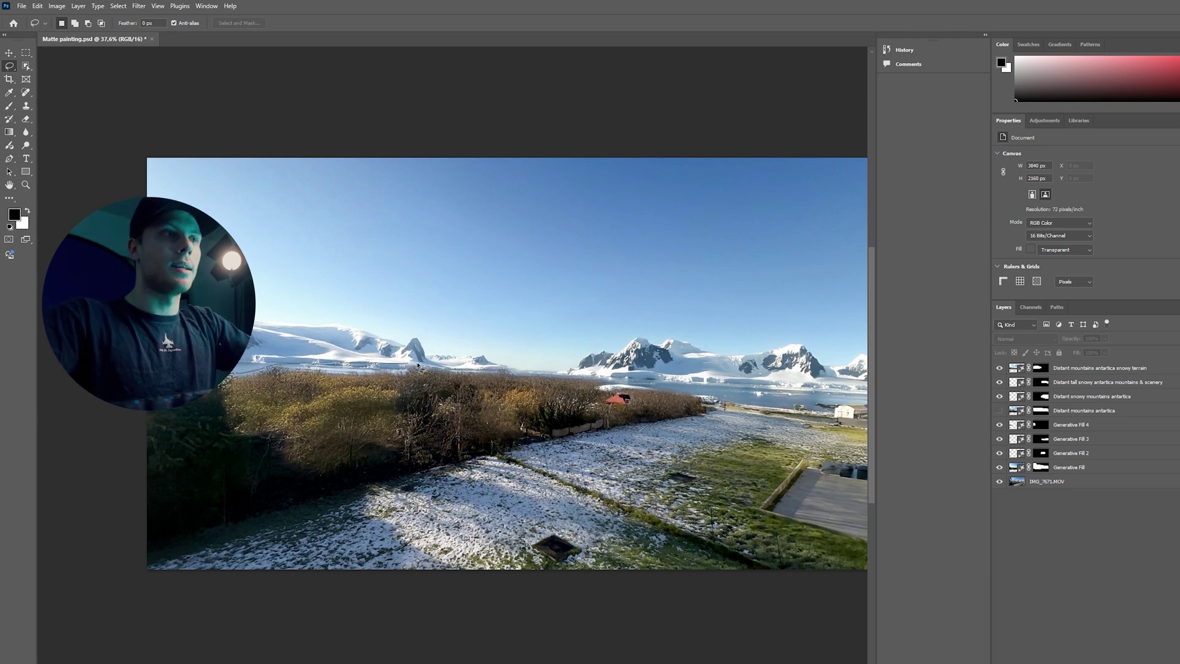
mouse_move(696, 415)
left_mouse_down()
mouse_move(288, 532)
mouse_move(190, 541)
mouse_move(114, 484)
left_mouse_up()
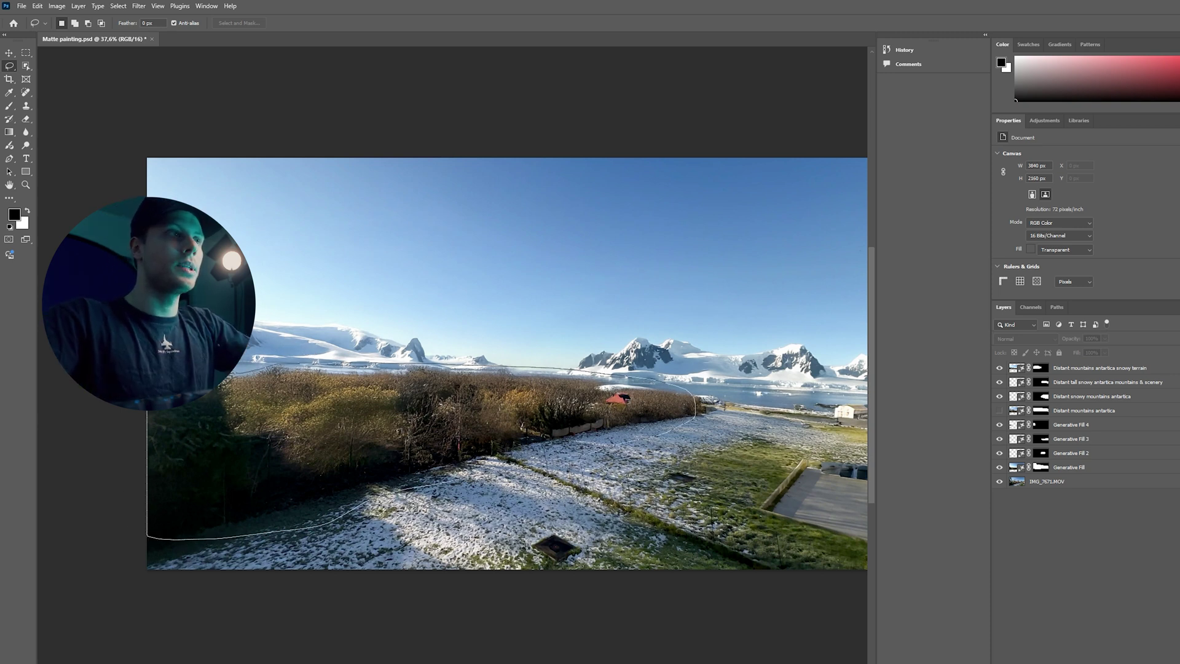
left_click_drag(123, 381, 145, 376)
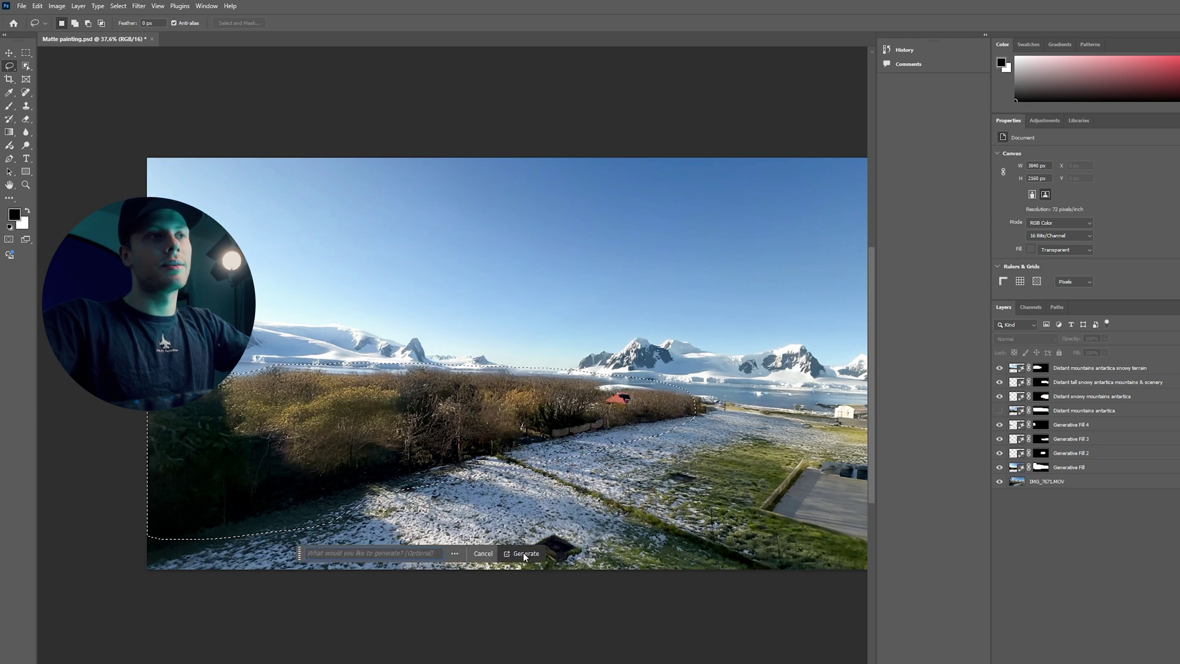
left_click(524, 554)
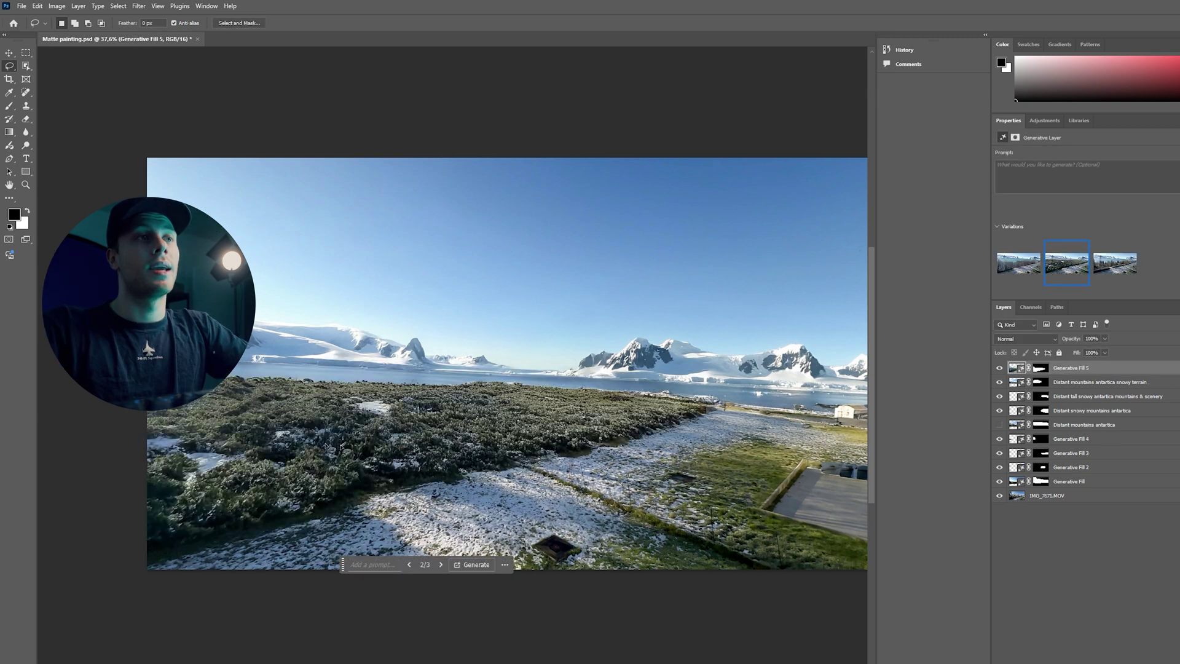
left_click(383, 564)
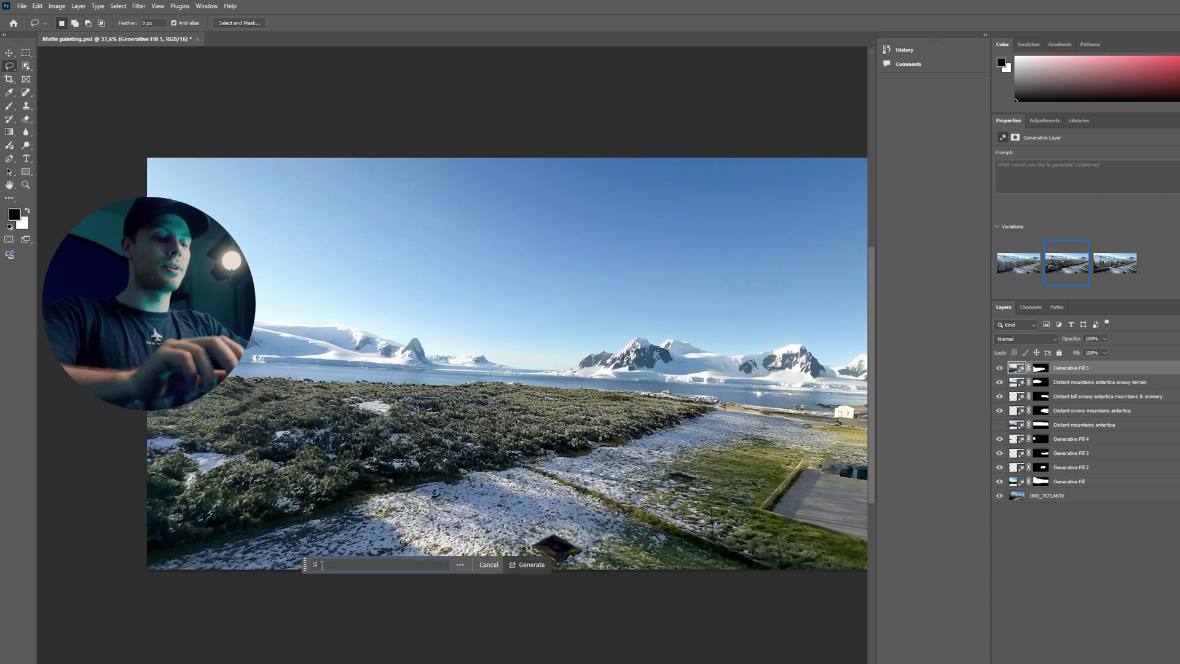
left_click(531, 565)
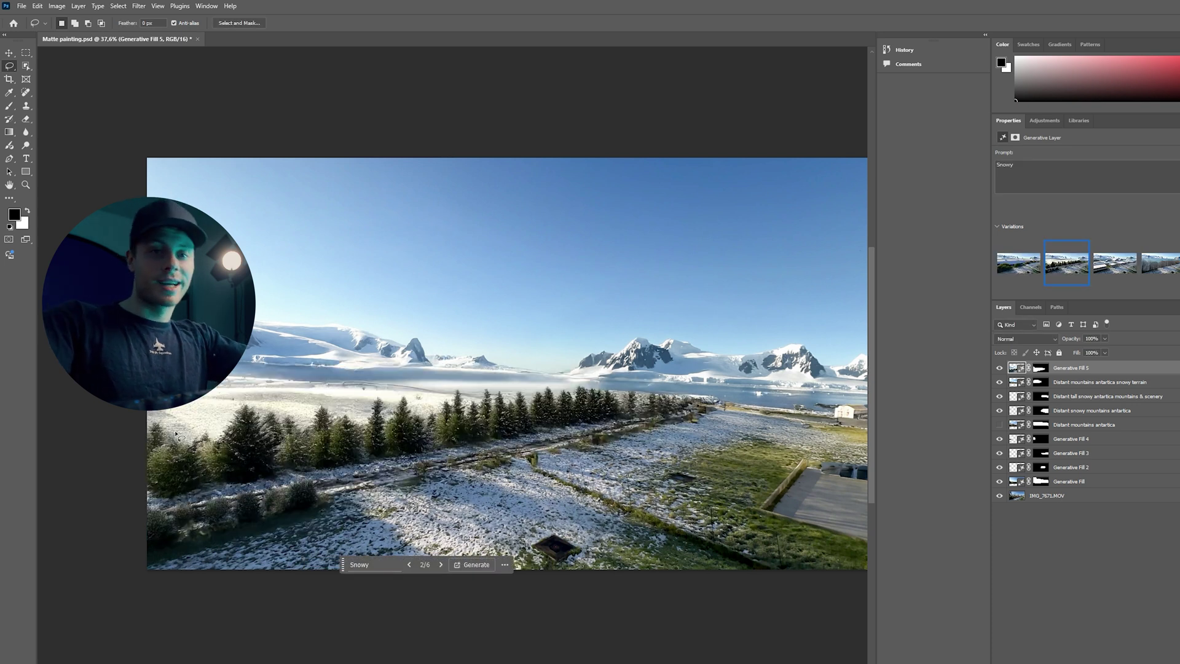
Try selections along the tree line and horizon, then discard them.
left_click_drag(243, 406, 404, 424)
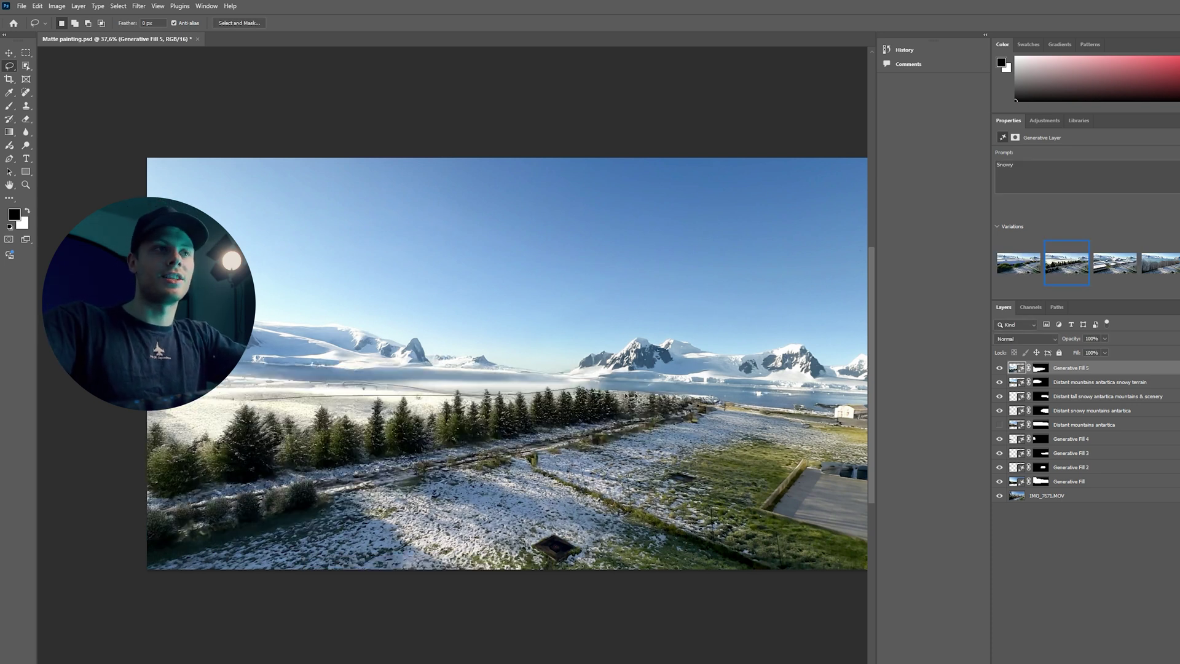
key("ctrl+z")
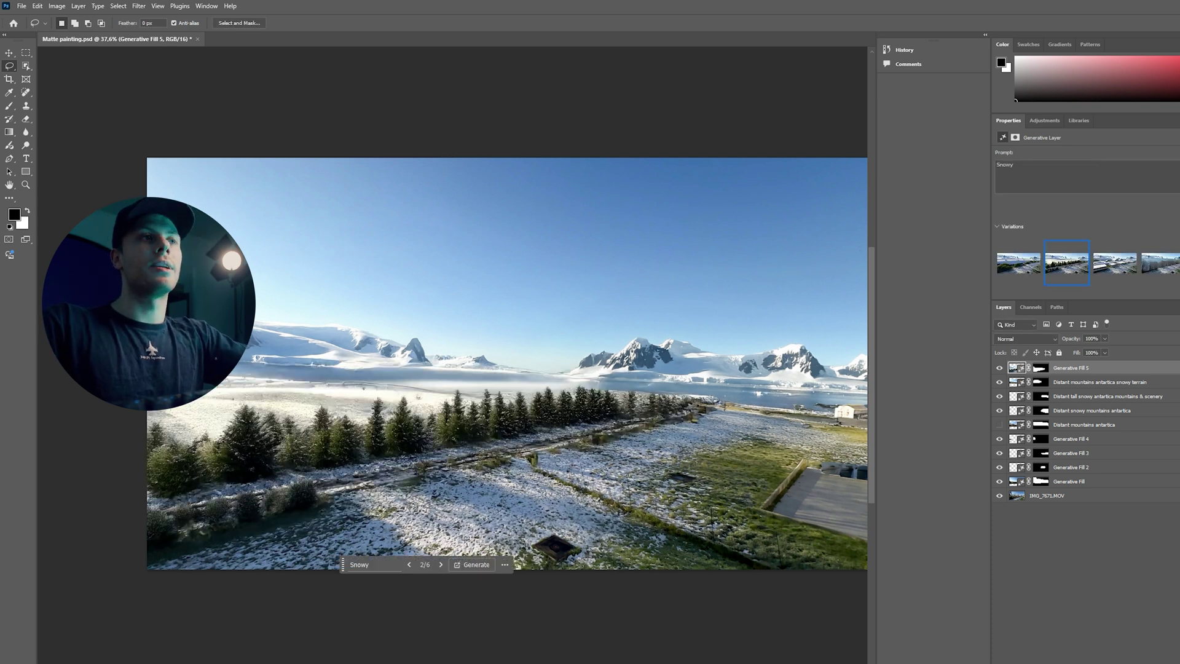
mouse_move(139, 417)
left_mouse_down()
mouse_move(236, 391)
mouse_move(791, 403)
mouse_move(825, 230)
mouse_move(236, 111)
mouse_move(40, 385)
mouse_move(139, 417)
left_mouse_up()
key("ctrl+d")
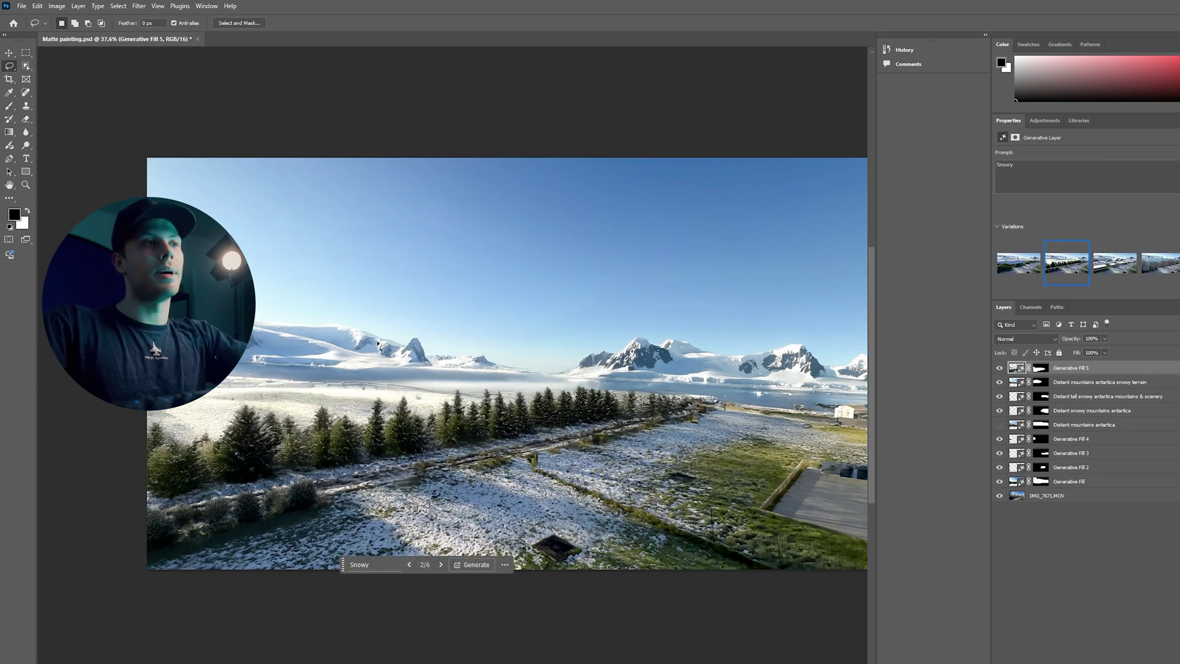
Duplicate all layers, merge the copies into one top layer, and hide the originals.
left_click(1062, 510)
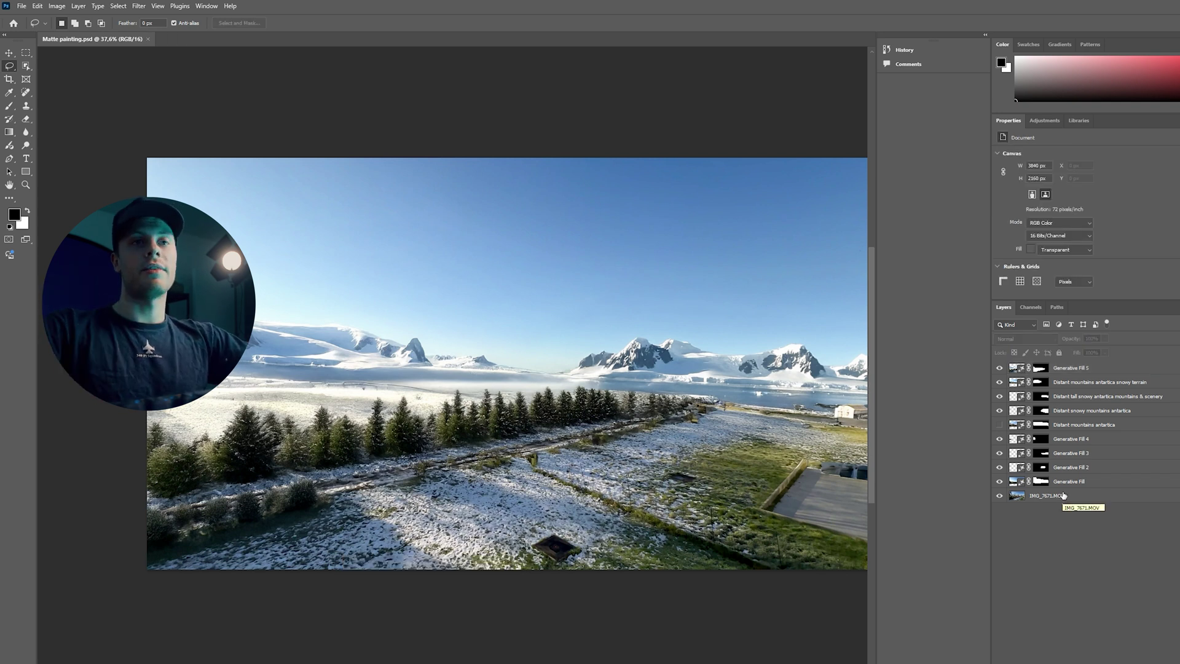
key("ctrl+alt+a")
key("ctrl+j")
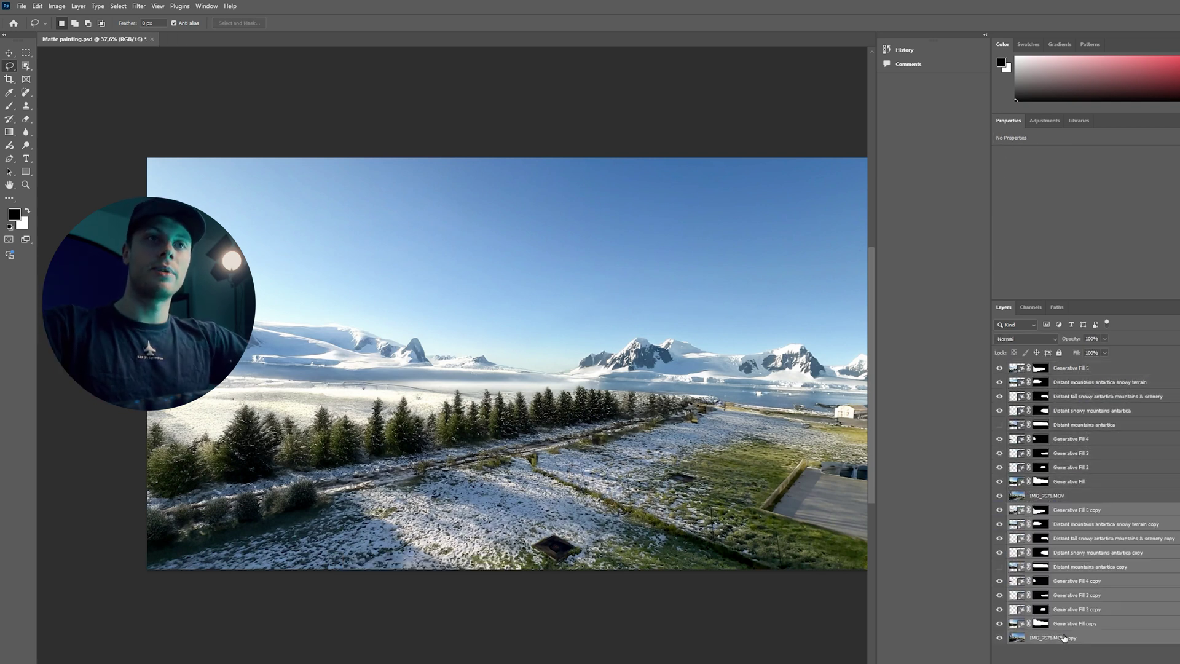
right_click(1072, 518)
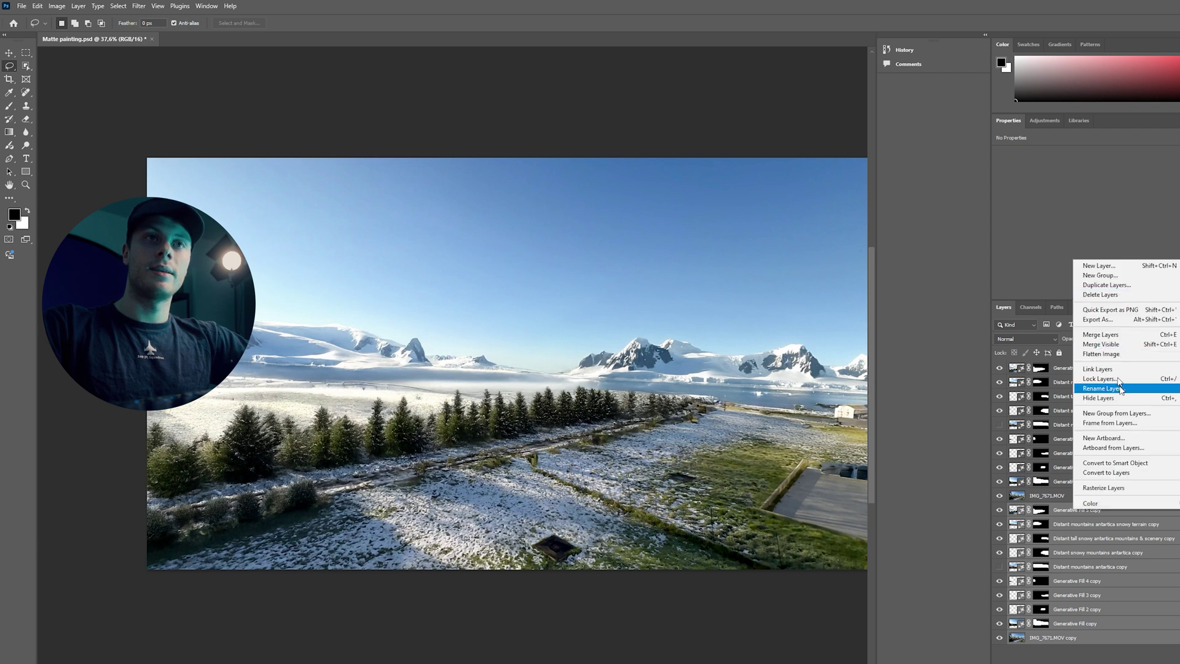
left_click(1108, 337)
left_click_drag(1017, 511, 1026, 371)
left_click(1077, 386)
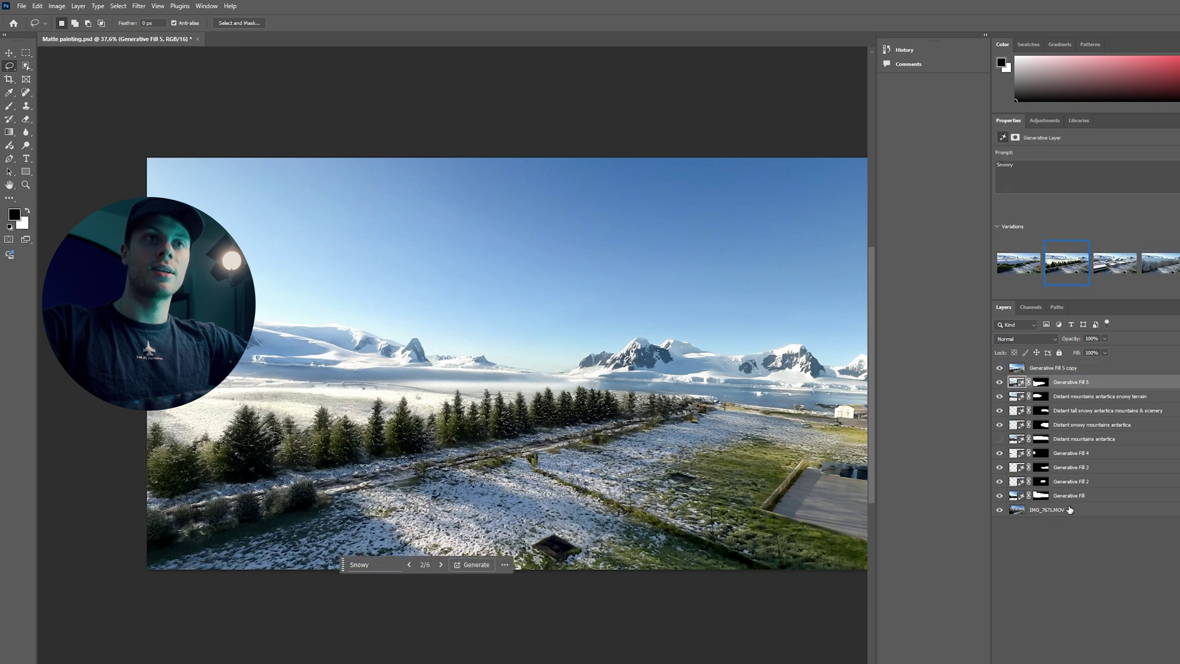
left_click(1044, 509, "shift")
left_click(1000, 382)
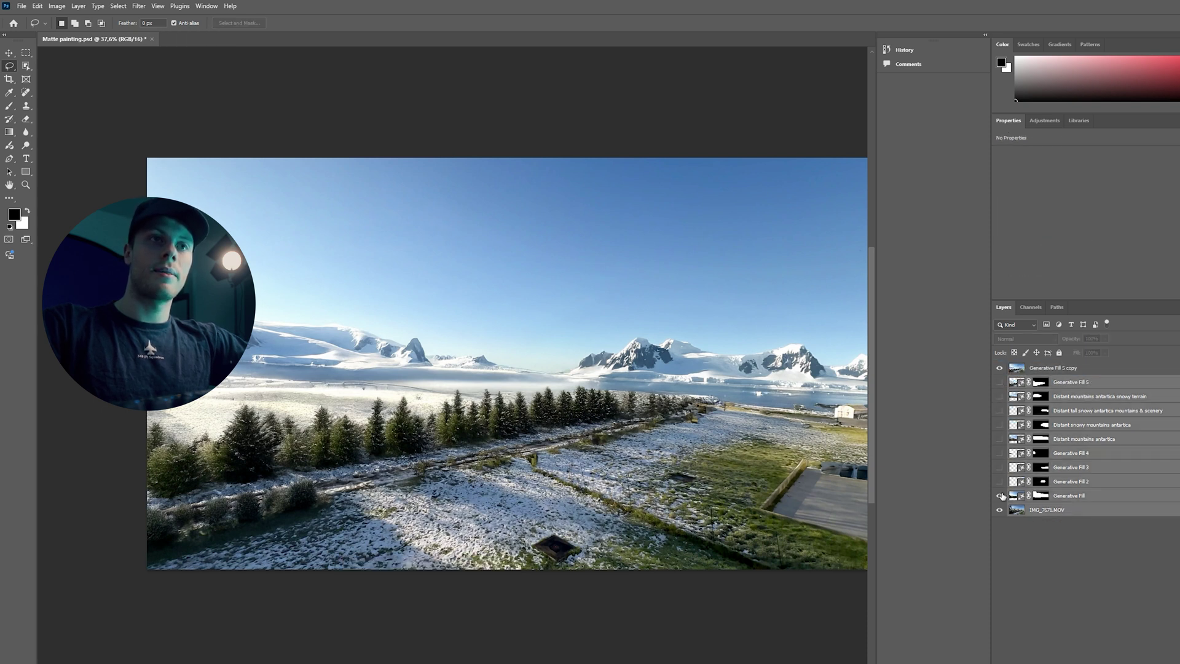
left_click(1052, 367)
Crop outward to widen the canvas with transparent margins on the left and right.
scroll(453, 298, "down", 2)
left_click(10, 79)
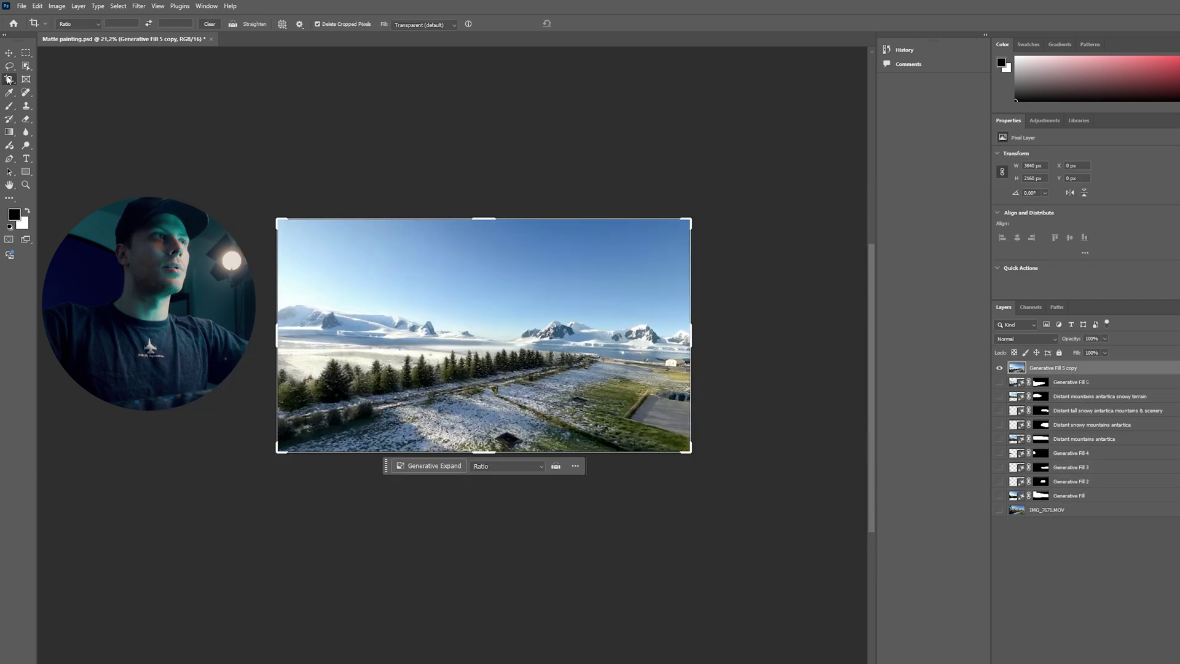
mouse_move(274, 332)
left_mouse_down()
mouse_move(237, 332)
mouse_move(252, 333)
left_mouse_up()
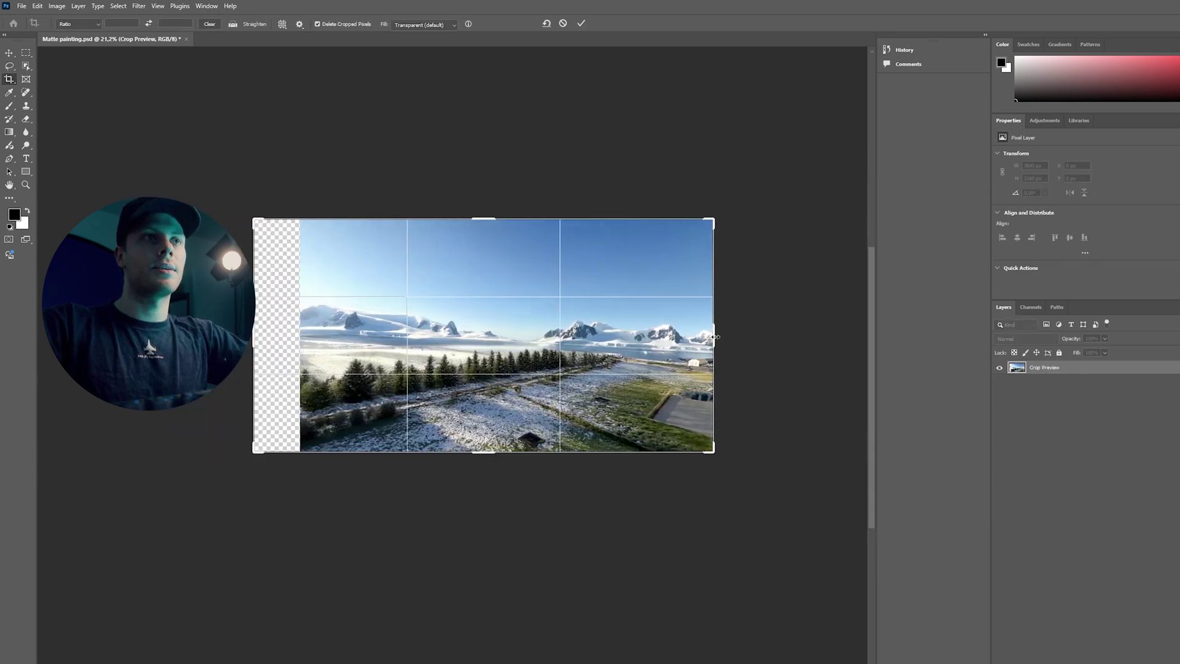
left_click_drag(728, 337, 769, 341)
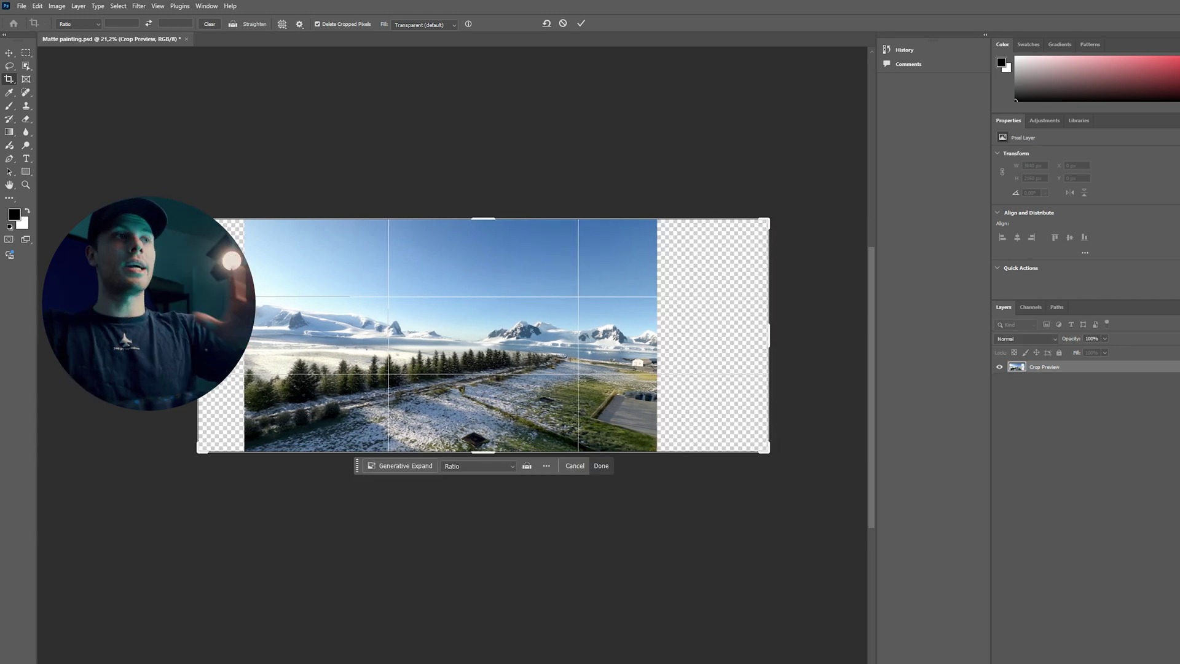
key("Return")
Marquee the original image, invert the selection, and generative-fill the empty side margins.
key("m")
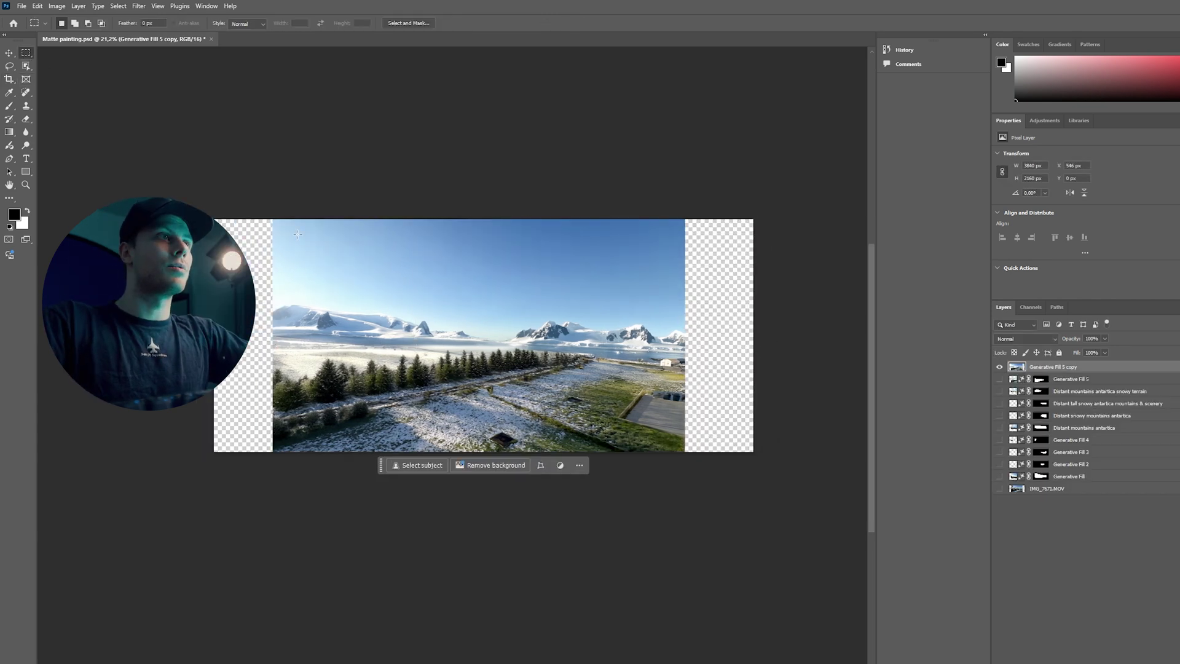
left_click_drag(278, 218, 682, 478)
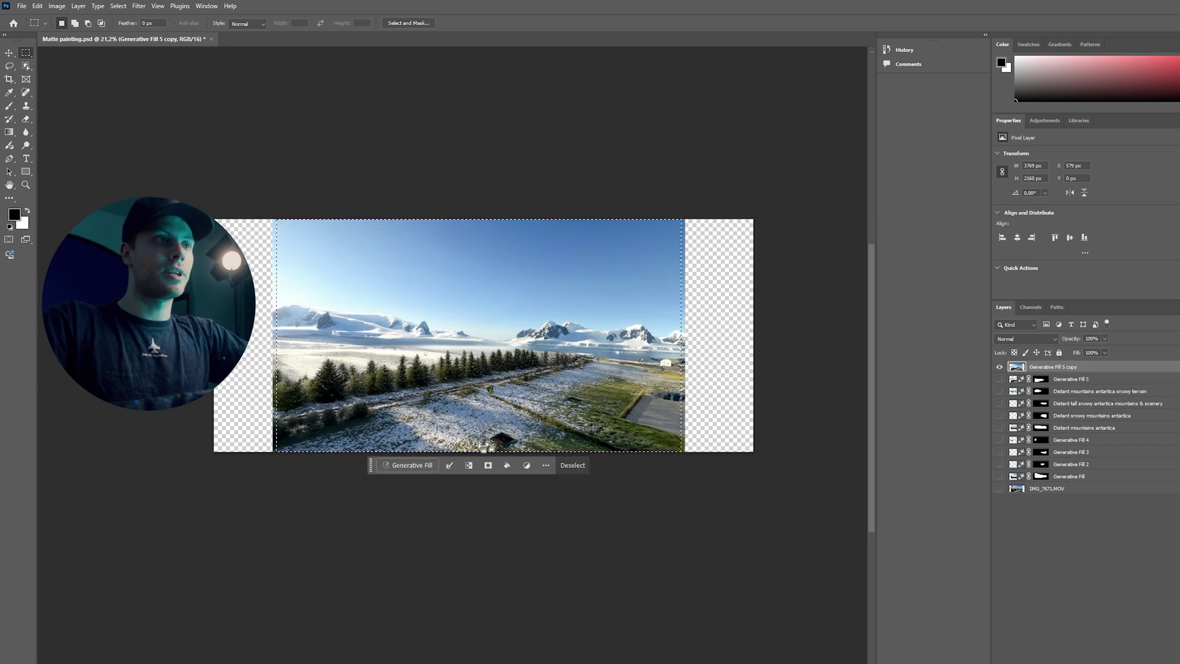
right_click(567, 406)
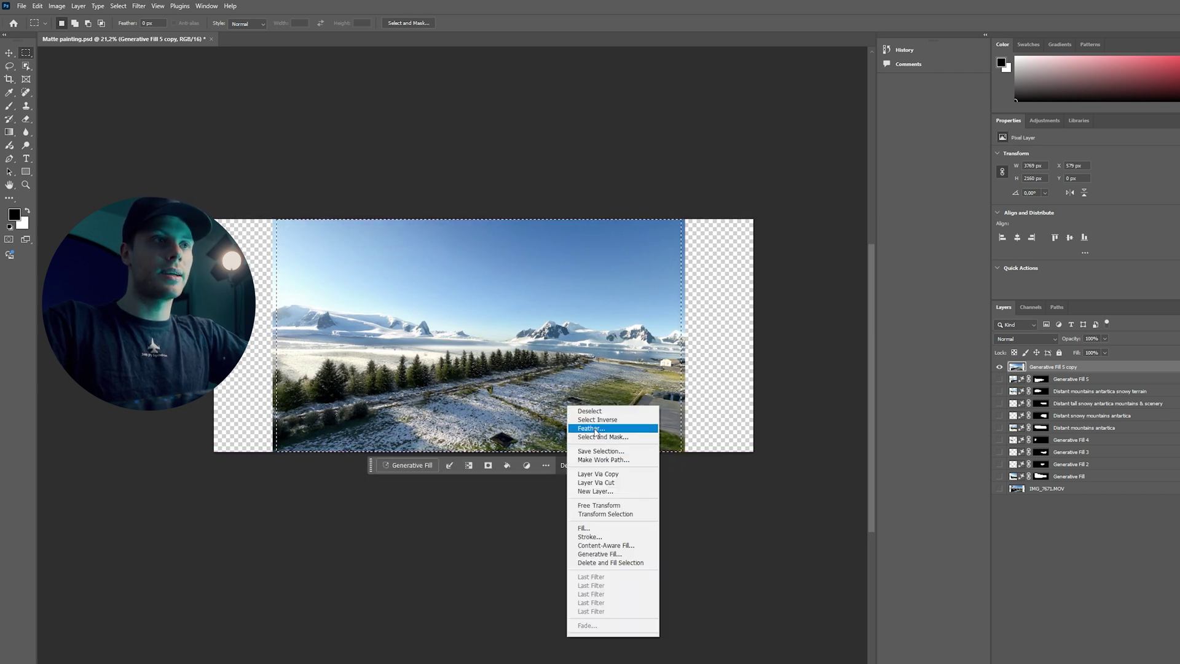
left_click(599, 420)
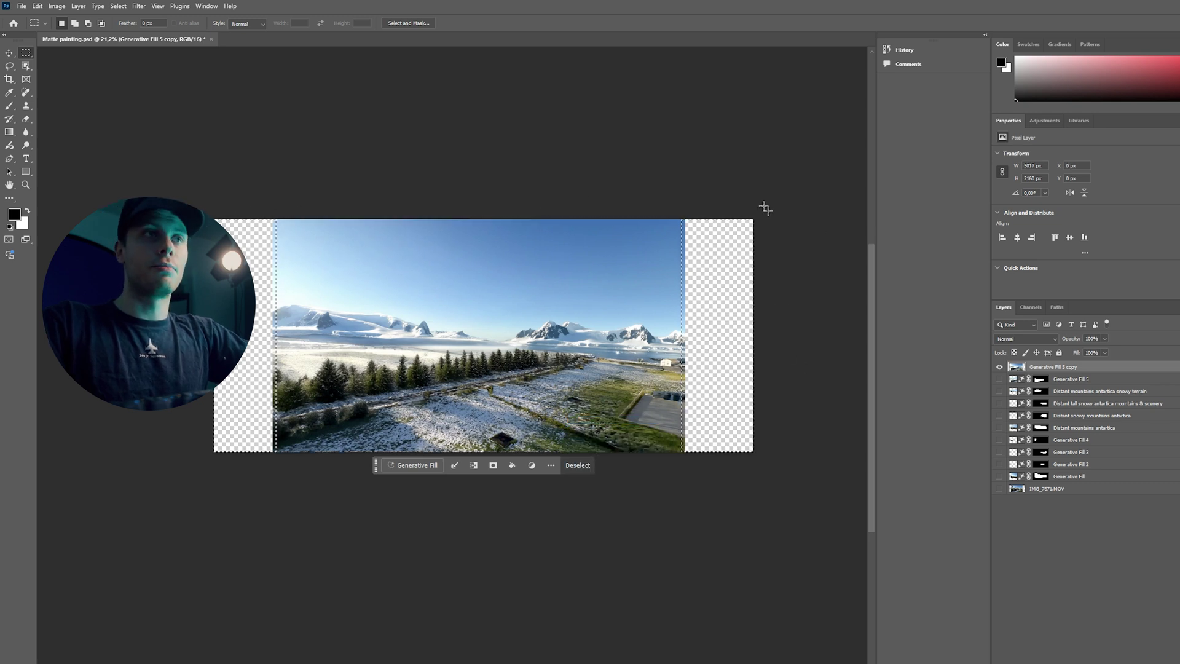
left_click(411, 469)
left_click(583, 466)
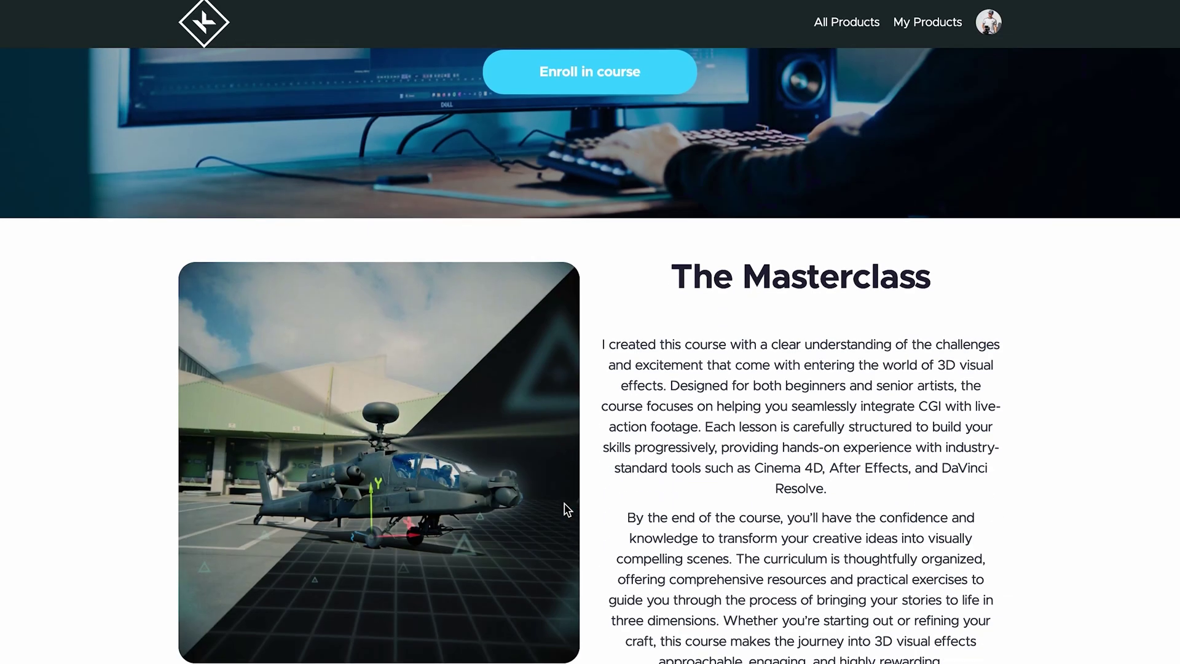
Return to After Effects and bring up Linked Comp 03 with the IMG_7671.MOV layer.
scroll(564, 502, "down", 20)
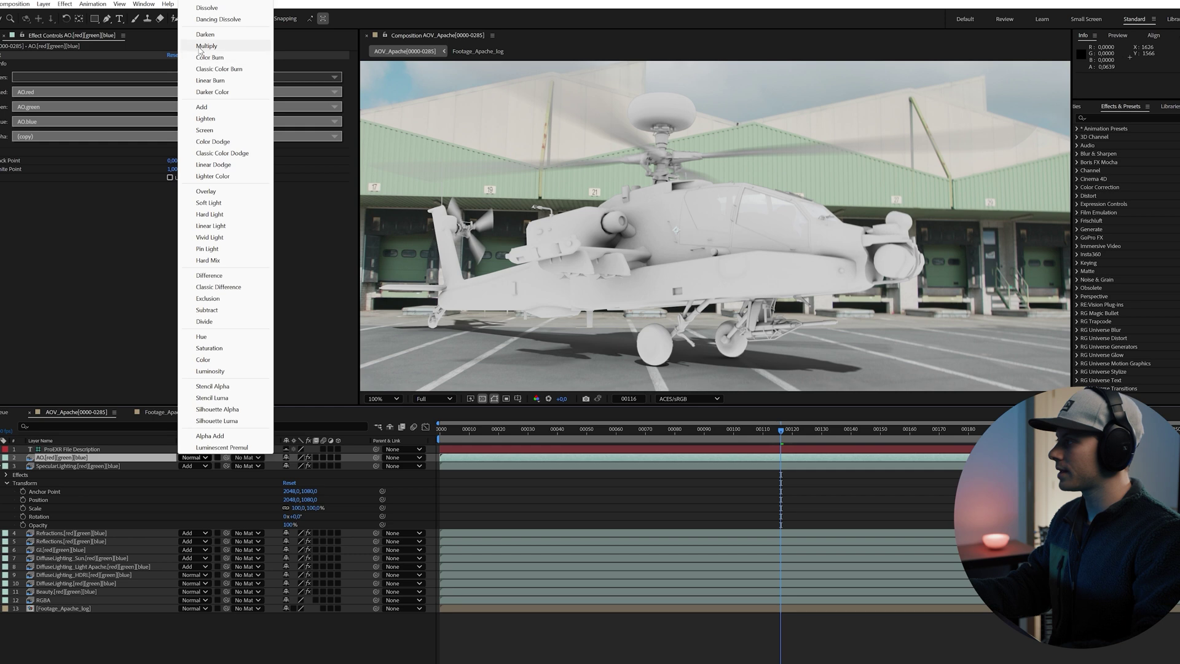
left_click(200, 47)
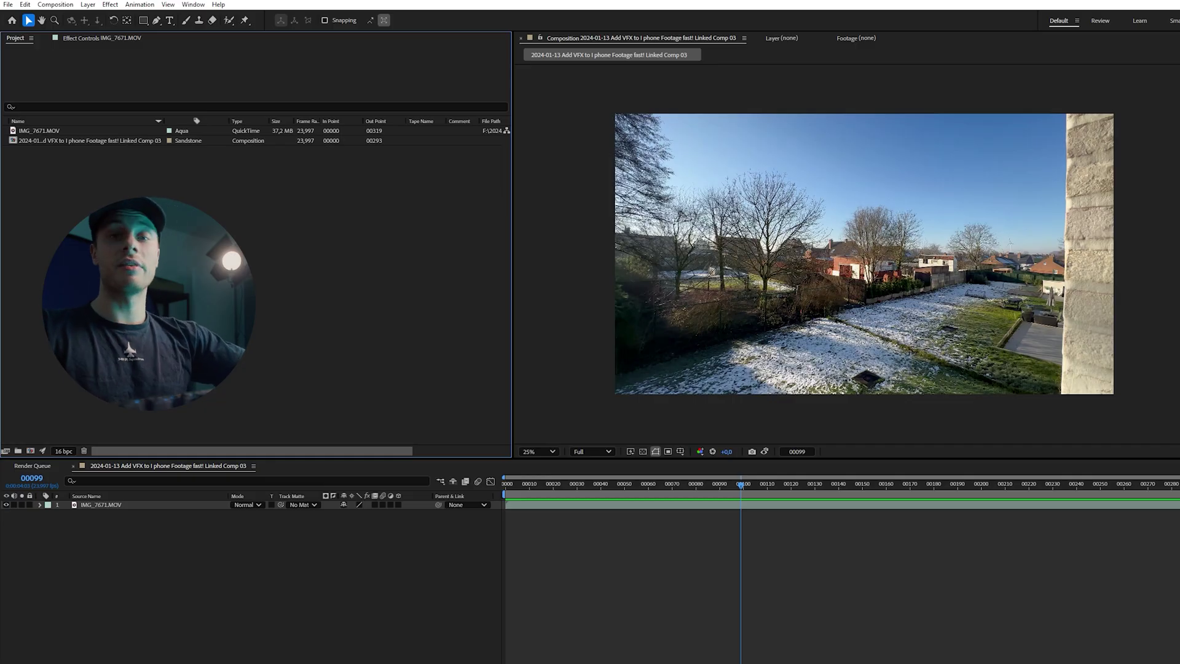
Import Matte painting.psd as merged-layer footage and place it above IMG_7671.MOV in Linked Comp 03.
key("ctrl+i")
left_click(266, 102)
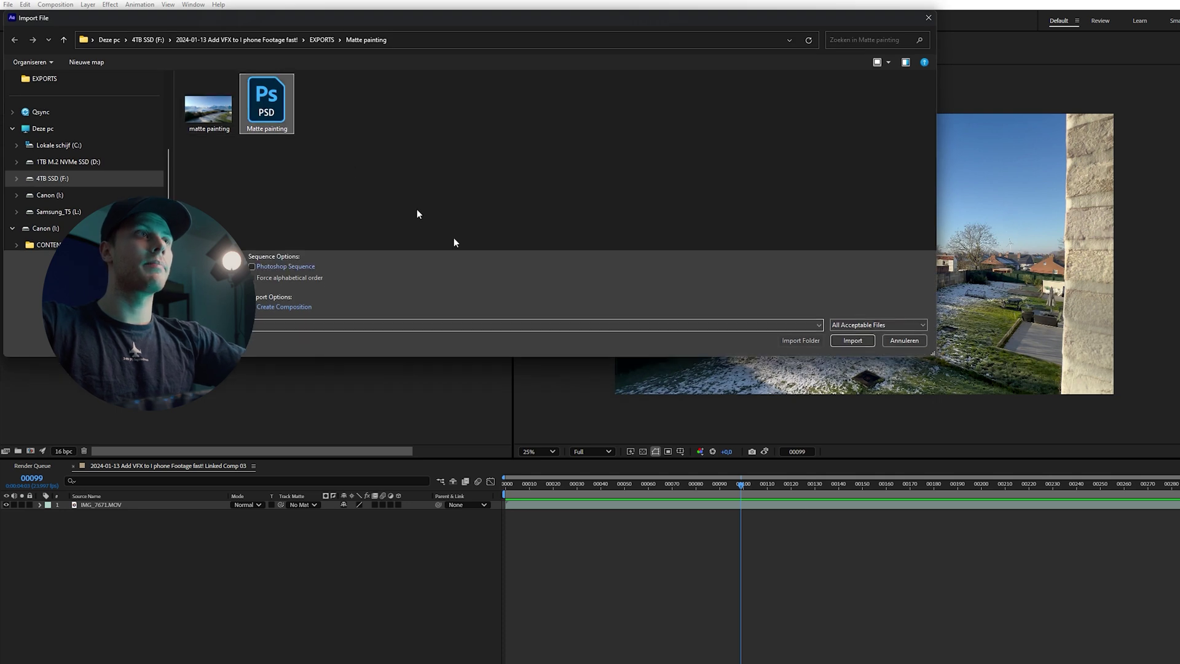
left_click(852, 340)
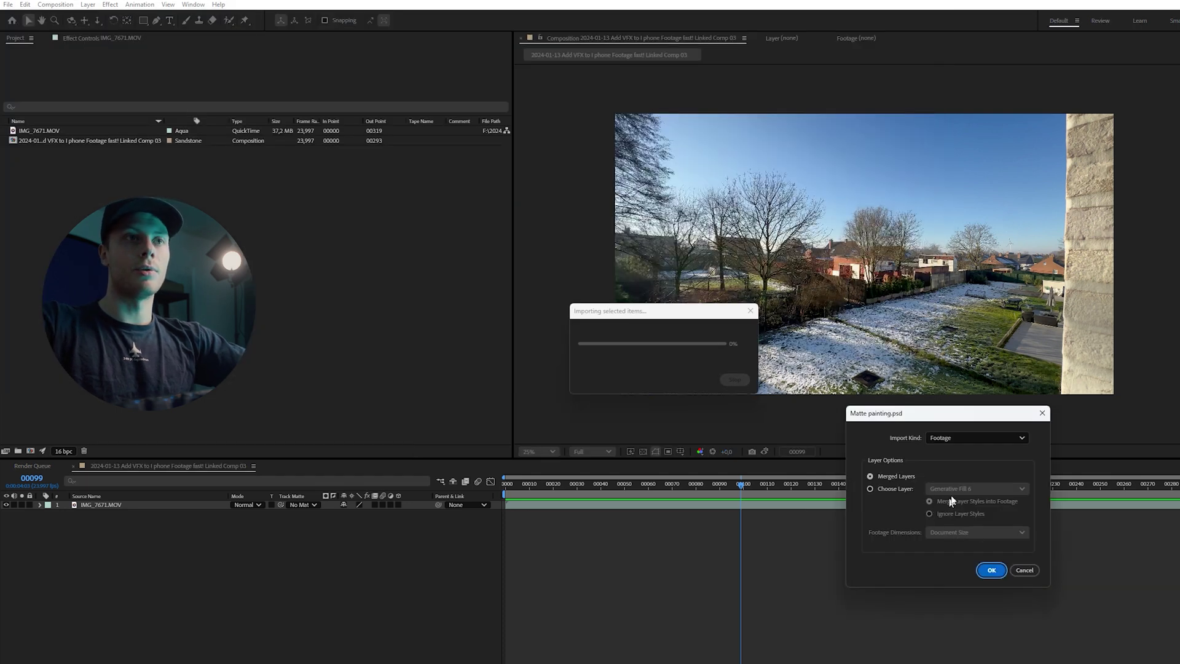
left_click(989, 569)
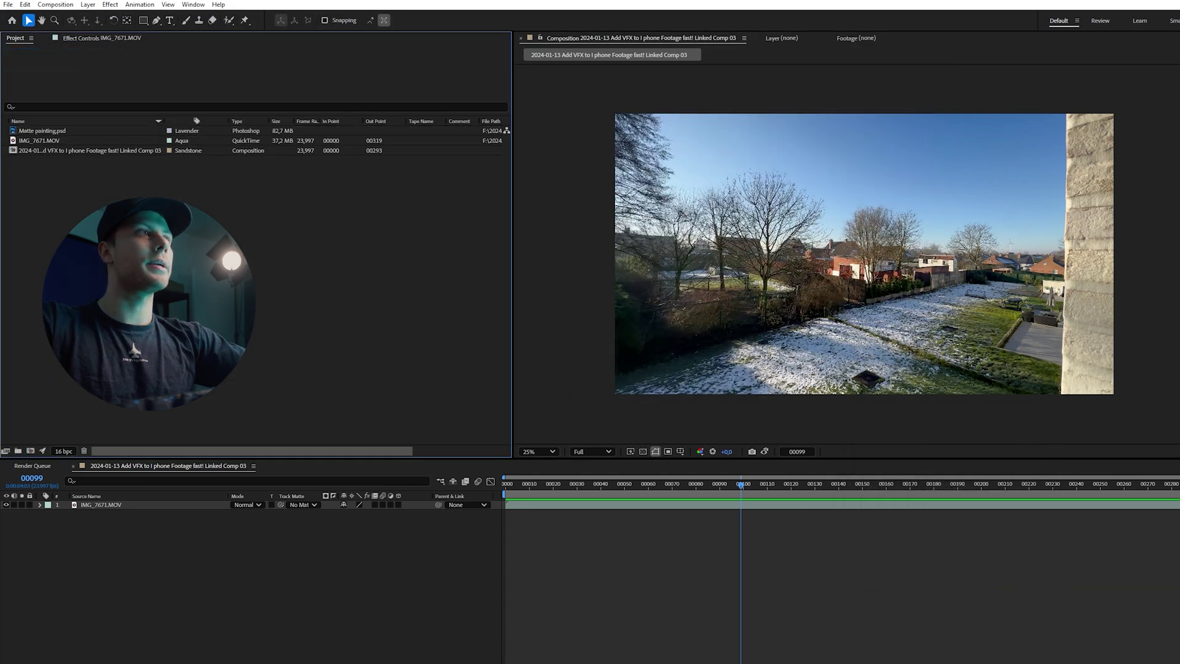
left_click_drag(58, 150, 102, 500)
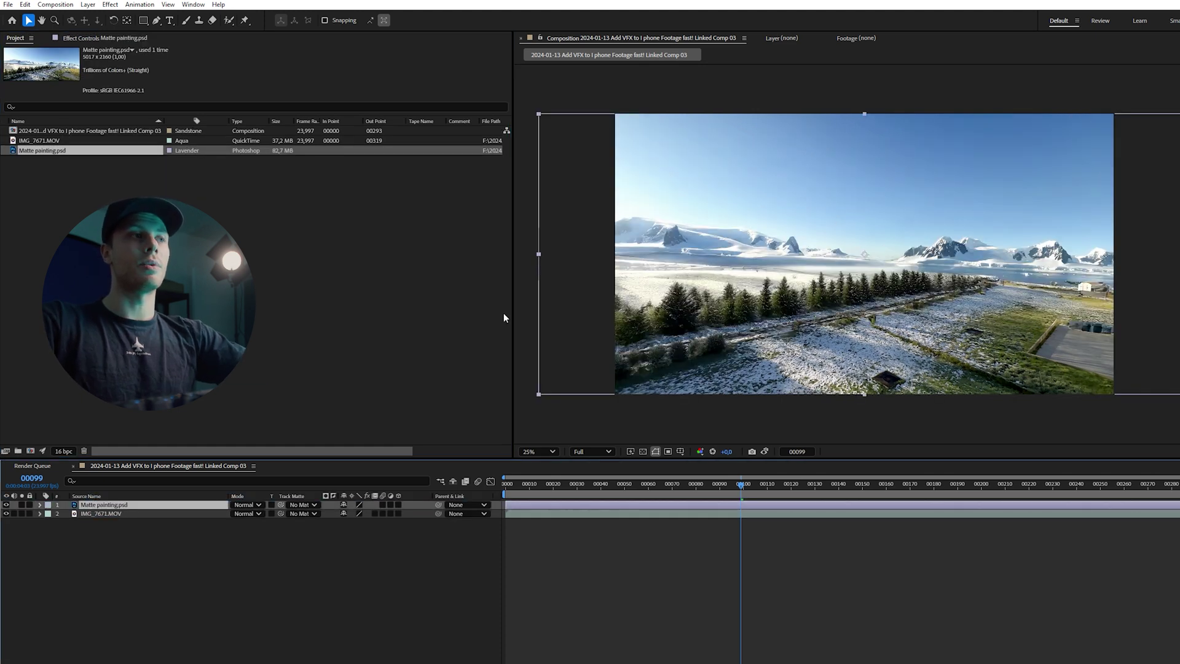
left_click(67, 543)
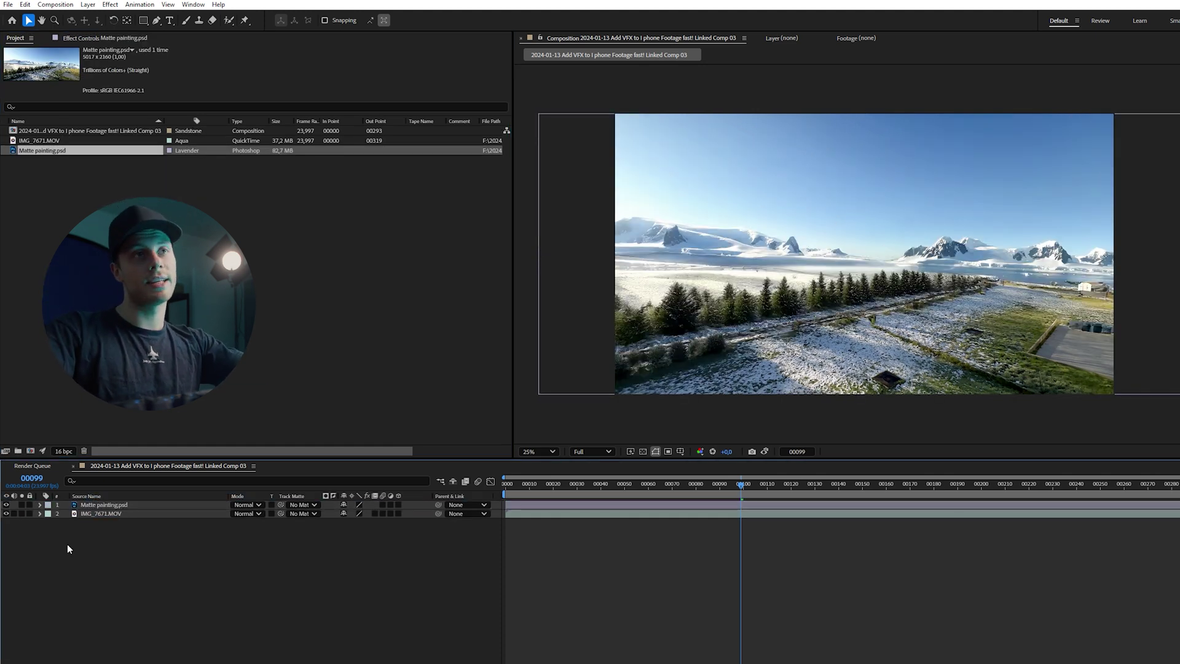
Hide the matte painting, then run Track Camera on IMG_7671.MOV to apply the 3D Camera Tracker.
left_click(6, 504)
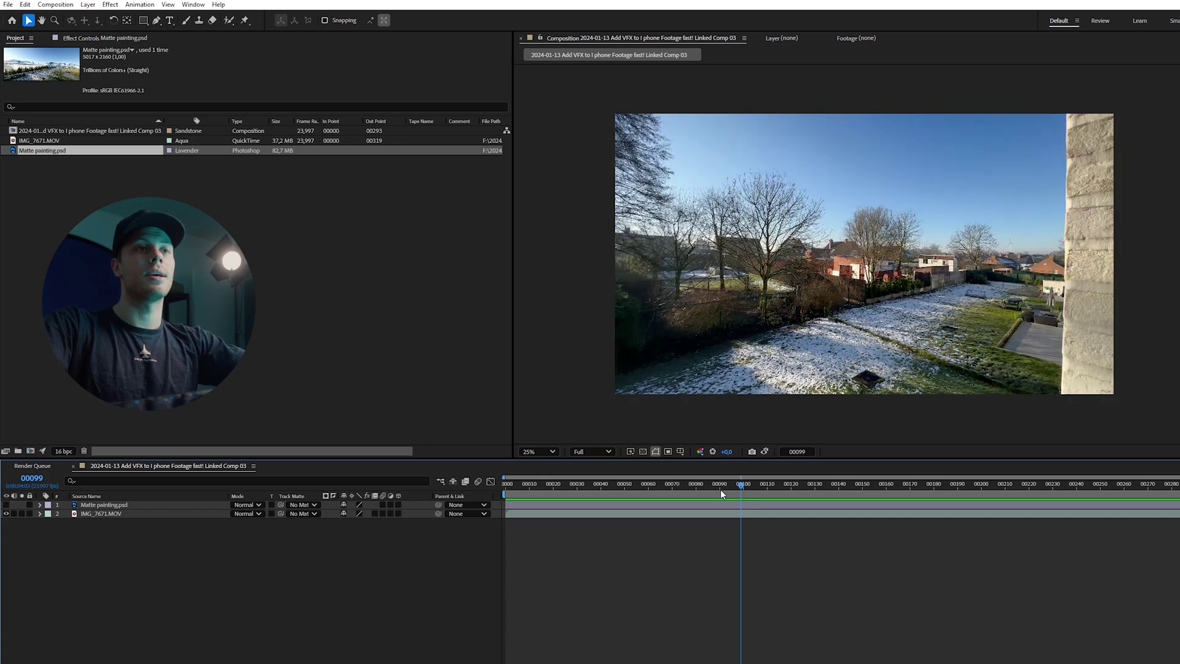
left_click_drag(721, 489, 857, 505)
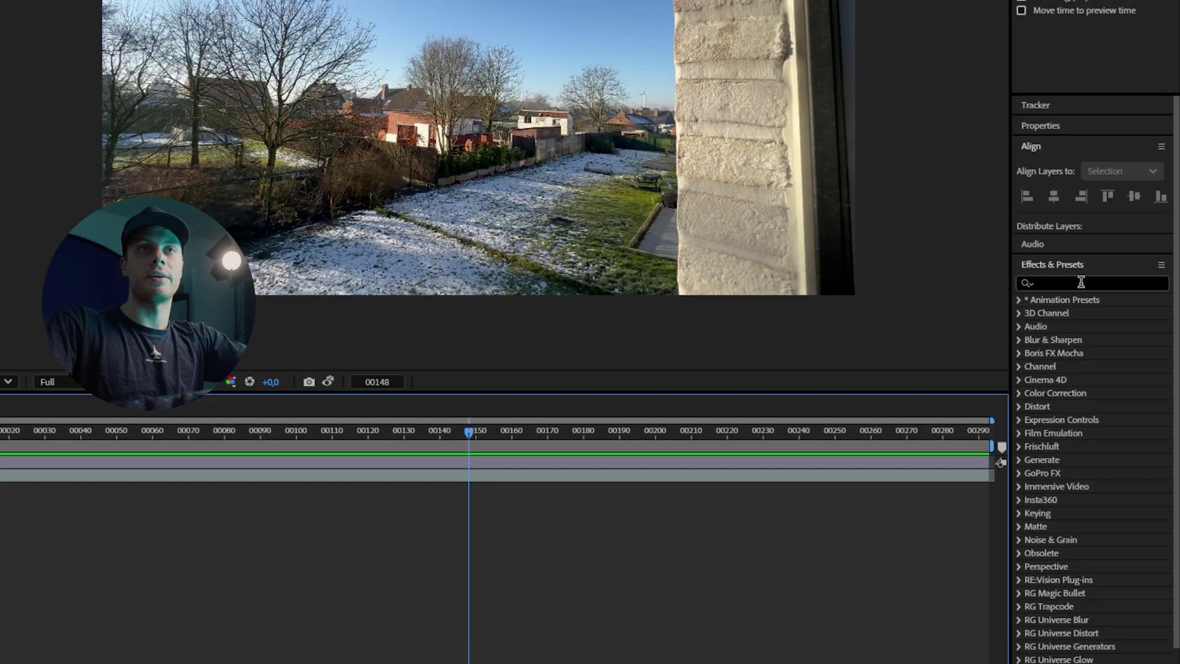
left_click(1080, 282)
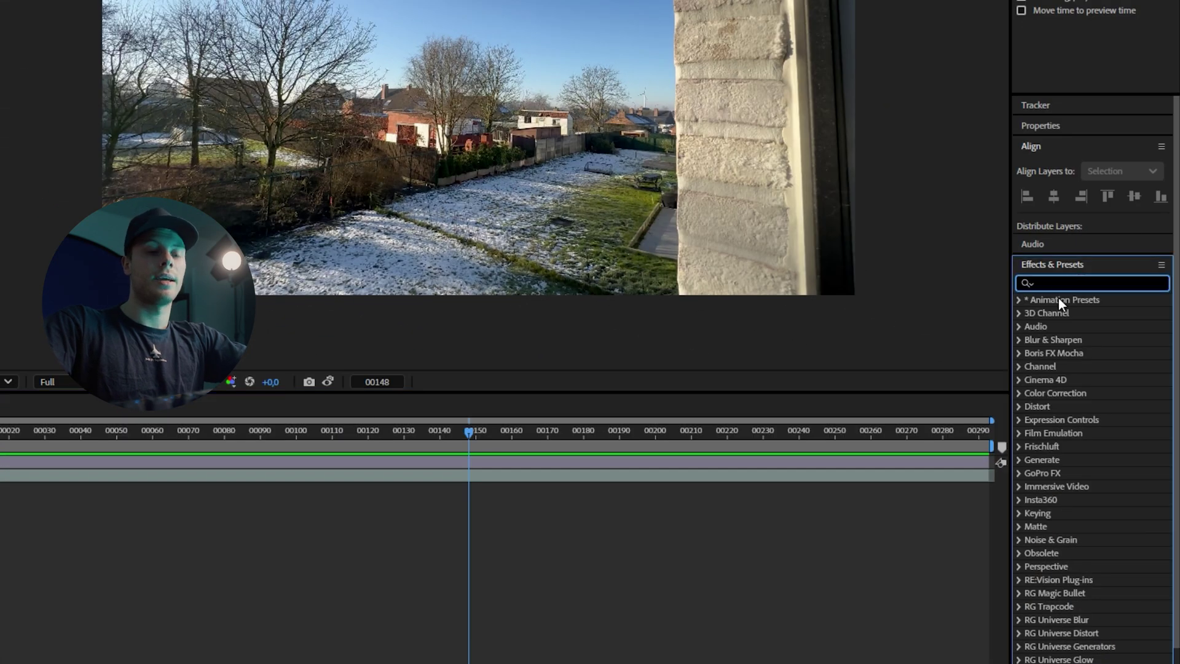
type("3d ")
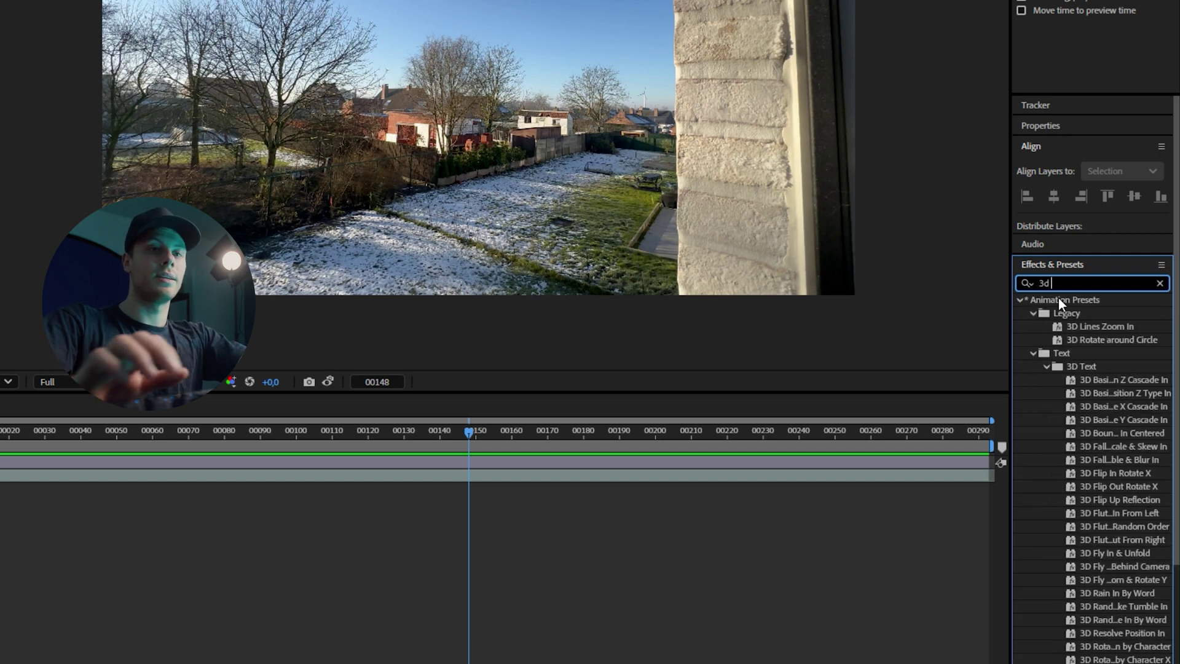
type("ca")
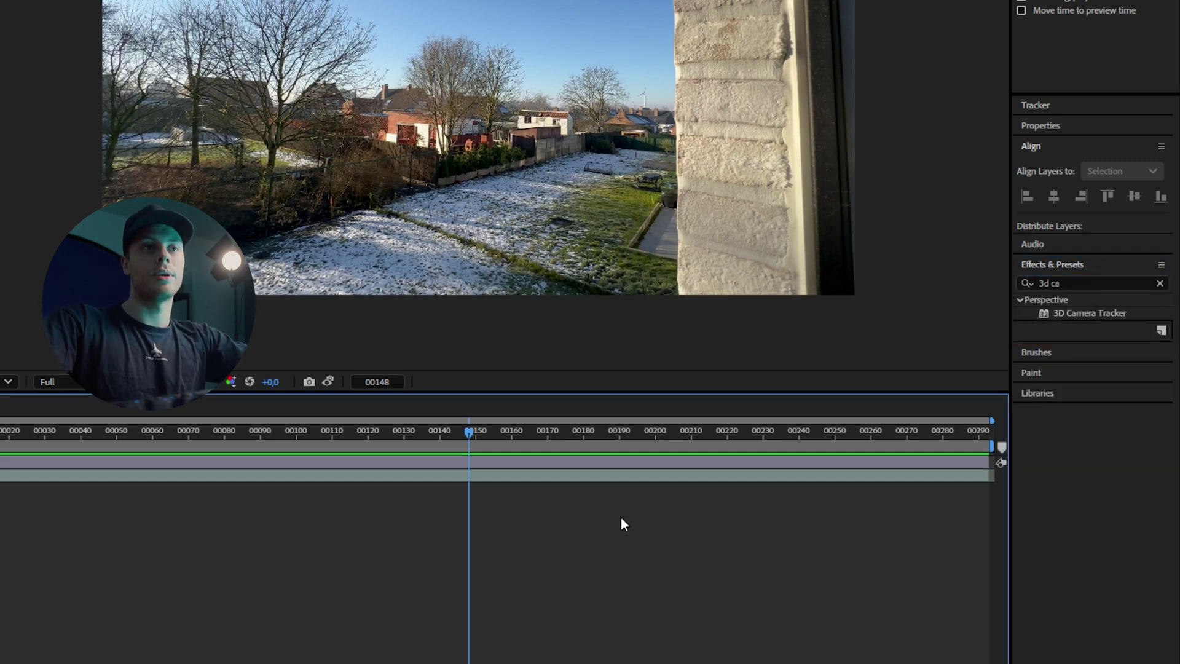
left_click(490, 478)
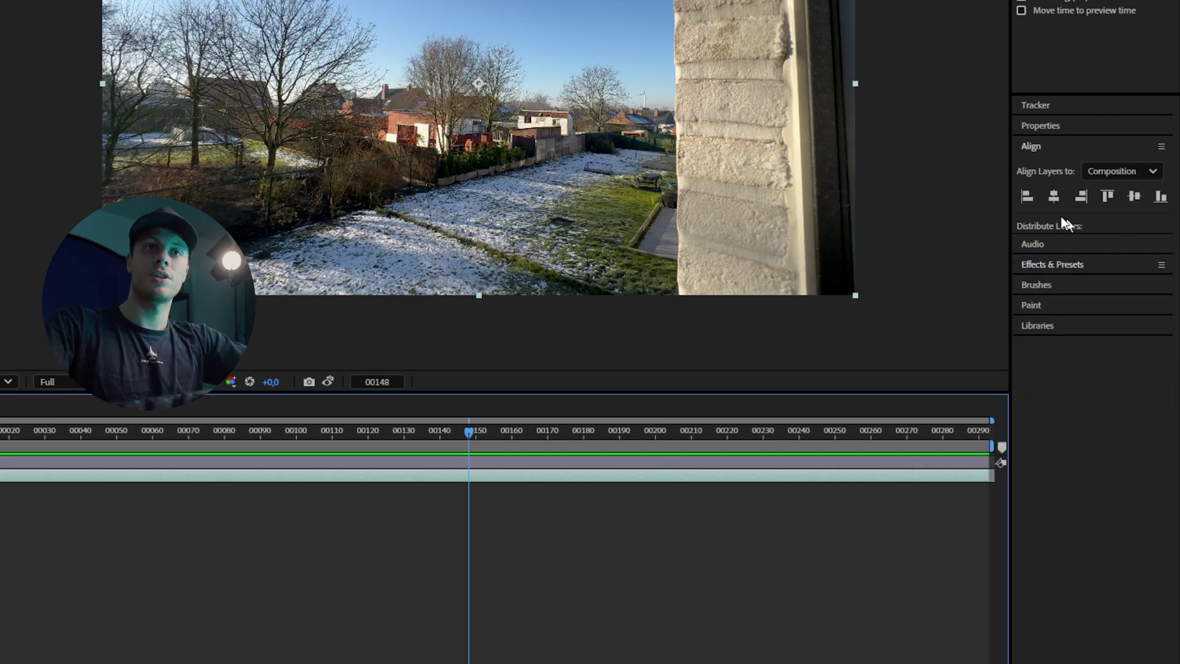
left_click(1044, 105)
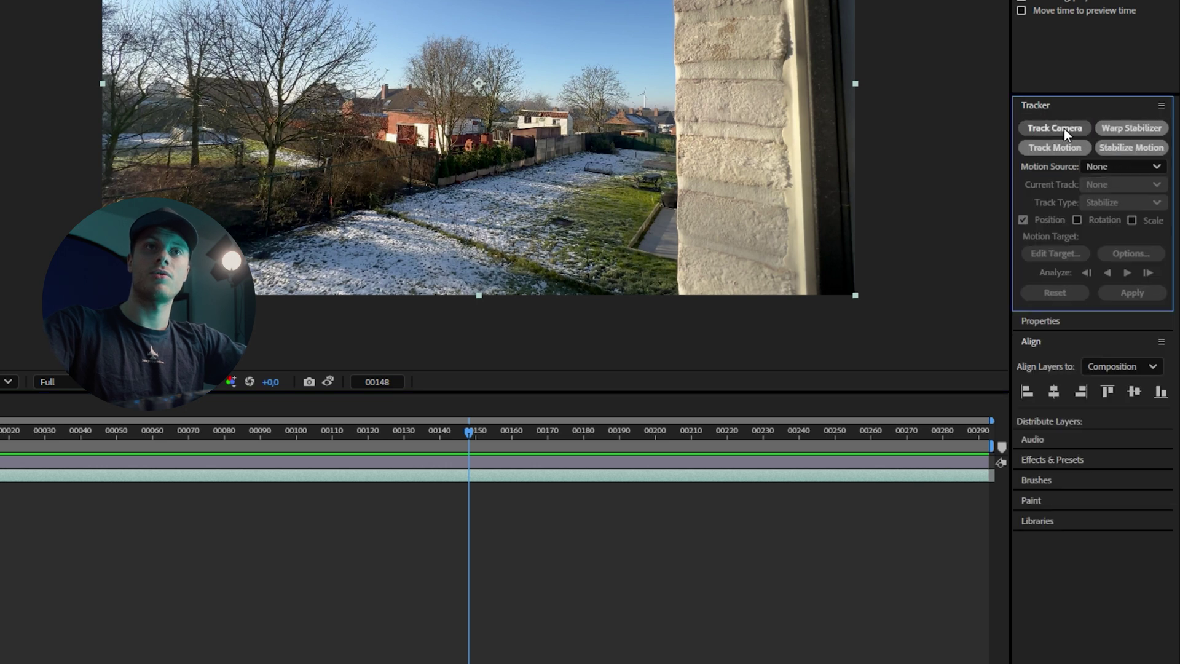
left_click(1064, 128)
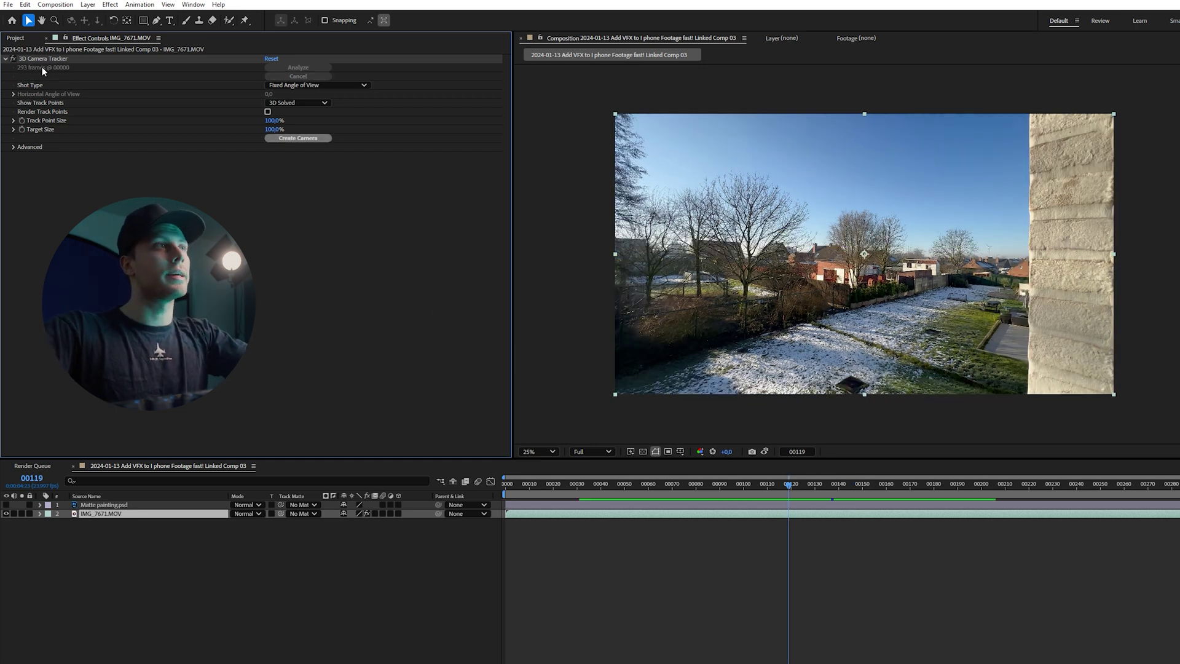
Show the tracker's points at 125% size, marquee-select a large cluster and right-click them.
left_click(47, 62)
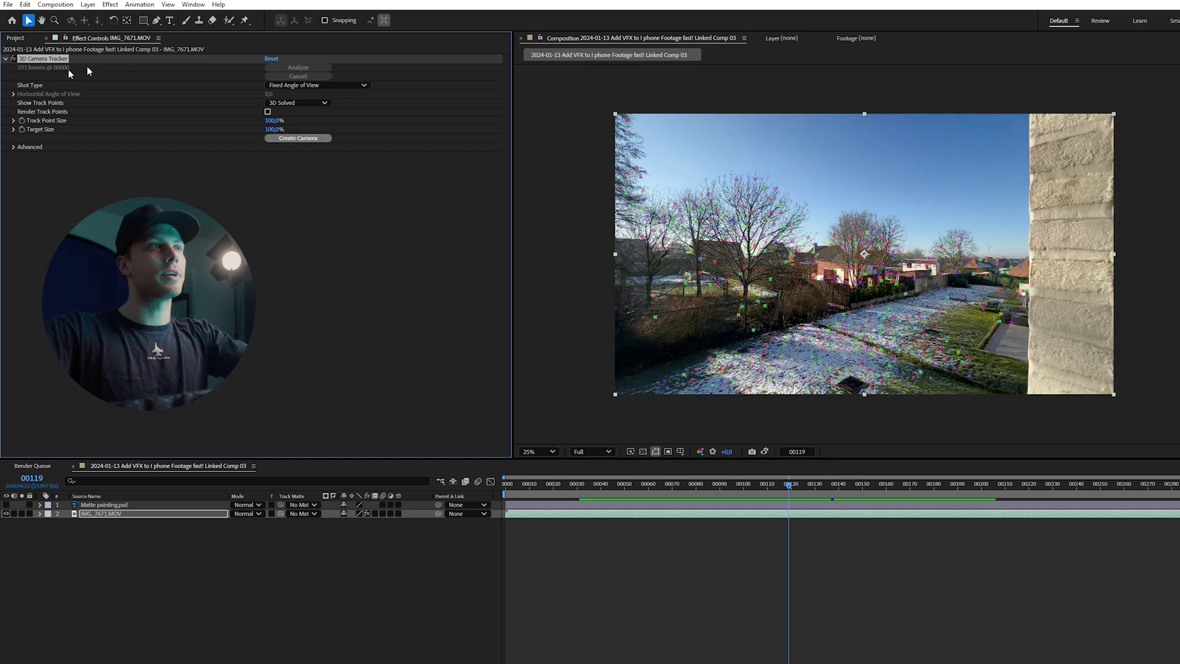
mouse_move(274, 120)
left_mouse_down()
mouse_move(326, 121)
mouse_move(274, 122)
left_mouse_up()
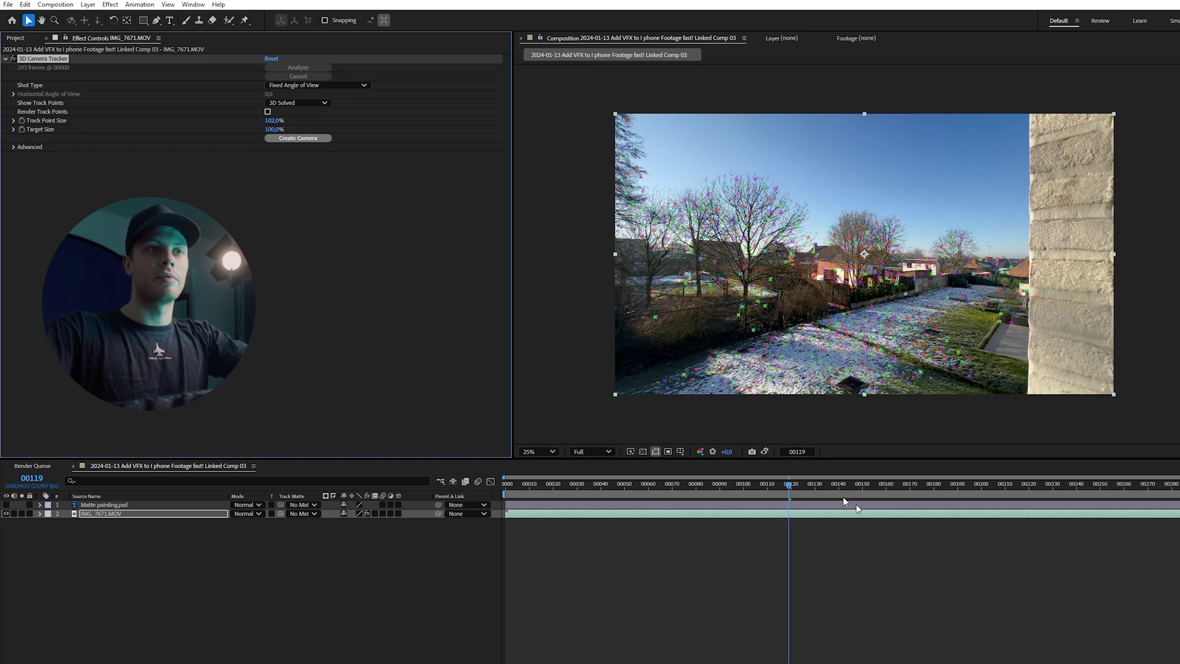
left_click_drag(817, 484, 611, 490)
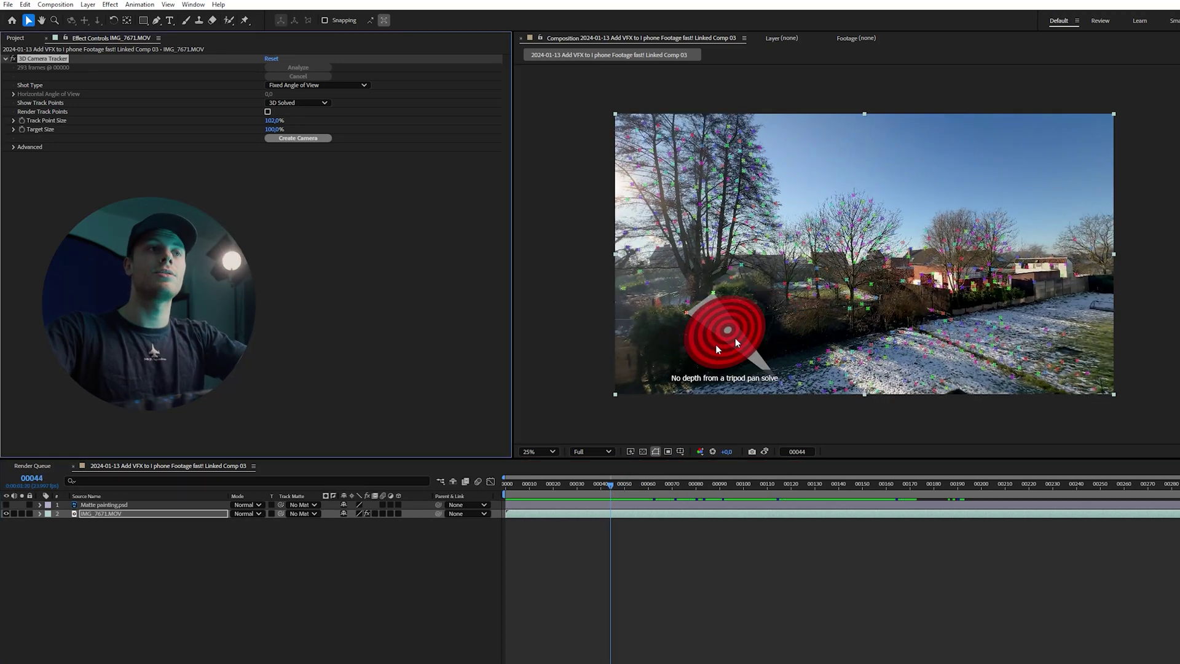
key("Page_Up")
key("Page_Up")
key("Page_Up")
key("Page_Up")
key("Page_Up")
key("Page_Up")
key("Page_Up")
key("Page_Up")
key("Page_Up")
key("Page_Up")
key("Page_Up")
key("Page_Up")
key("Page_Up")
key("Page_Up")
key("Page_Up")
key("Page_Up")
key("Page_Up")
key("Page_Up")
key("Page_Up")
key("Page_Up")
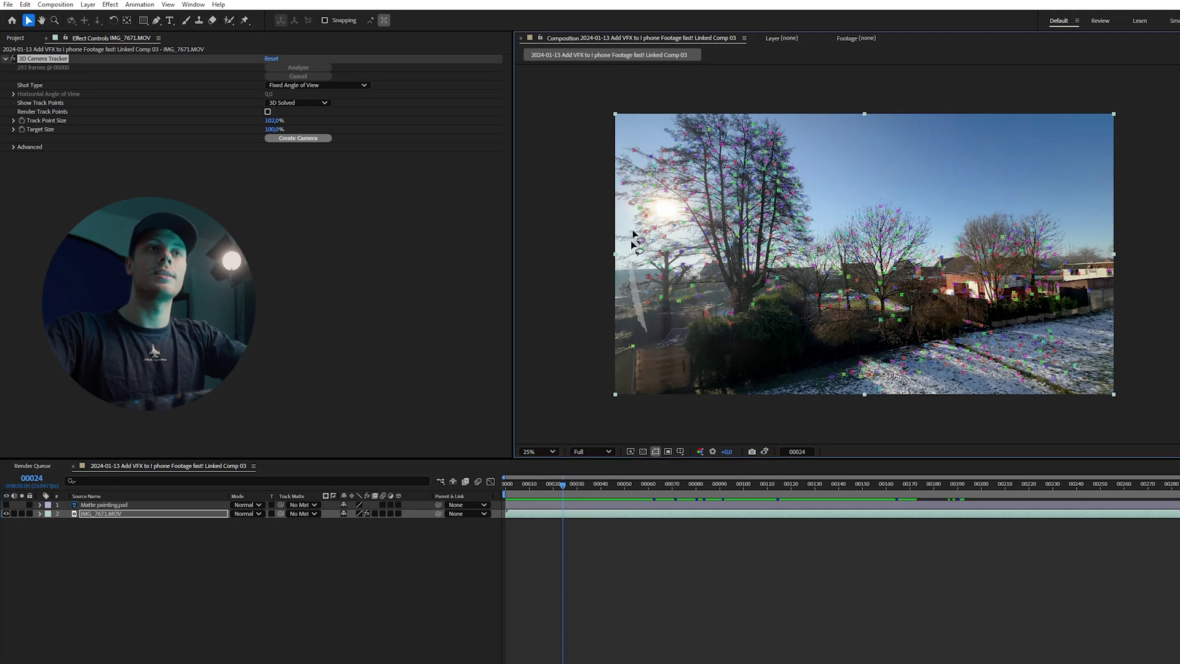
left_click_drag(644, 220, 1051, 415)
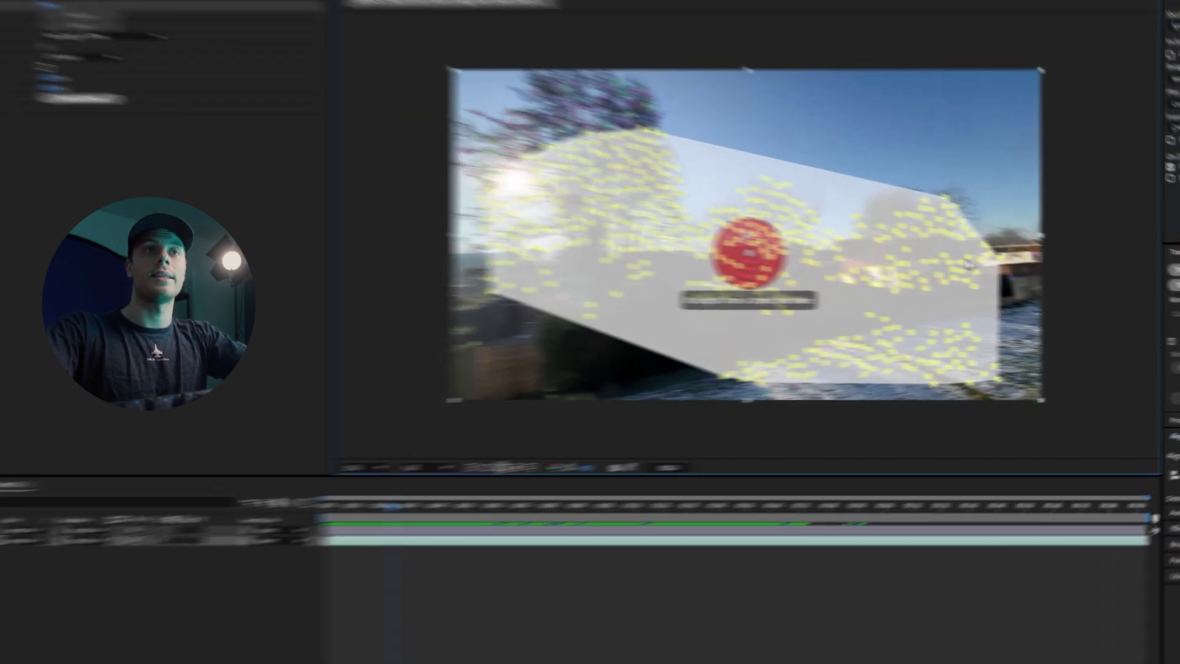
right_click(1044, 284)
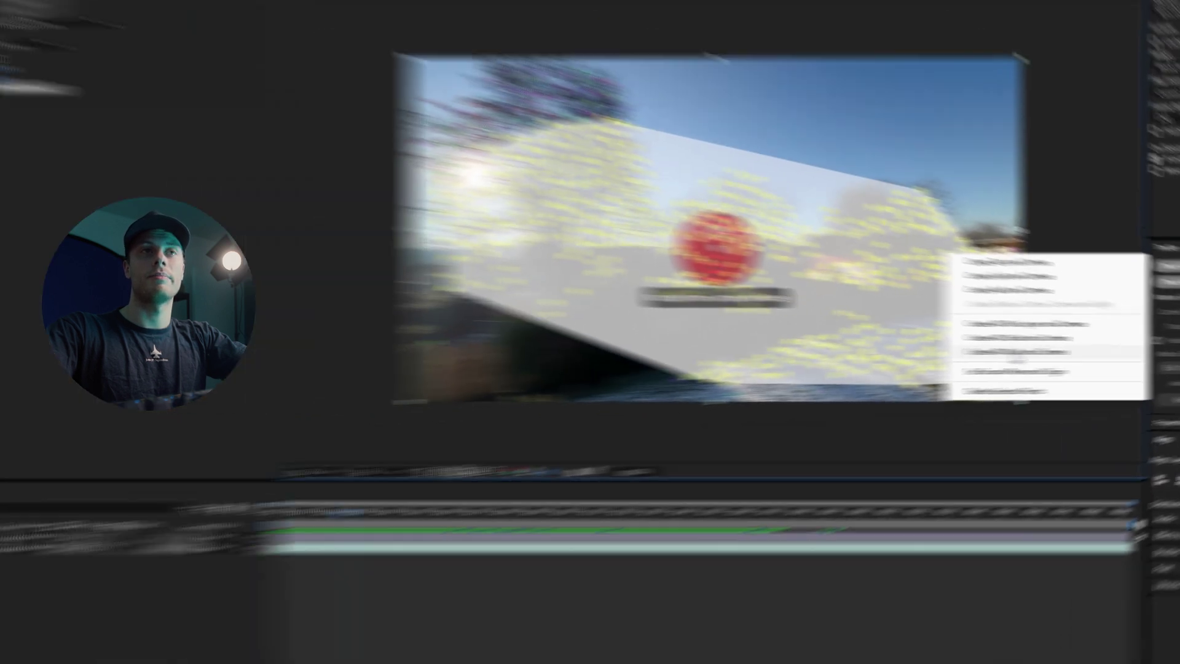
Create 400 nulls and a camera from the track points and lock the footage layer.
left_click(823, 351)
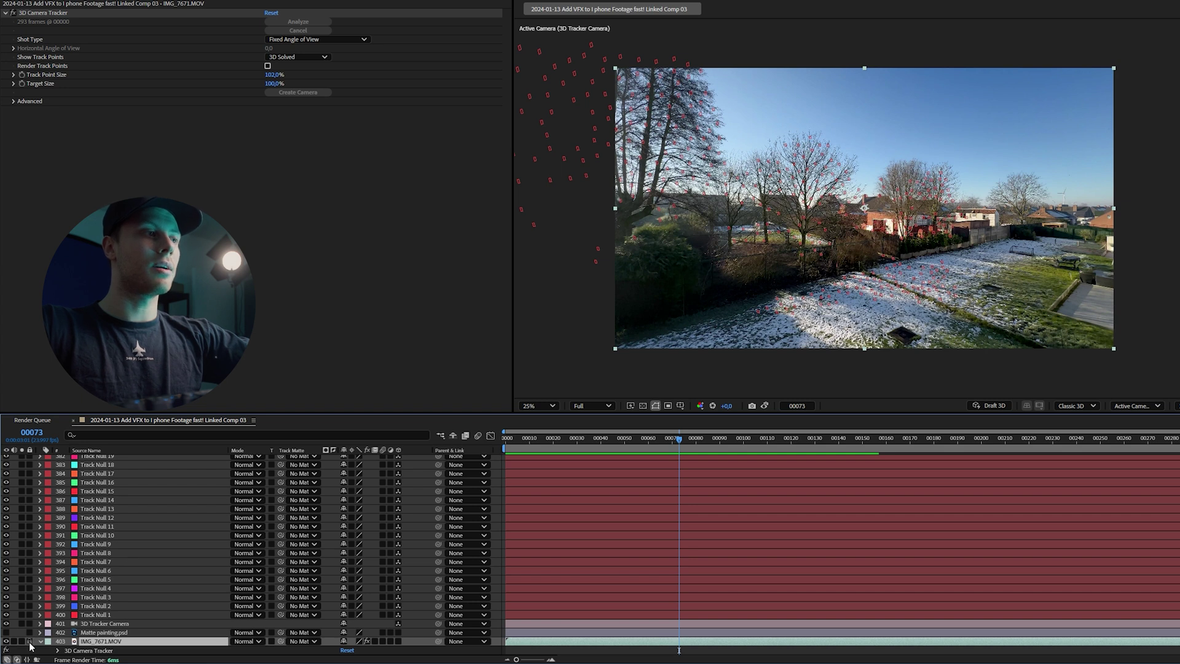
left_click(29, 640)
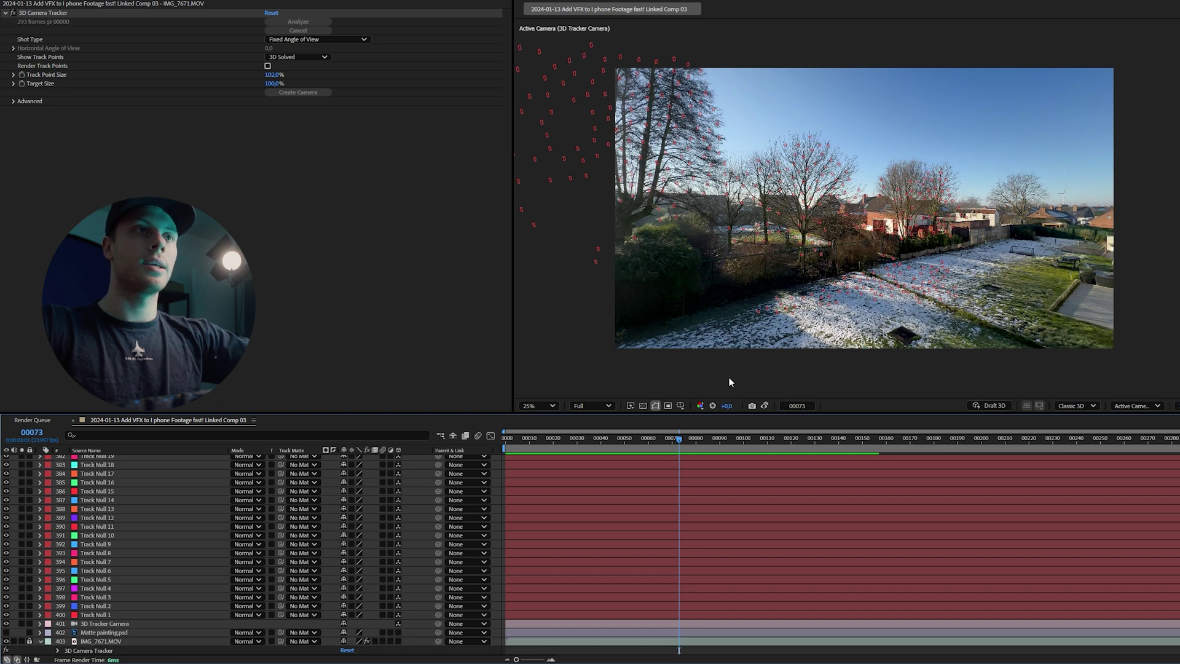
left_click(791, 311)
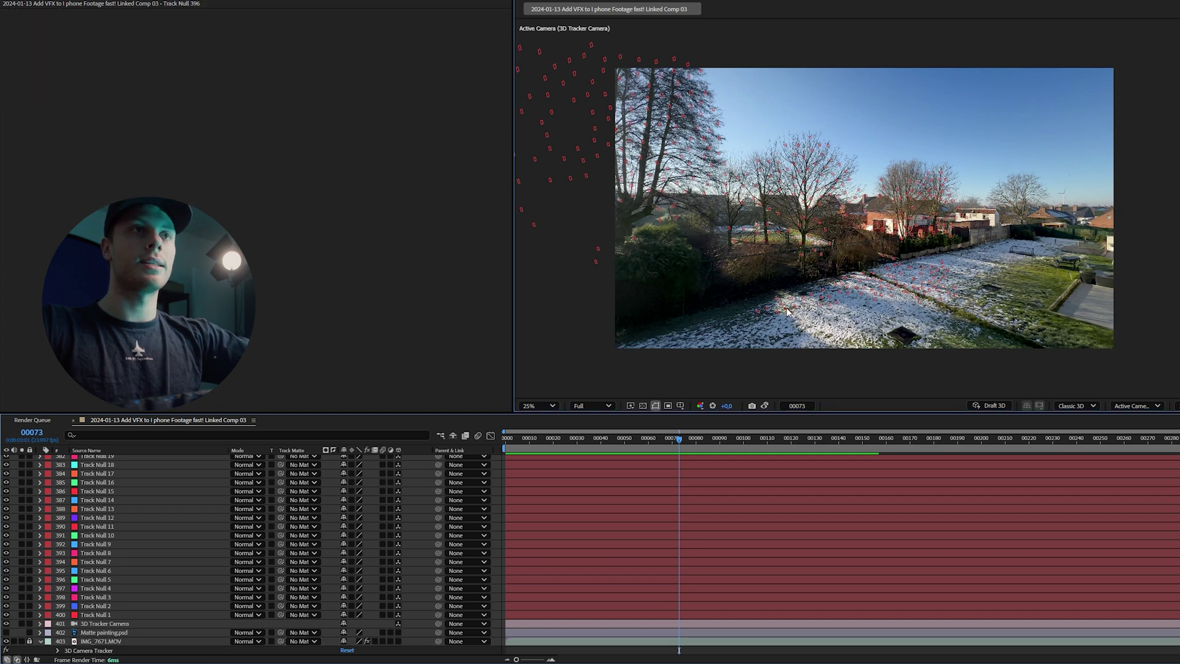
left_click(922, 271)
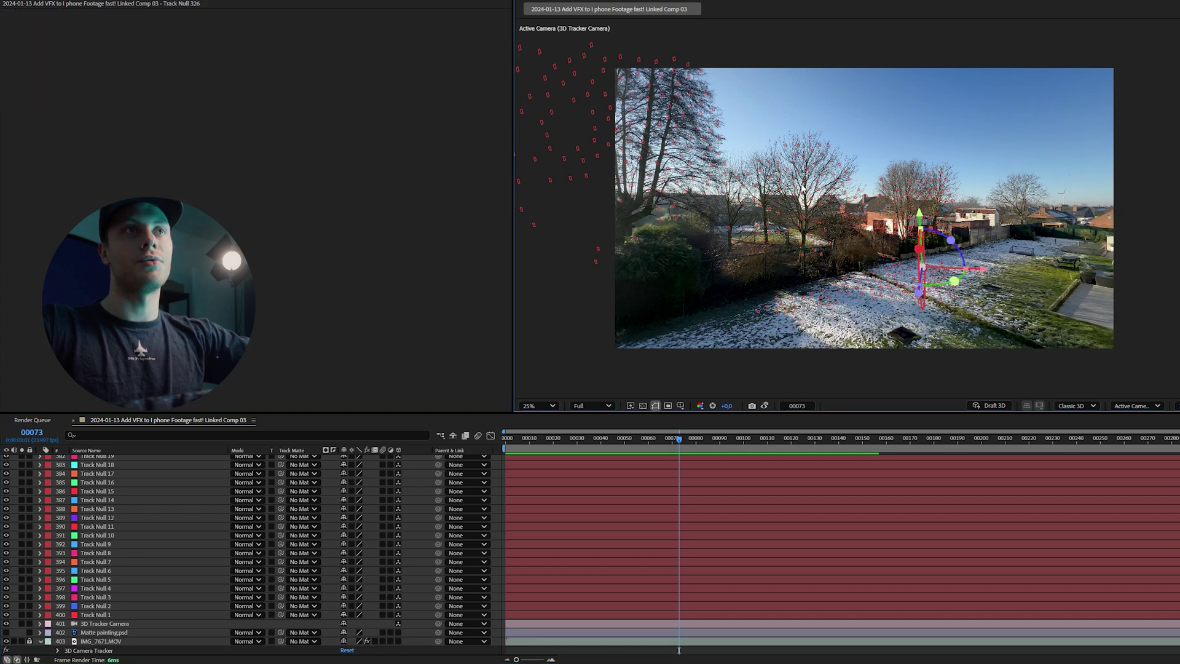
left_click(808, 174)
Select all 400 Track Null layers, mark them shy and hide shy layers.
left_click(757, 311)
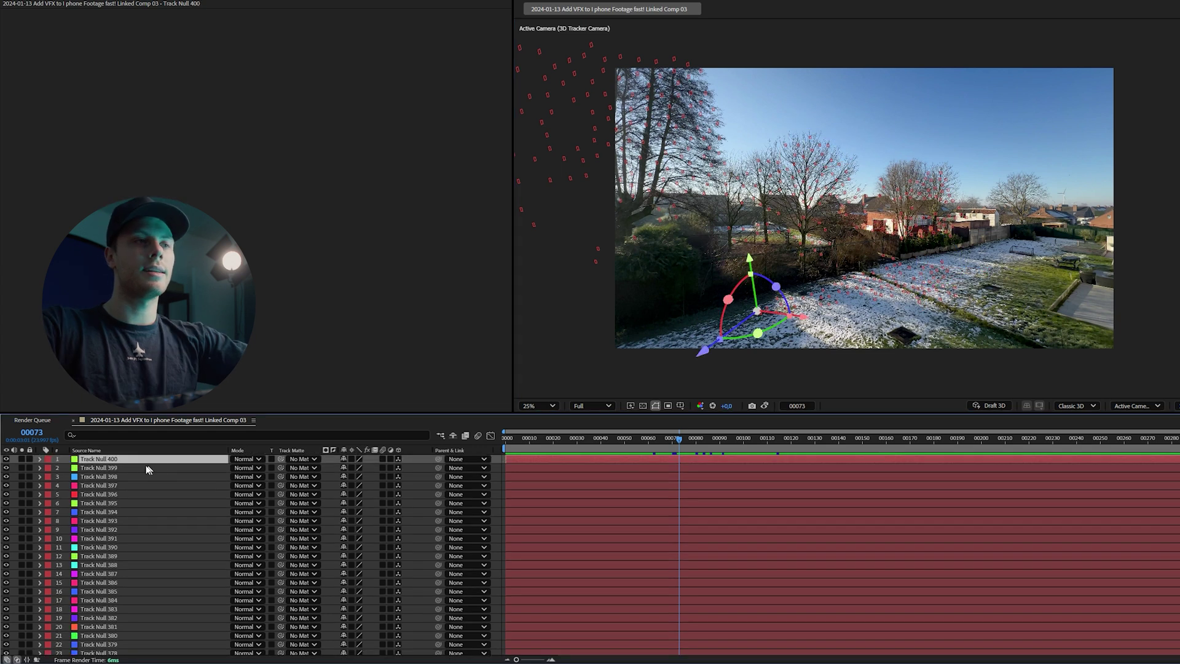
scroll(679, 650, "down", 20)
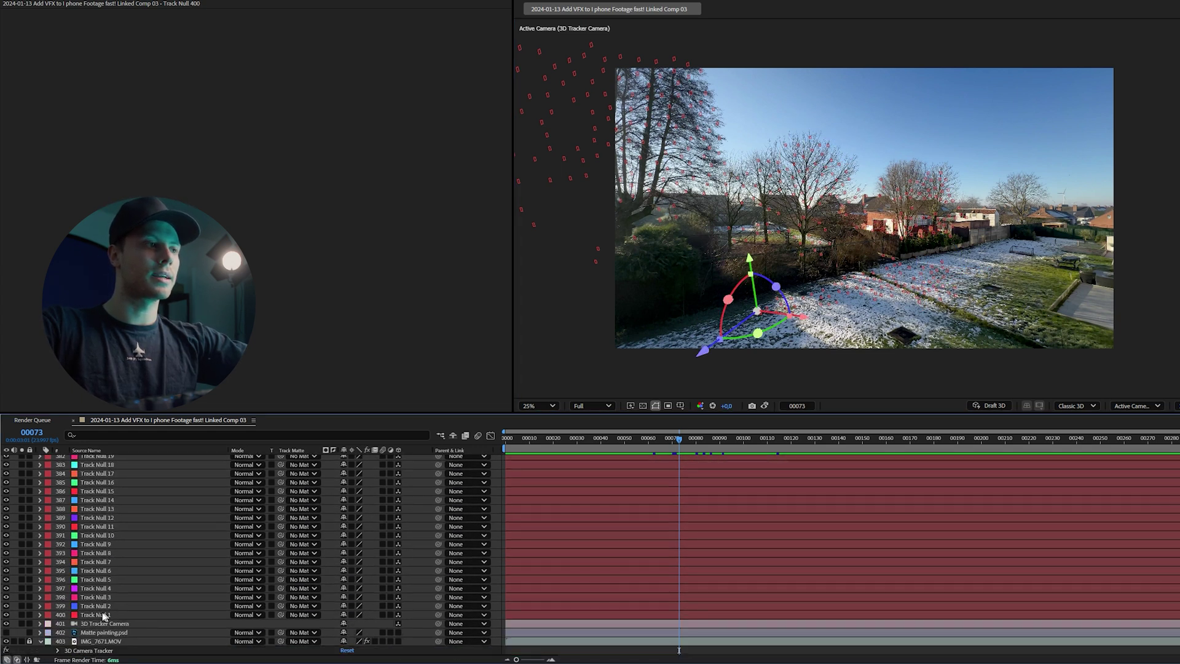
left_click(94, 614, "shift")
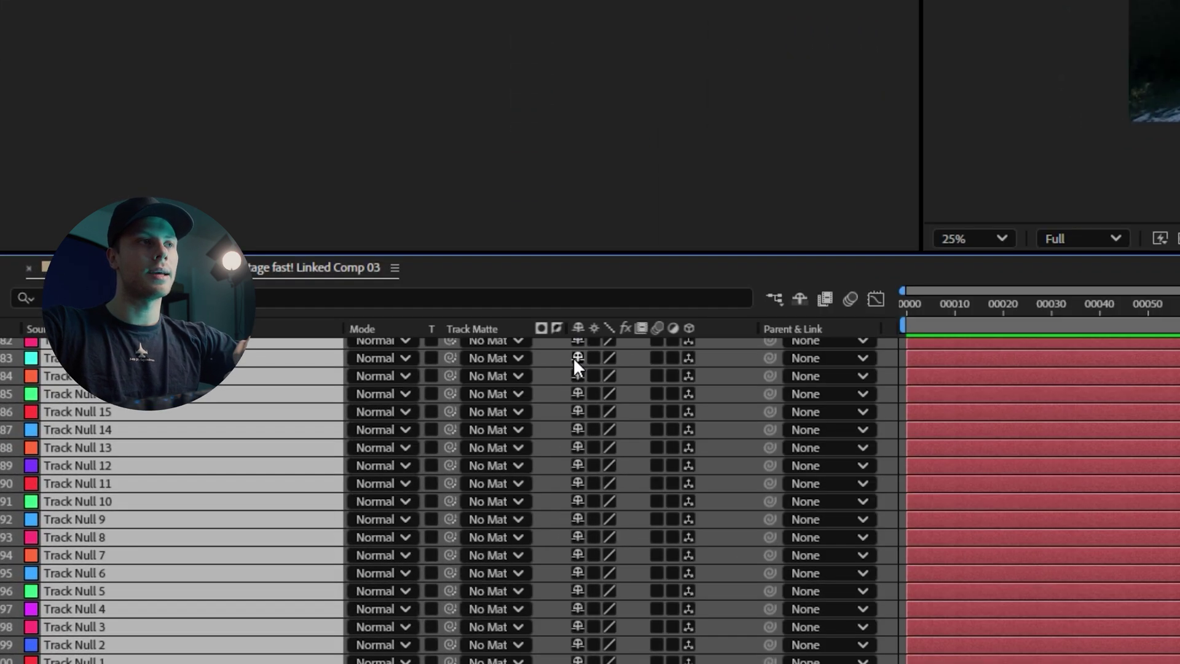
left_click(576, 358)
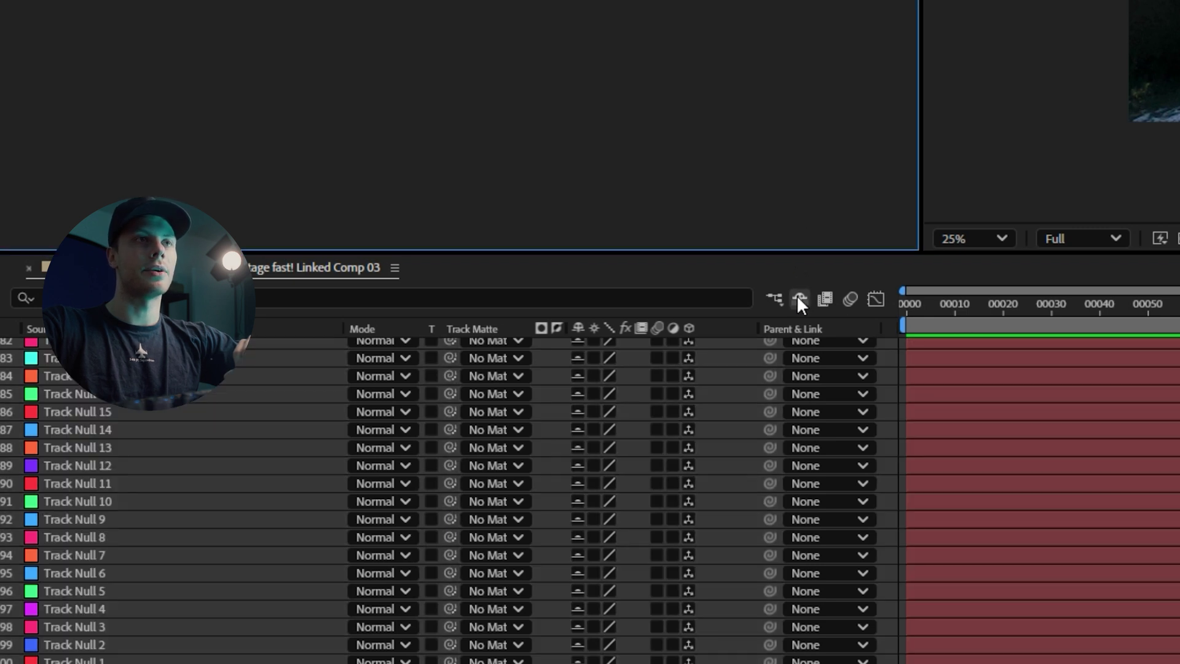
left_click(798, 298)
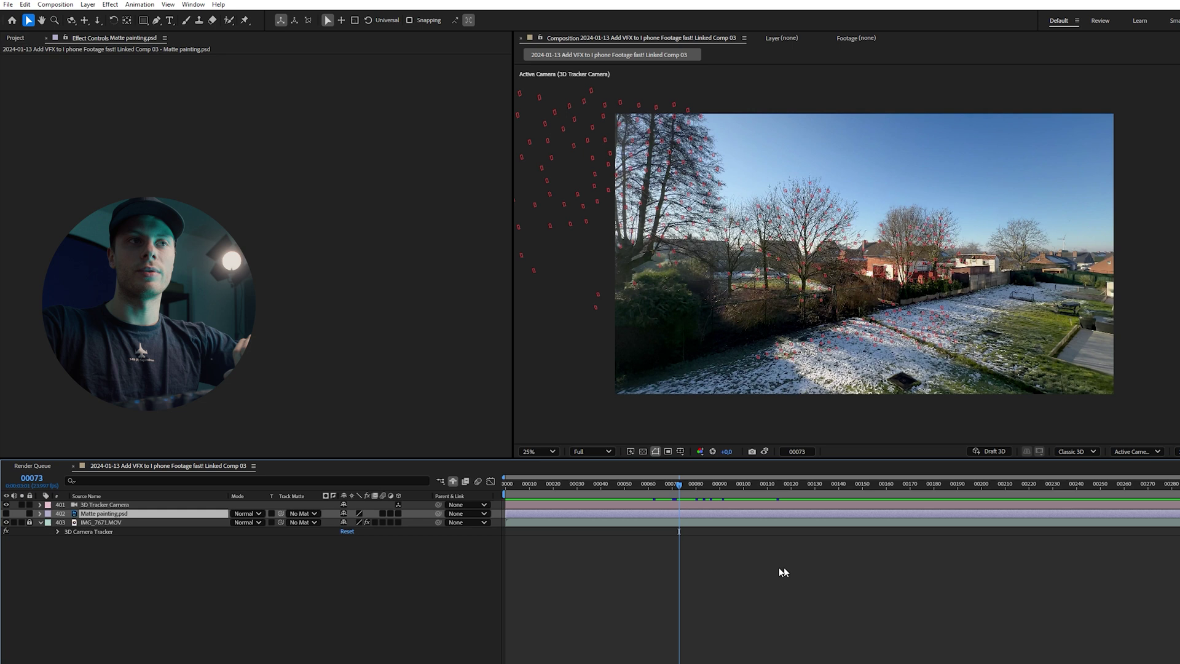
Turn Matte painting.psd visible again and enable its 3D Layer switch.
left_click(799, 559)
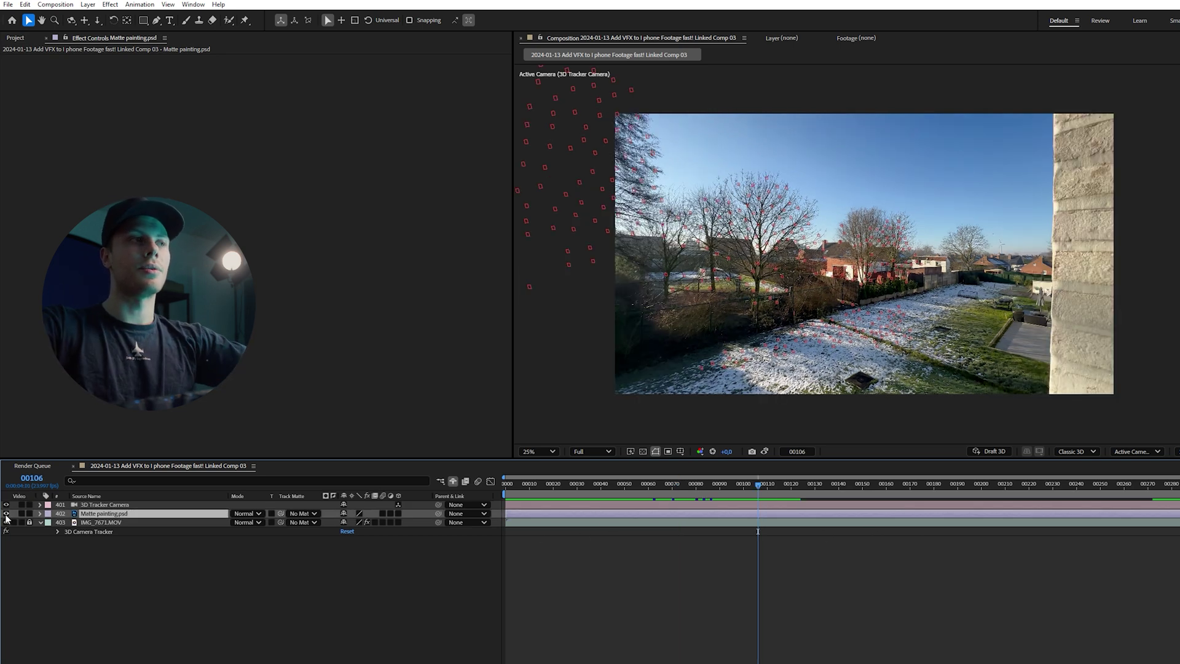
left_click(6, 513)
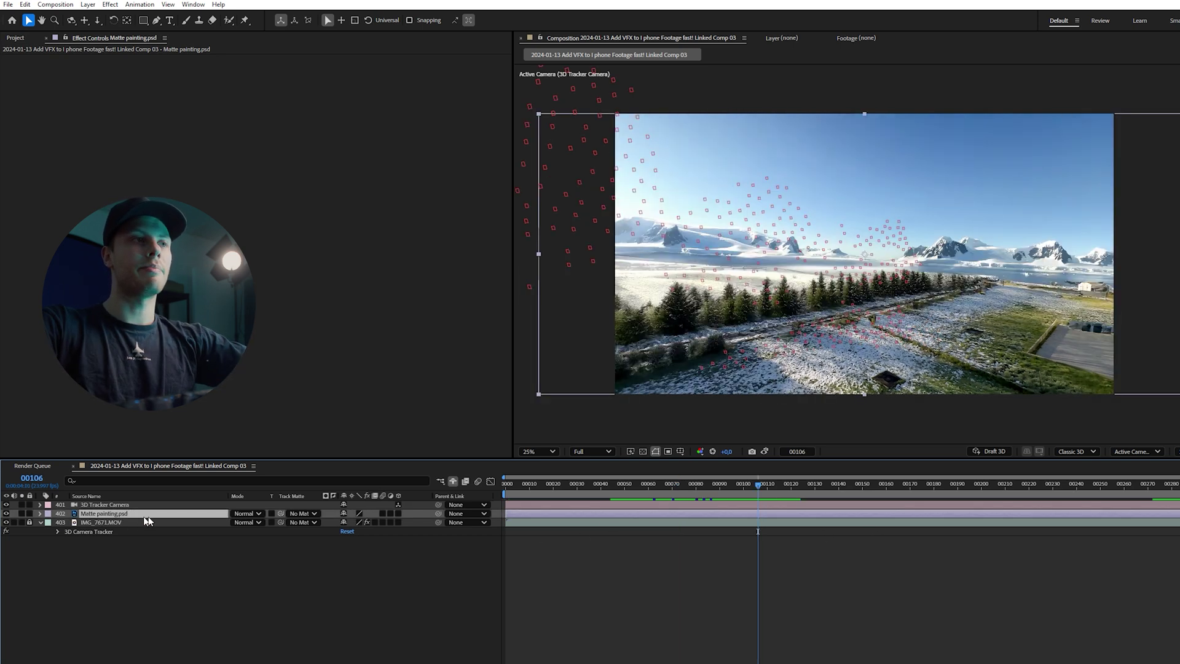
left_click(398, 513)
left_click(1012, 547)
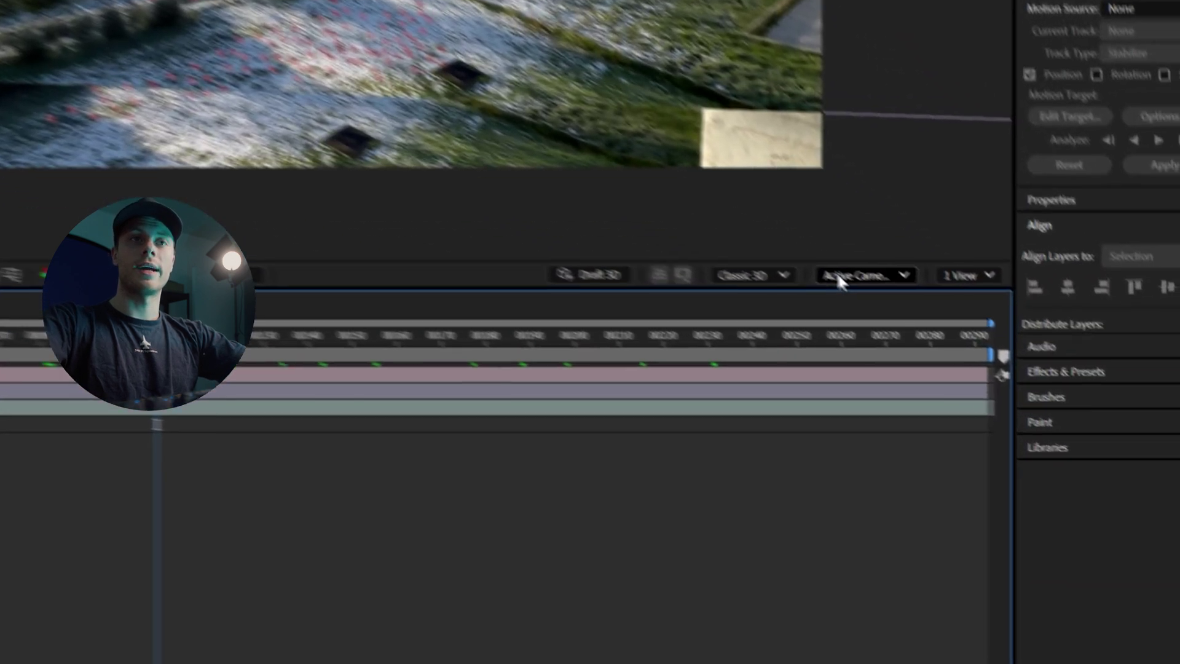
In Top view, drag the Matte painting layer's Z axis to push it far behind the camera.
left_click(1122, 453)
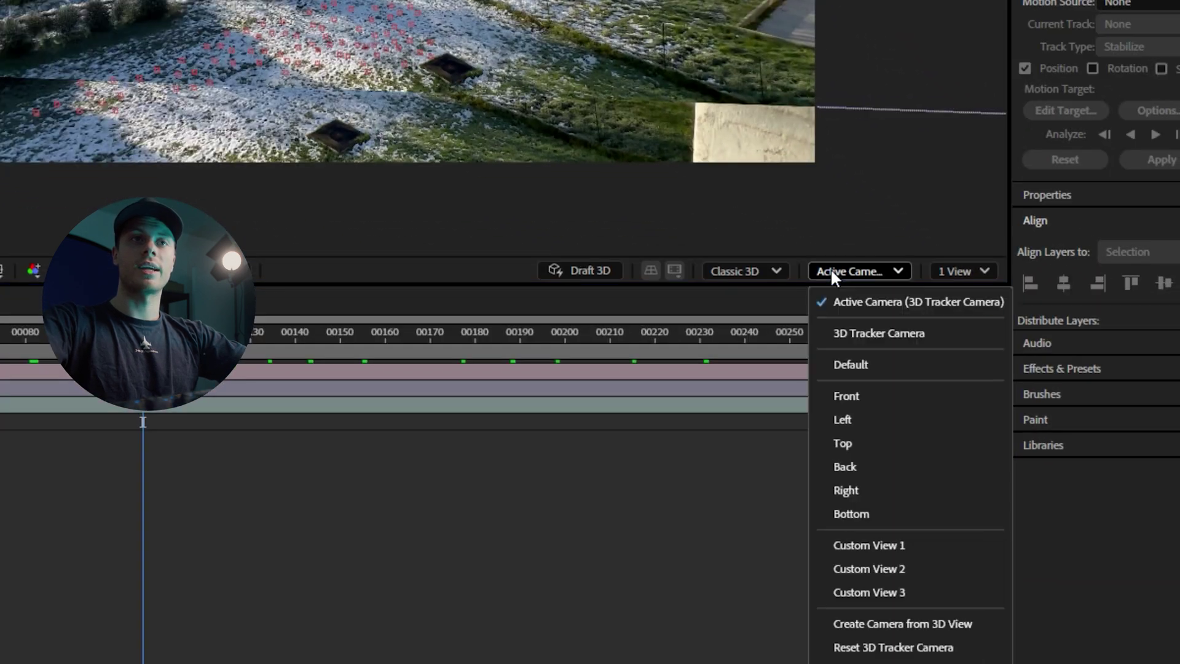
left_click(852, 442)
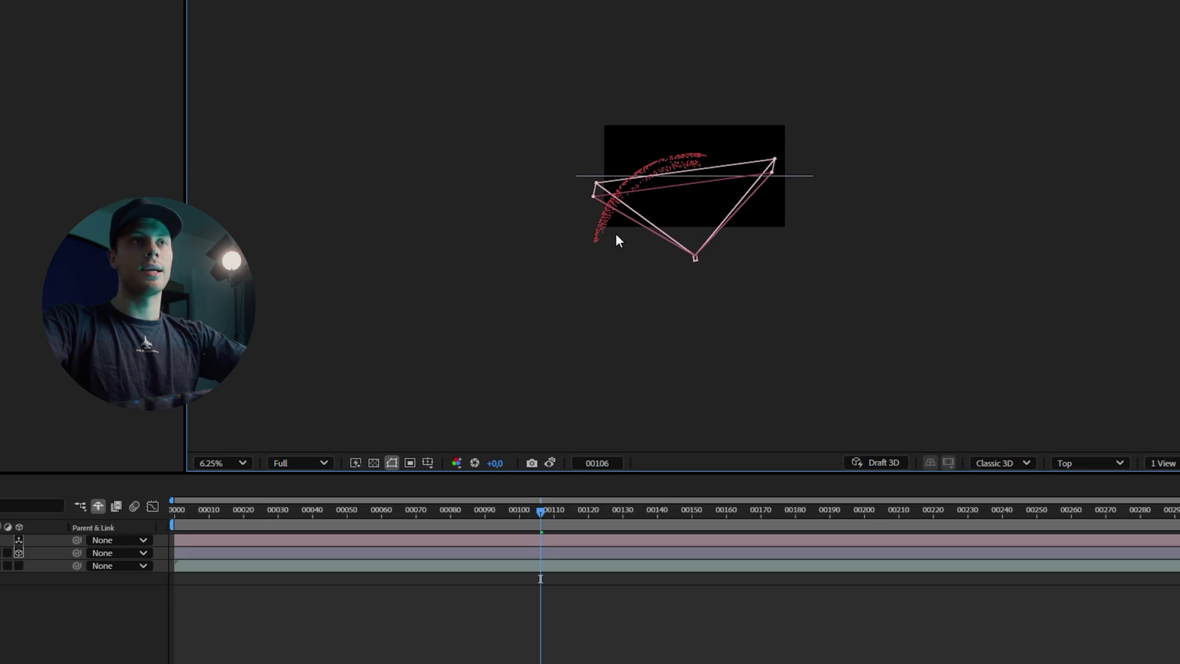
key("comma")
left_click(540, 552)
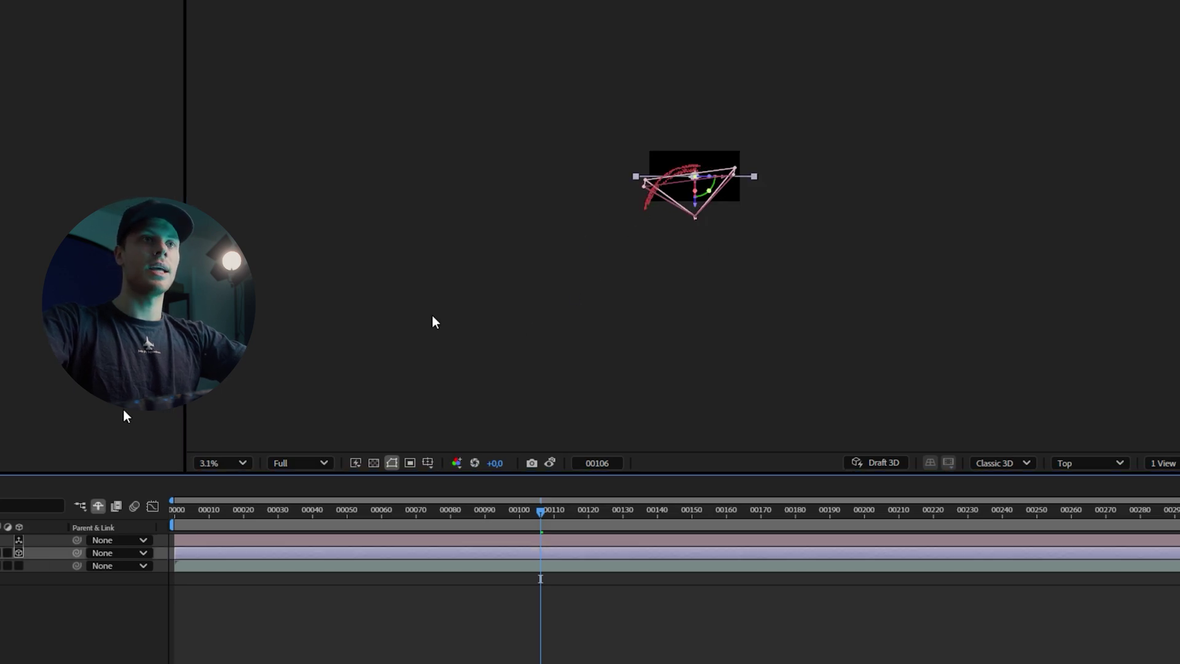
key("period")
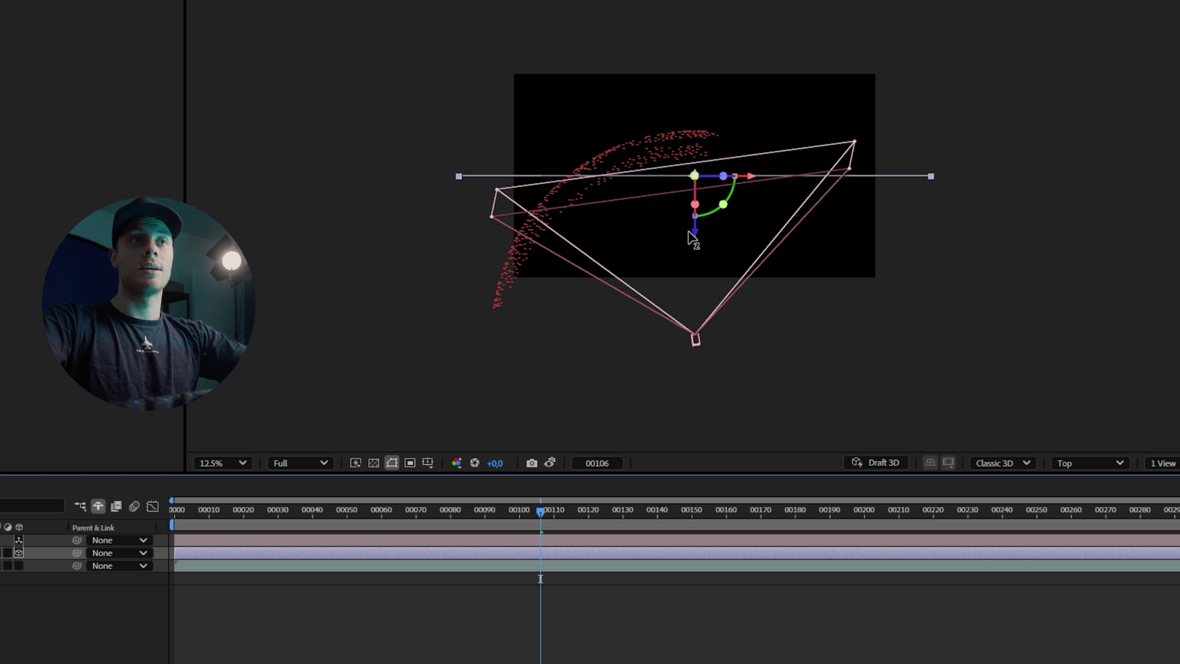
key("comma")
key("period")
key("period")
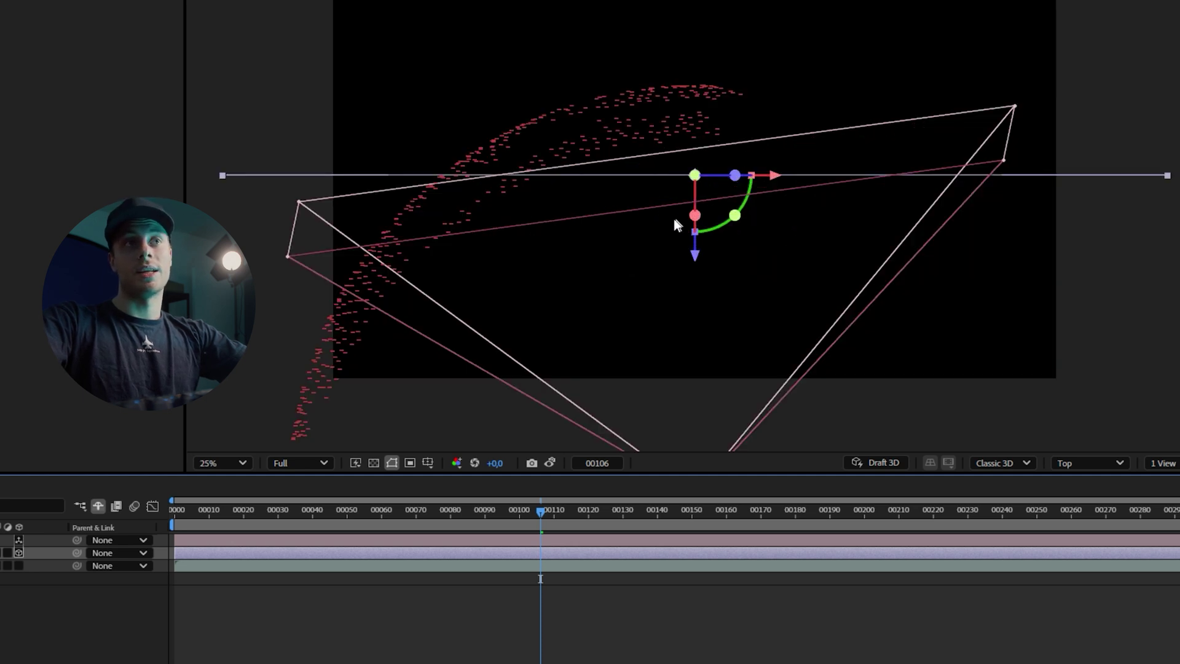
key("comma")
key("comma")
key("comma")
key("comma")
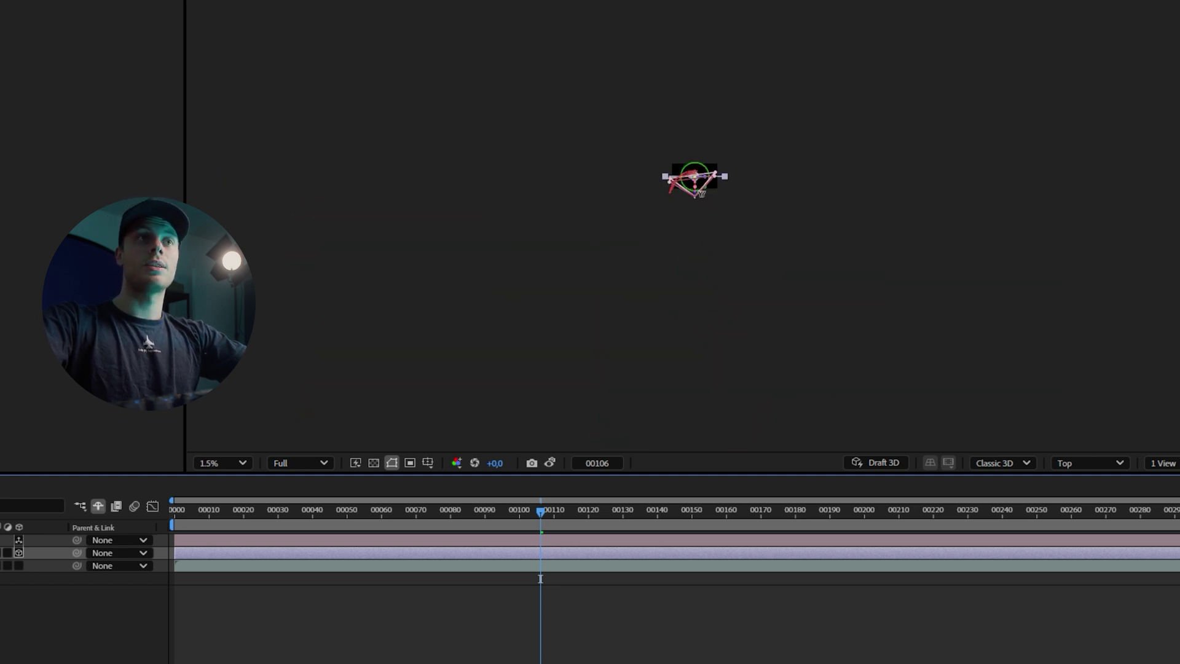
key("period")
key("period")
key("period")
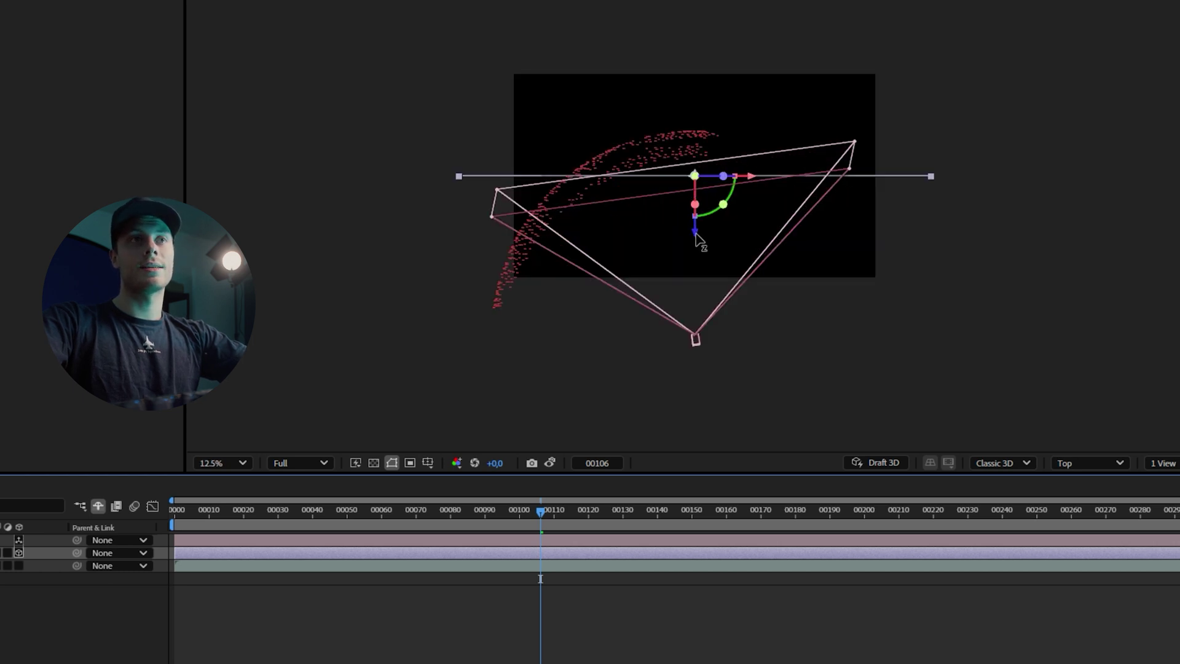
left_click_drag(695, 233, 704, 29)
key("comma")
key("comma")
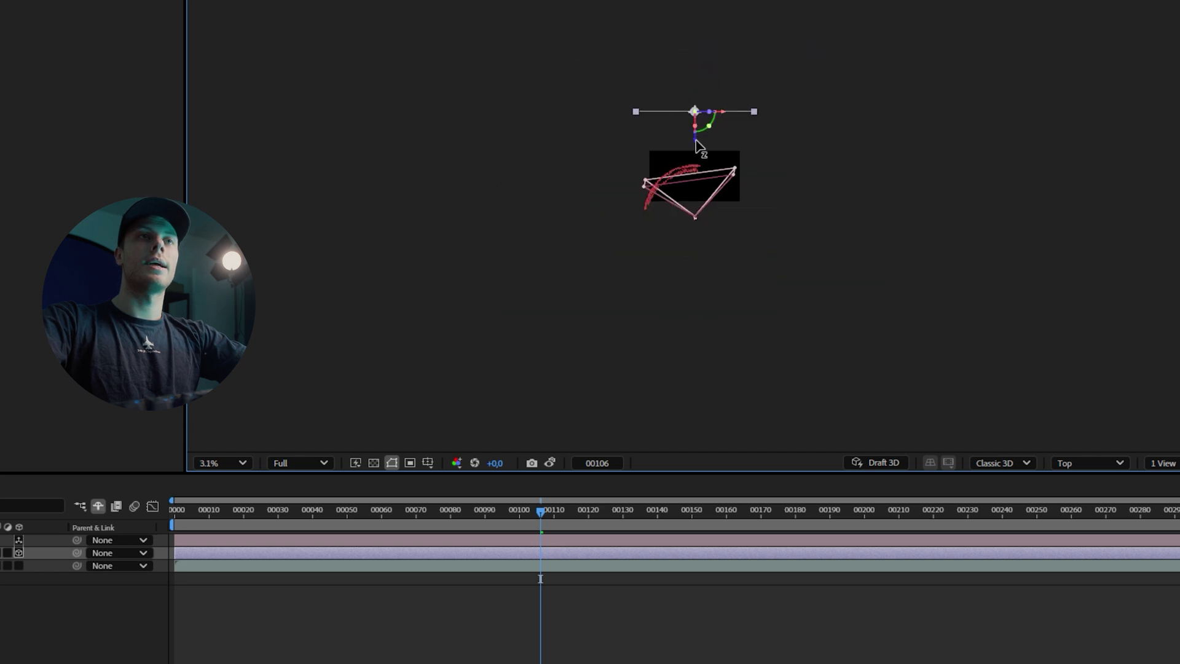
left_click_drag(700, 147, 700, 61)
Set the Matte painting layer's Position Z to 15000.
key("grave")
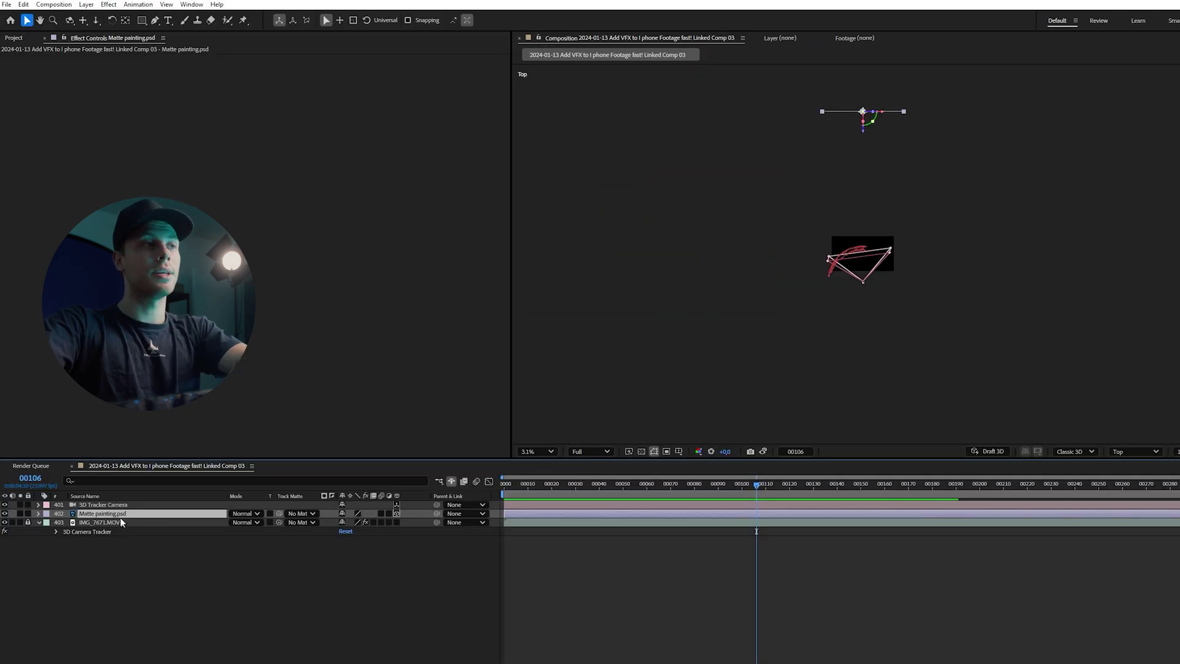
key("p")
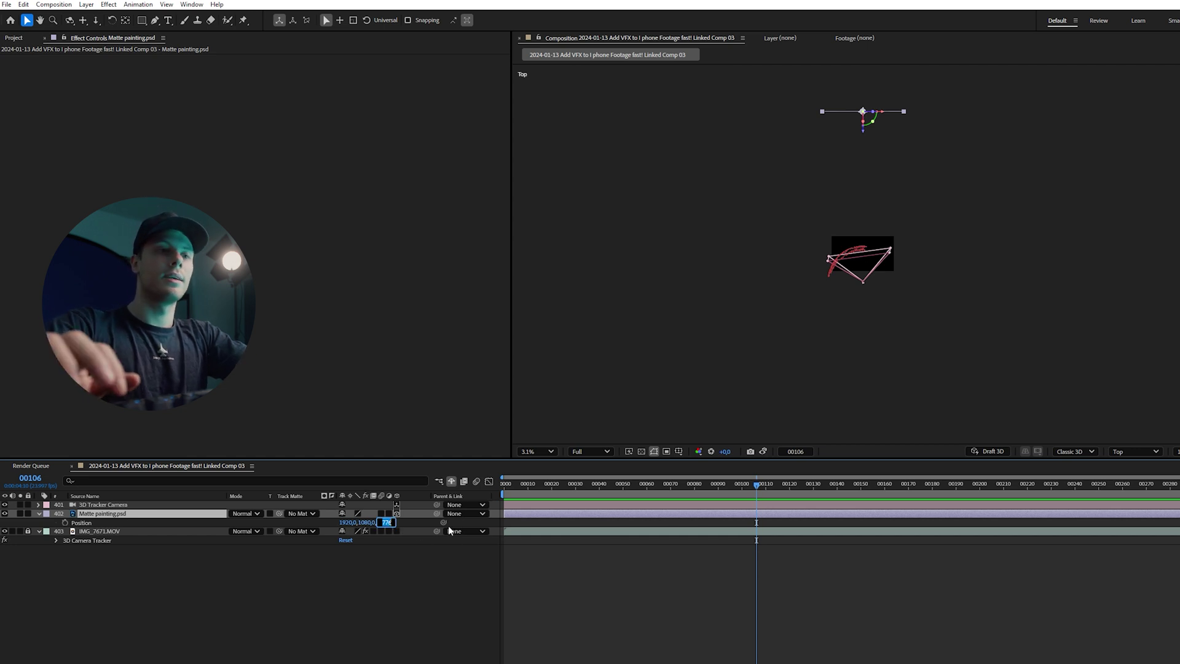
type("15000")
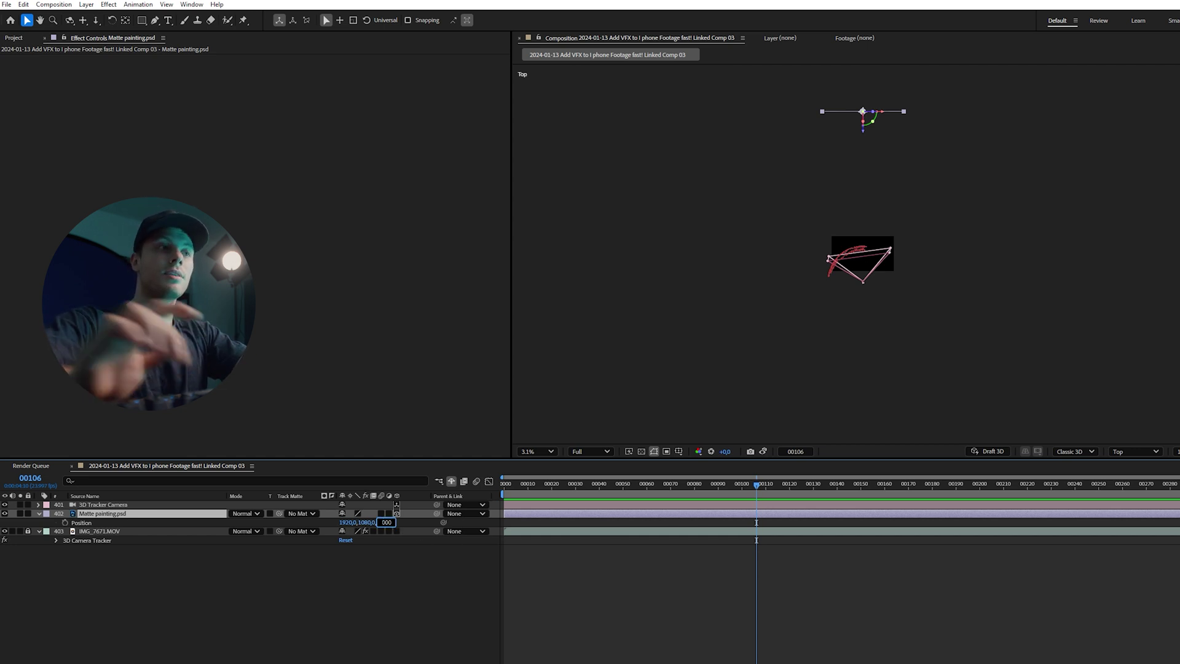
key("Return")
scroll(869, 208, "down", 2)
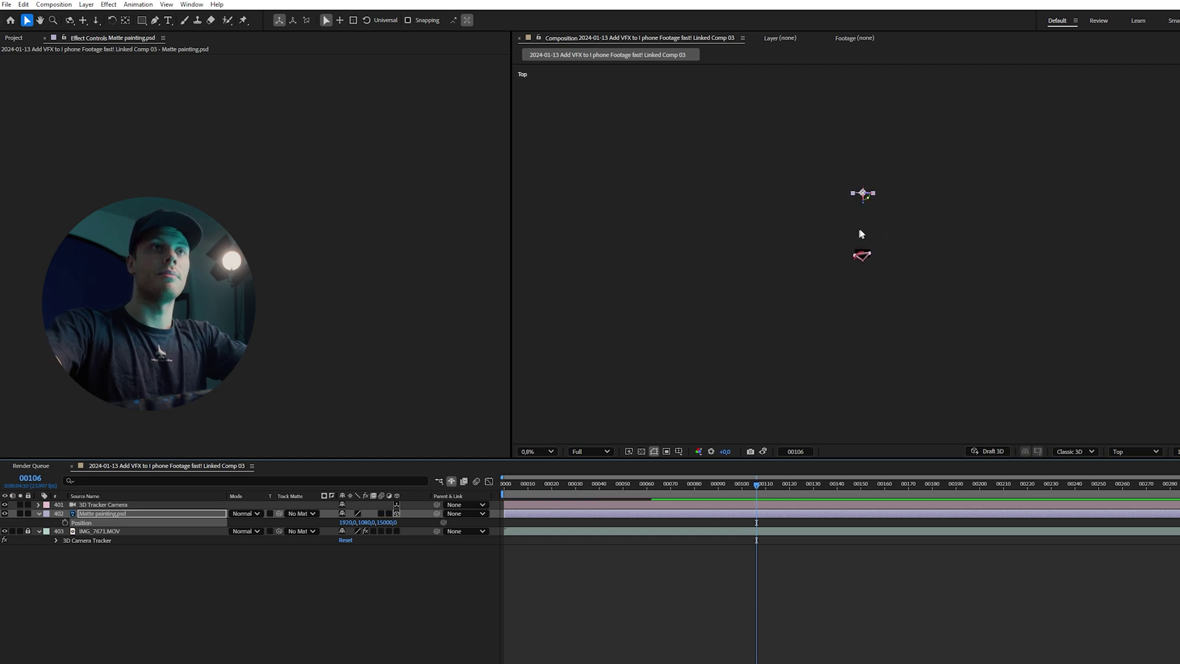
scroll(863, 227, "up", 2)
Switch the viewer to the Active Camera (3D Tracker Camera) view.
left_click(1135, 451)
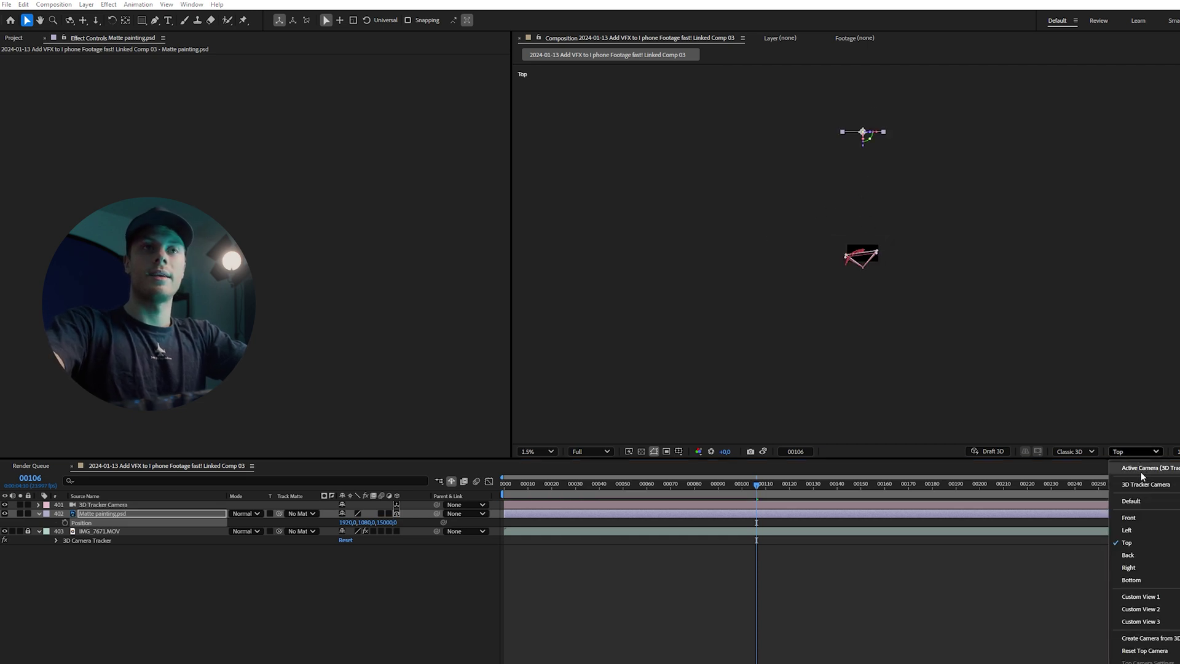
left_click(1141, 467)
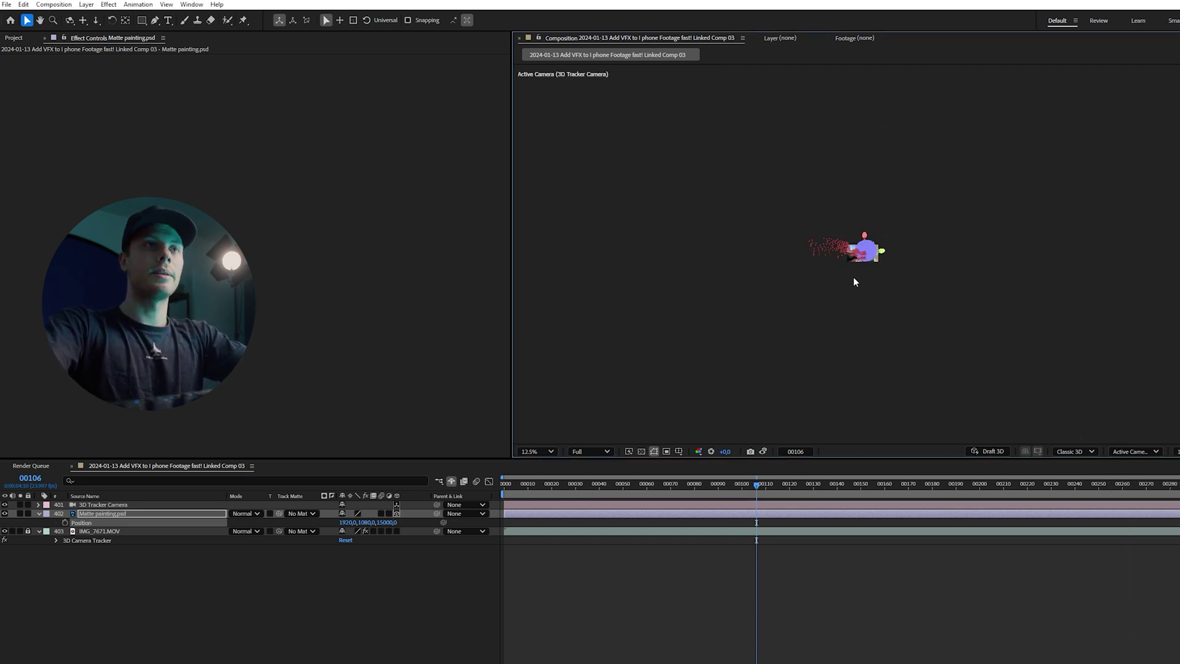
scroll(852, 281, "up", 2)
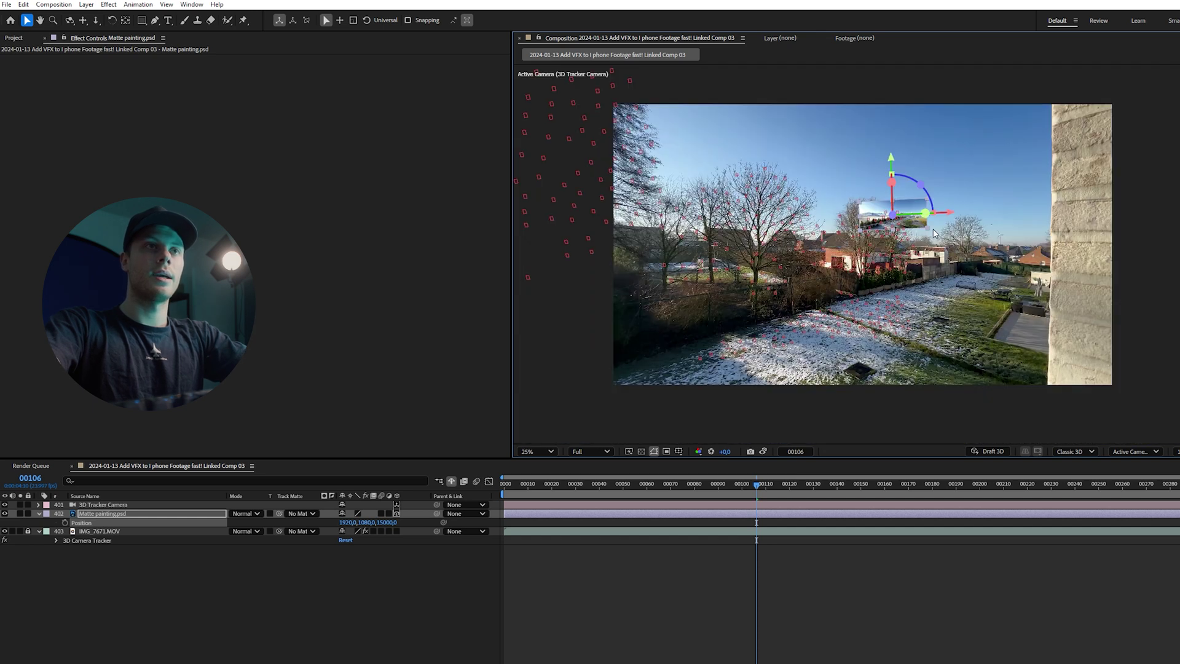
Scale the matte painting up to about 998% and tilt it on X to fill the sky.
left_click_drag(928, 232, 1055, 320)
key("s")
left_click_drag(360, 525, 531, 525)
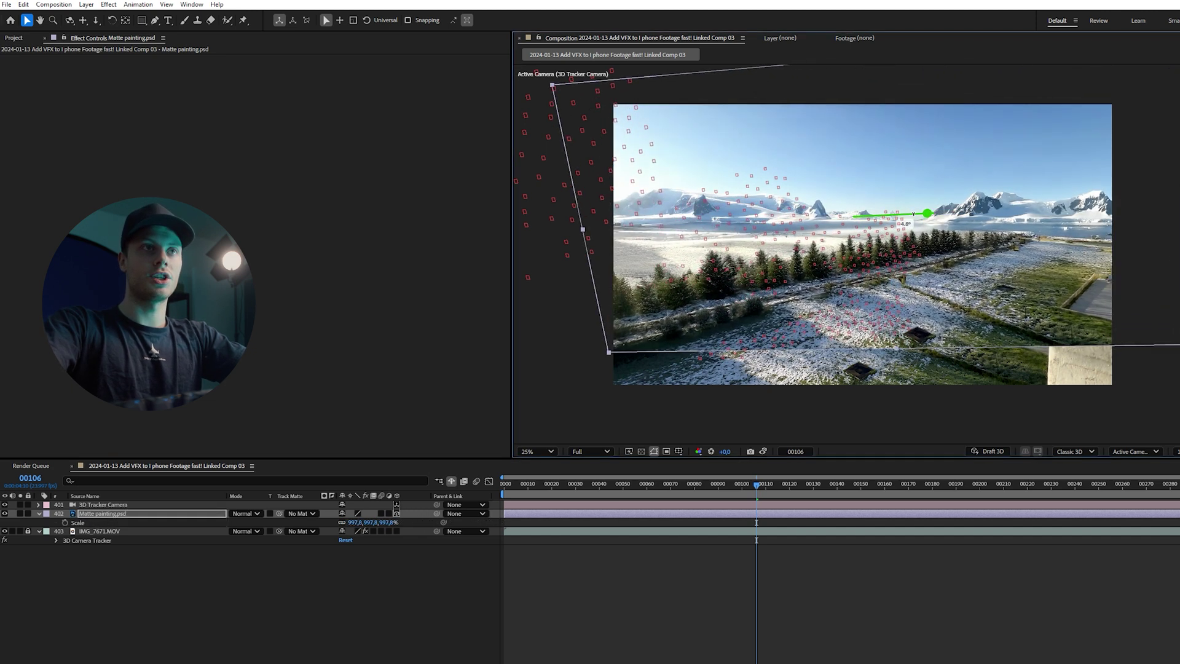
left_click_drag(896, 195, 920, 186)
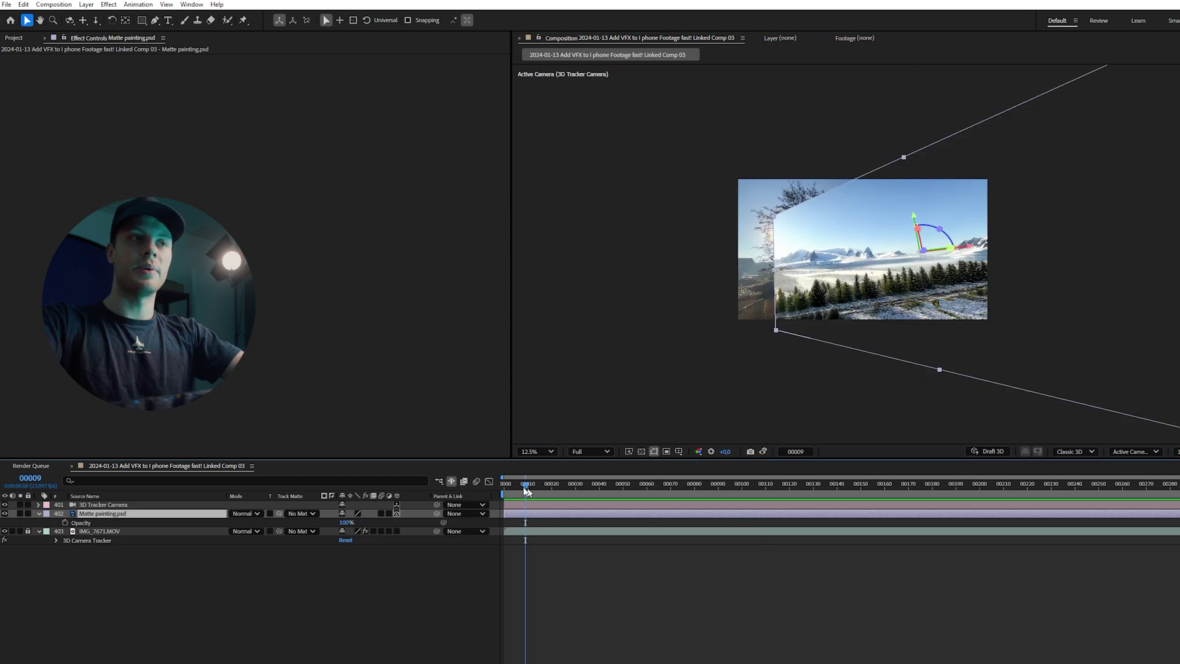
left_click_drag(526, 489, 644, 485)
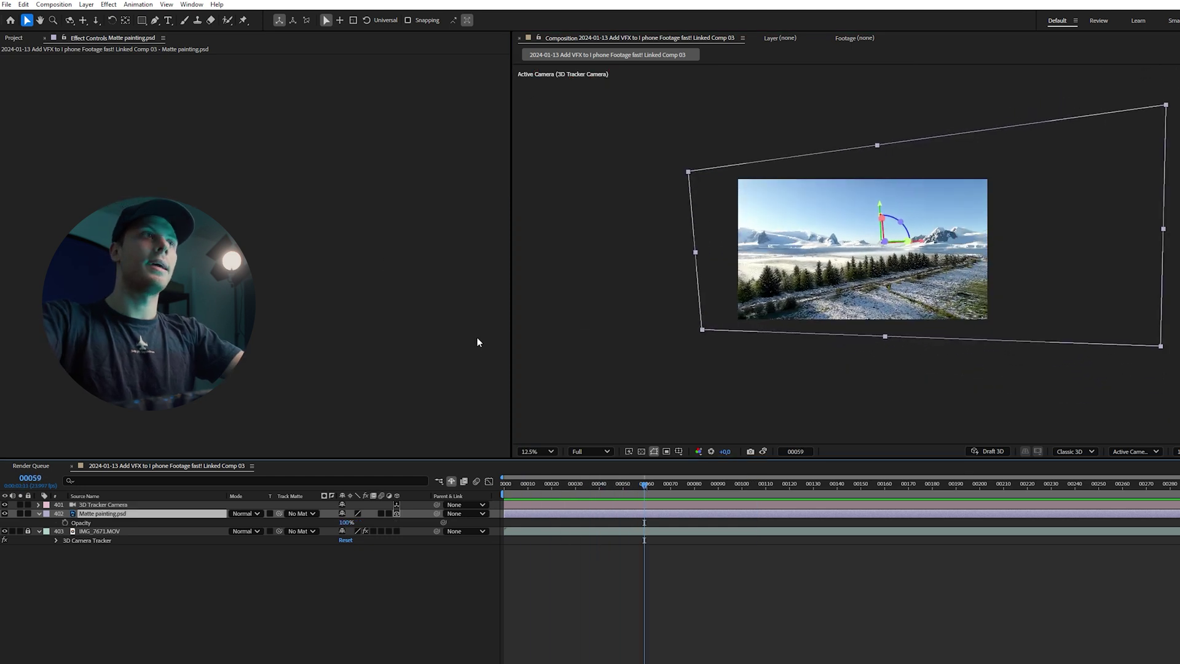
Draw a rectangle mask on Matte painting.psd, feather it to 310 px and reposition the layer.
left_click(141, 20)
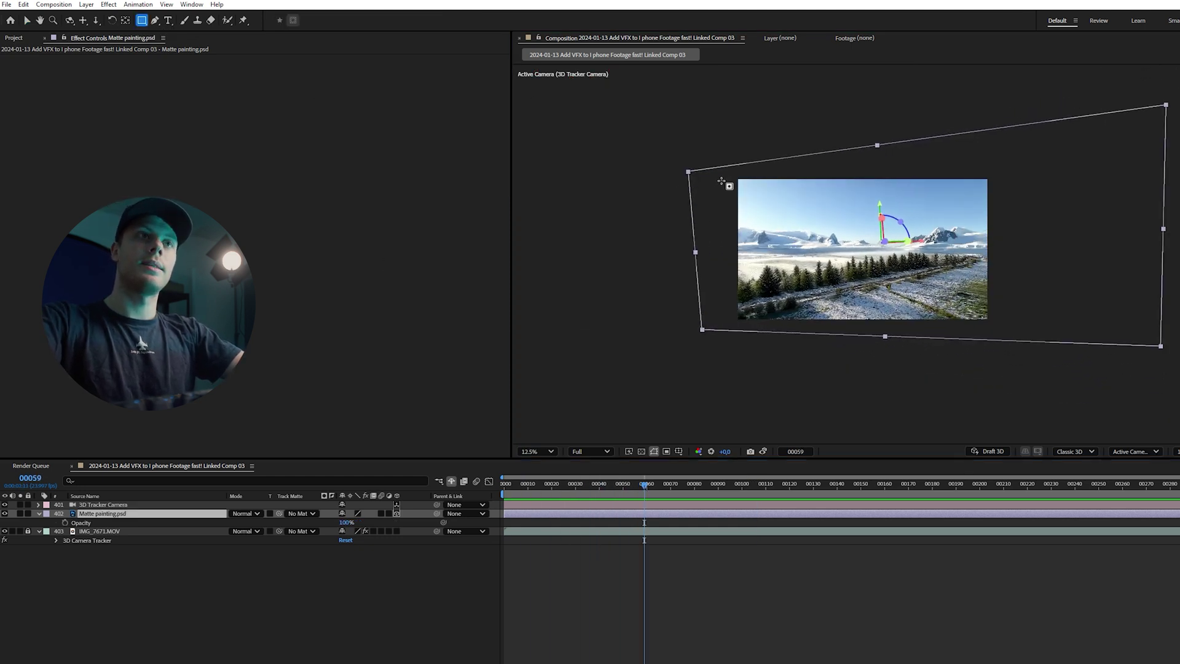
mouse_move(721, 180)
left_mouse_down()
mouse_move(1057, 289)
mouse_move(1003, 290)
mouse_move(996, 255)
left_mouse_up()
key("m")
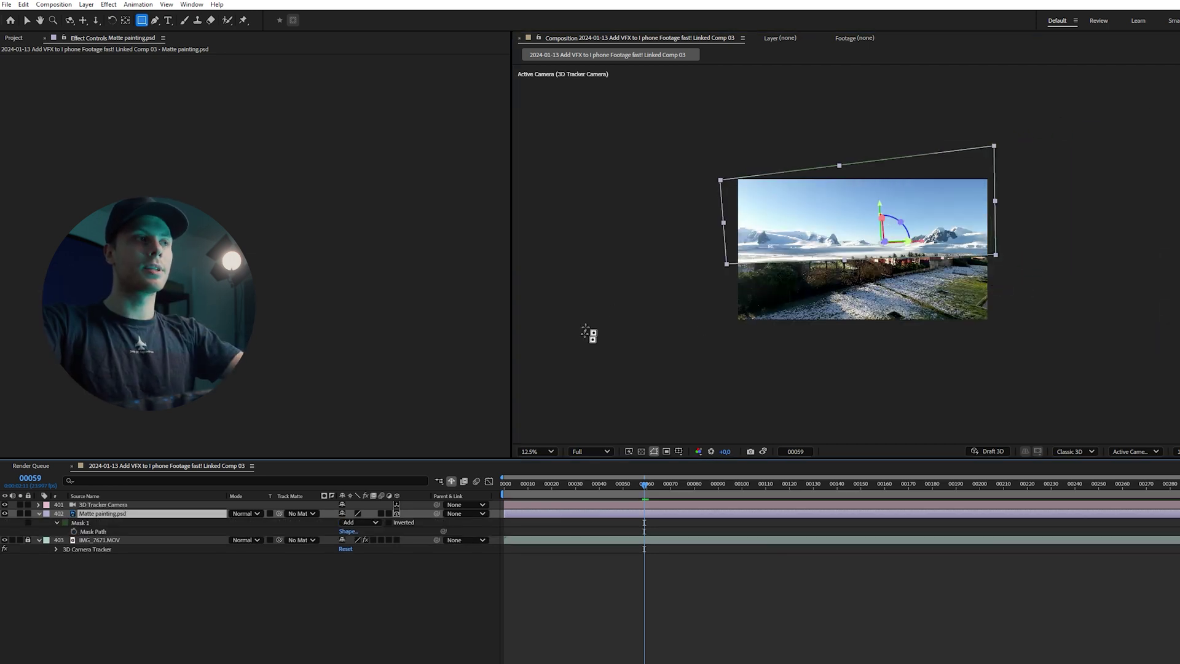
key("f")
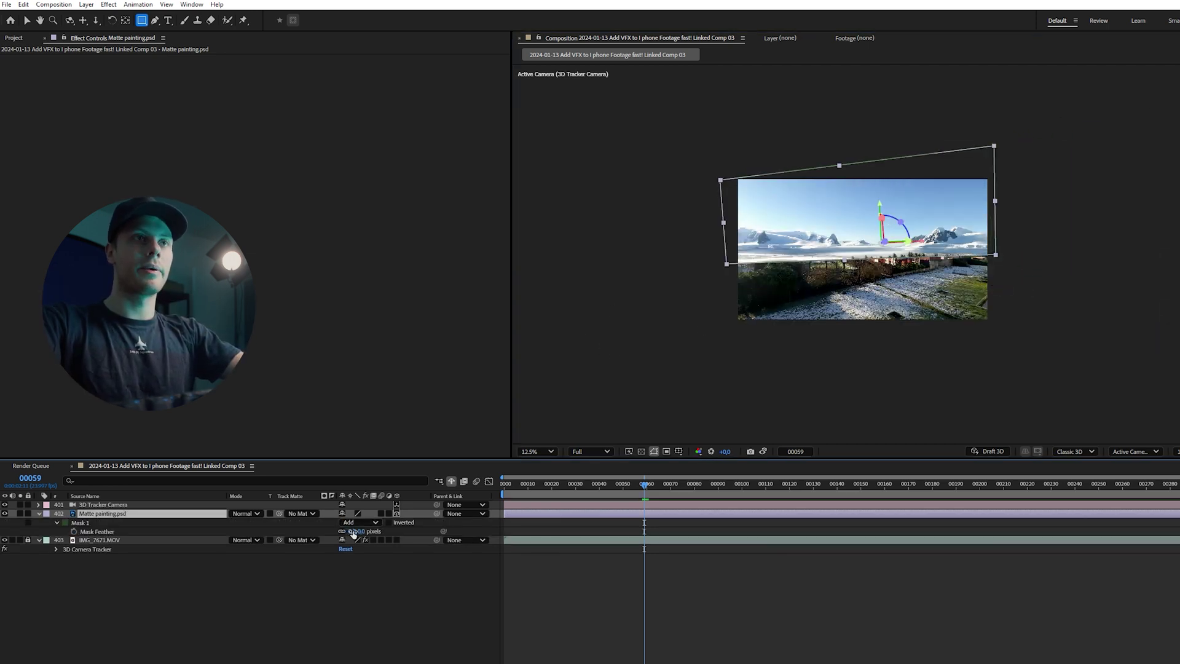
left_click_drag(353, 533, 507, 537)
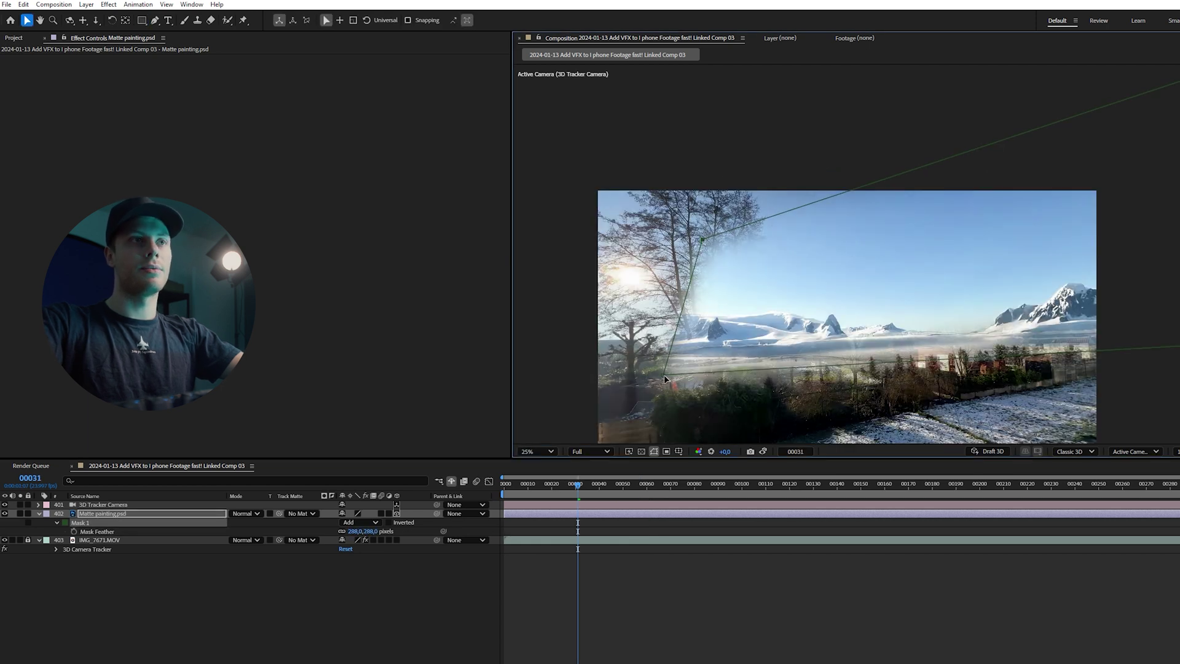
left_click_drag(650, 377, 579, 371)
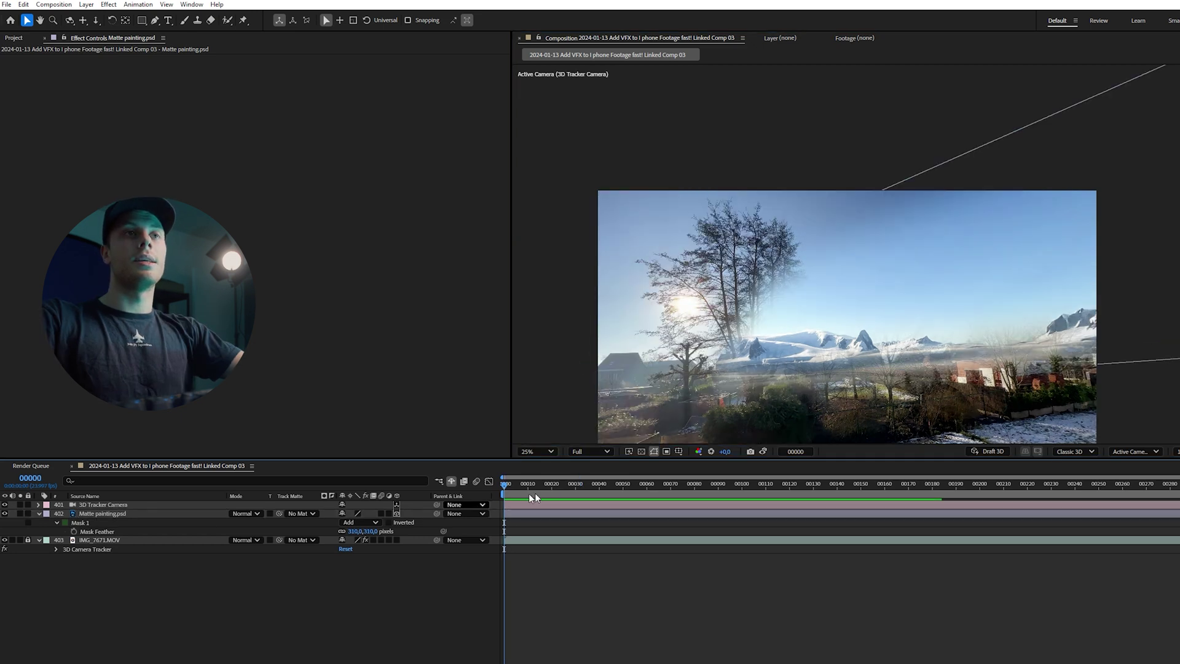
mouse_move(528, 493)
left_mouse_down()
mouse_move(579, 490)
mouse_move(549, 485)
left_mouse_up()
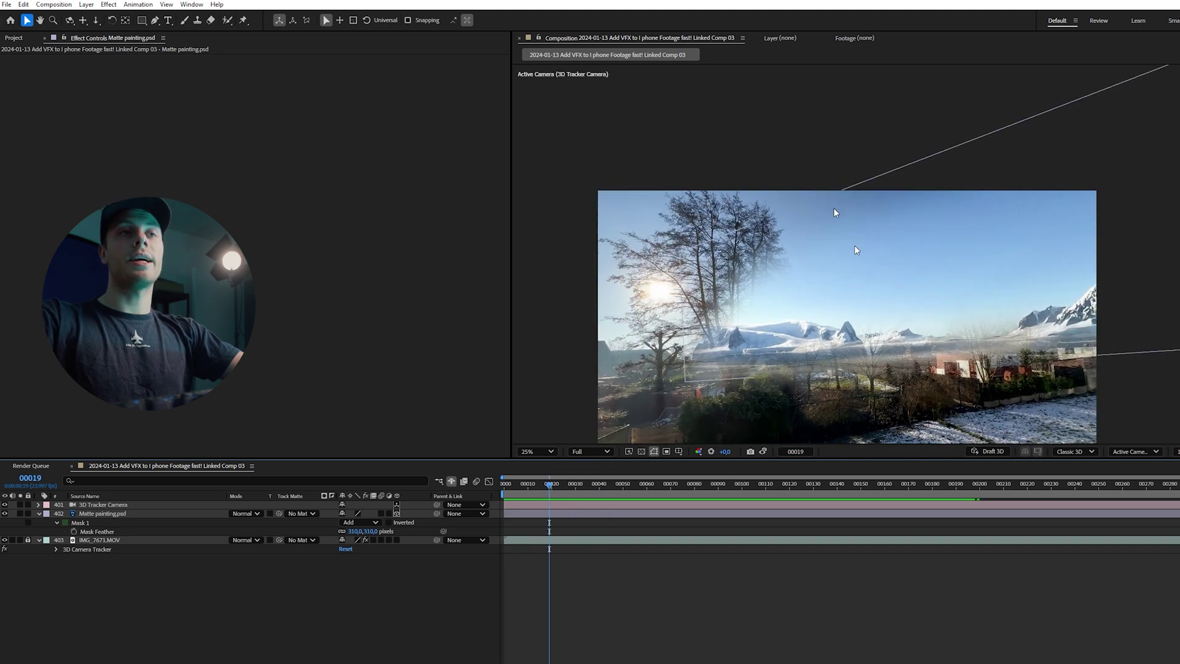
left_click(618, 484)
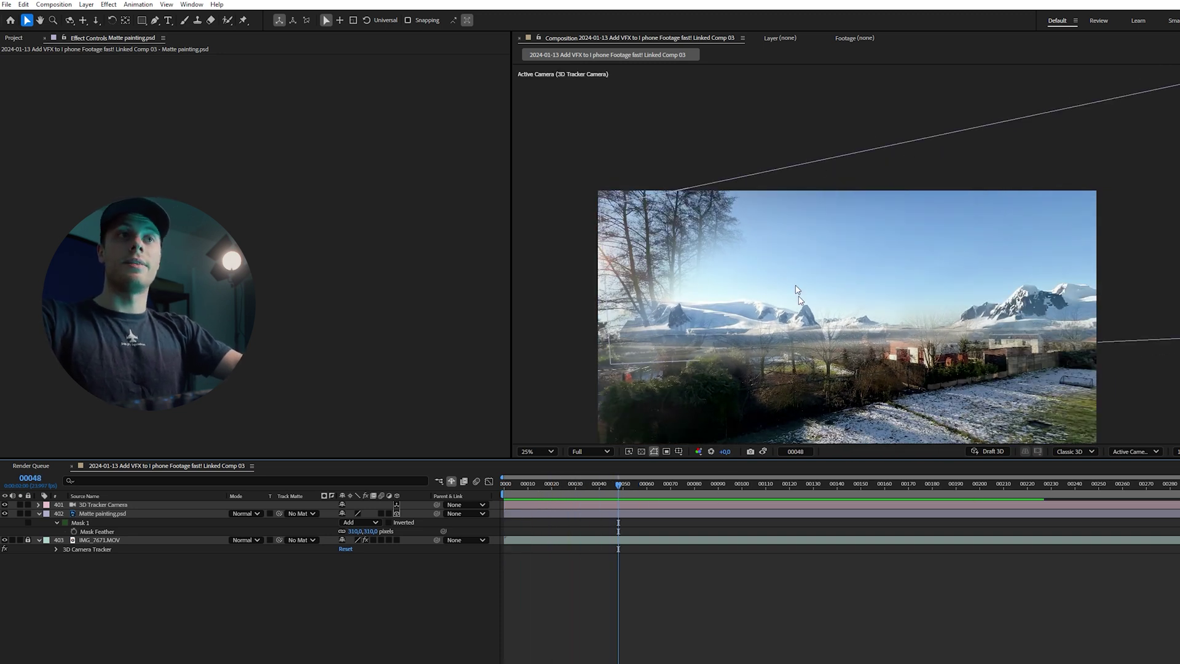
Duplicate IMG_7671.MOV with Ctrl+D, drag the copy to the top and rename it 'matte'.
left_click(644, 484)
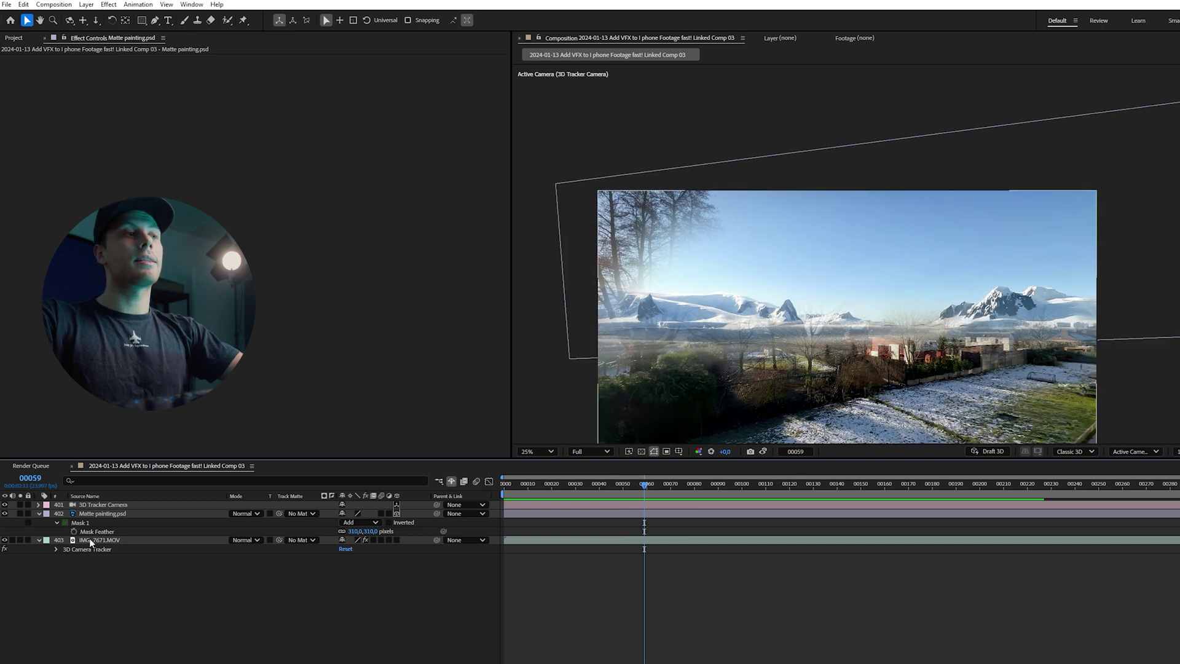
left_click(120, 539)
key("ctrl+d")
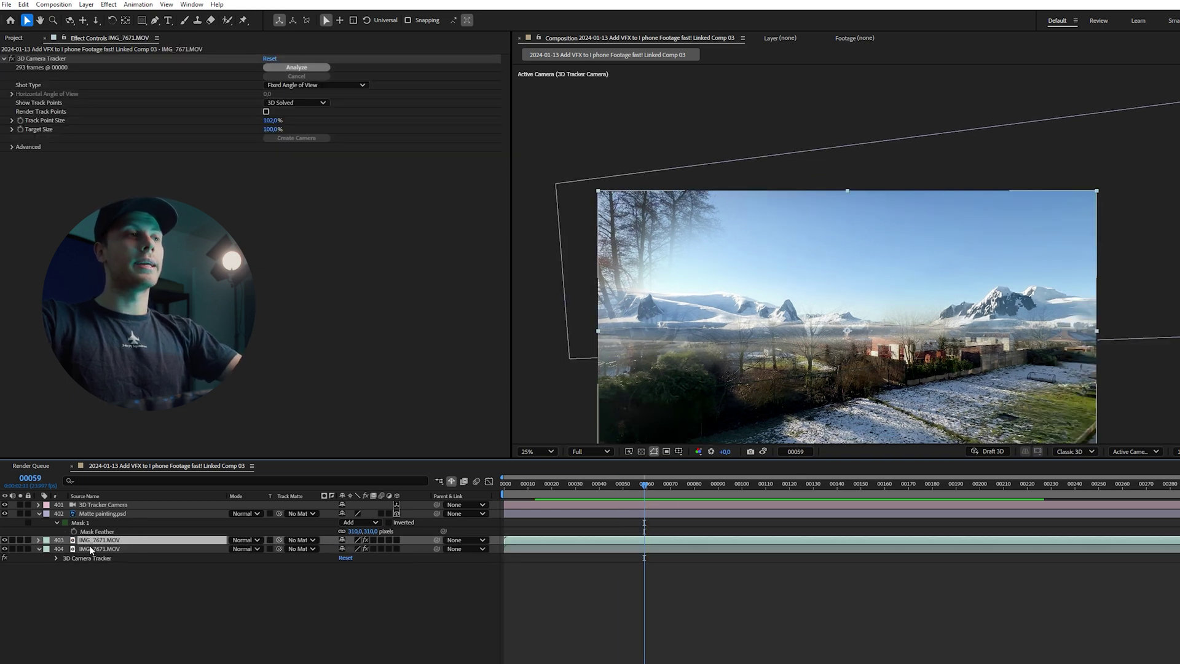
left_click_drag(90, 541, 93, 507)
right_click(93, 507)
left_click(126, 485)
type("ma")
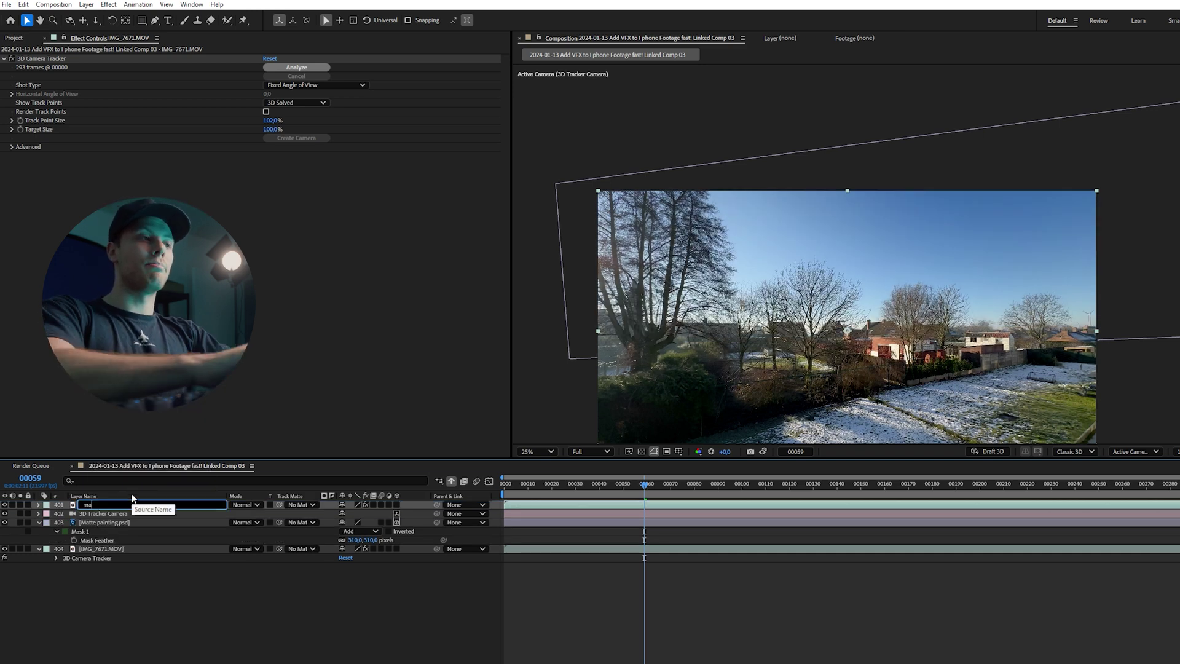
type("tte")
key("Return")
left_click(647, 495)
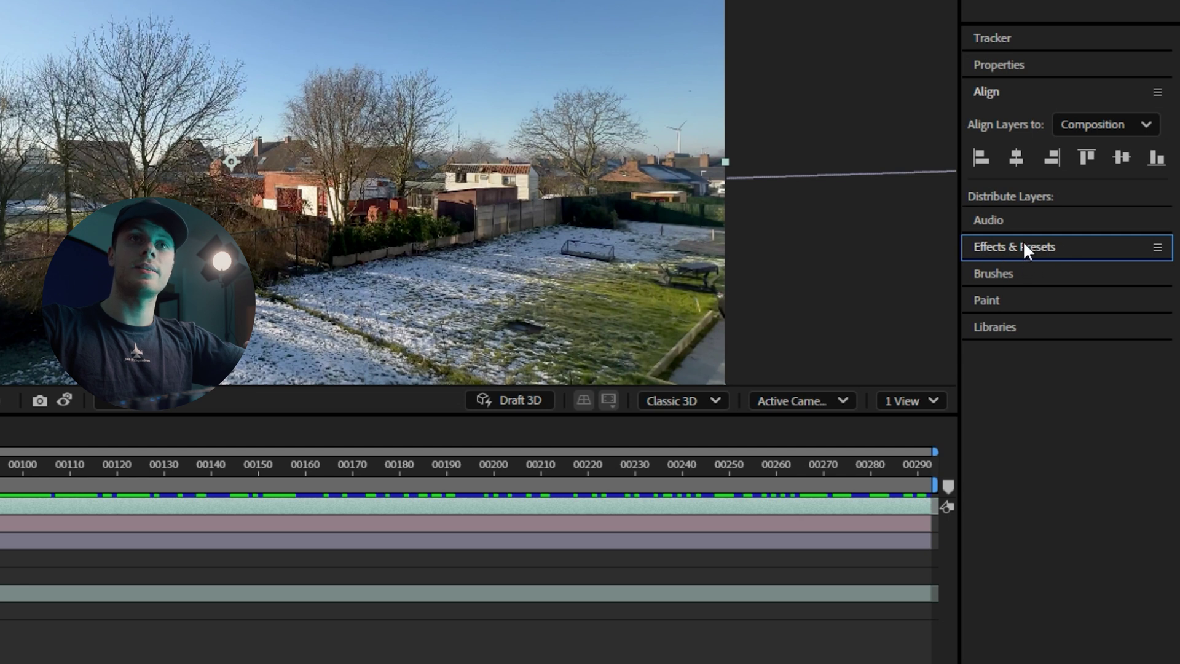
Apply the Black & White effect to the matte layer from Effects & Presets.
left_click(1023, 241)
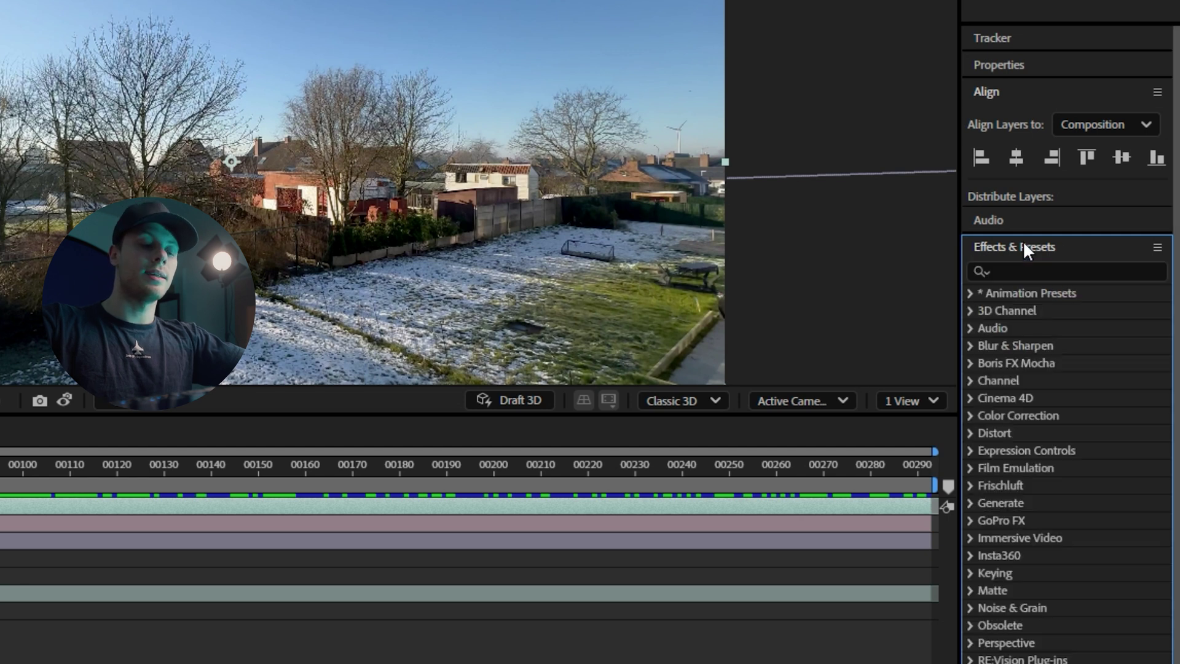
left_click(1019, 271)
type("bla")
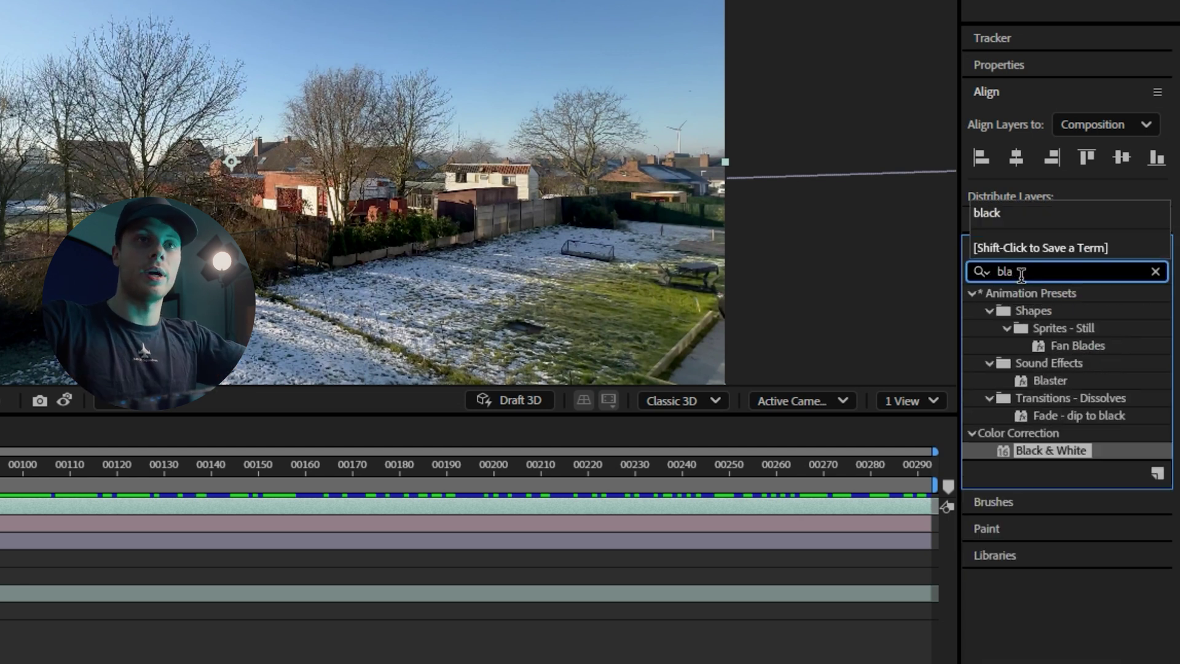
type("ck")
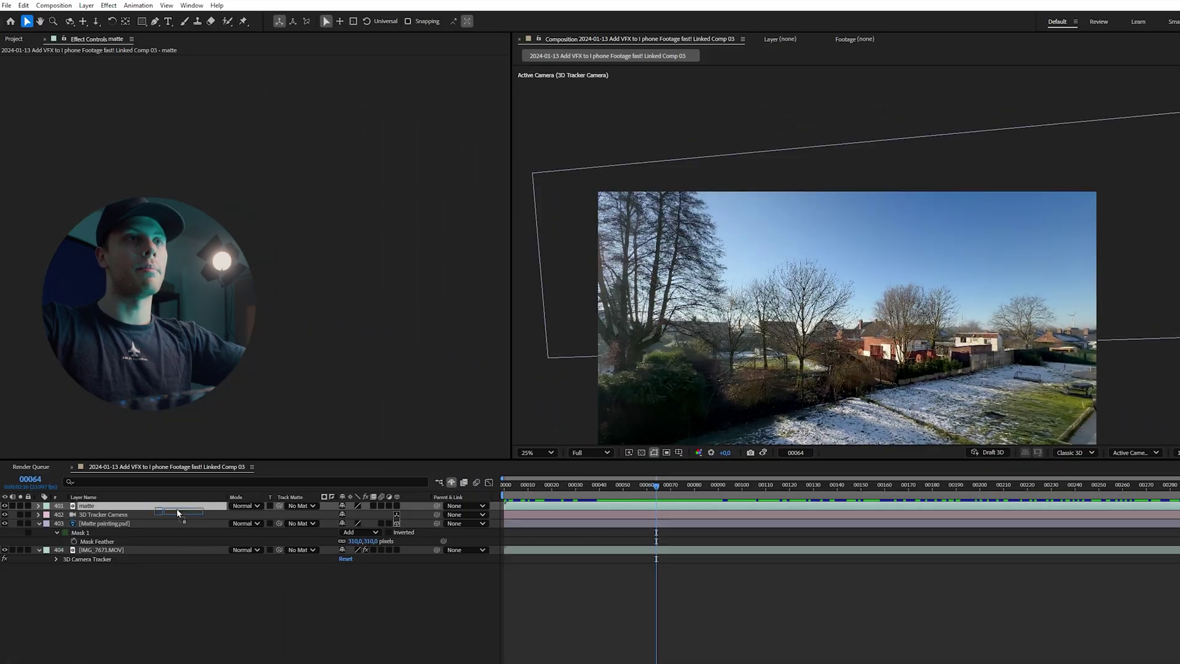
key("Return")
key("Return")
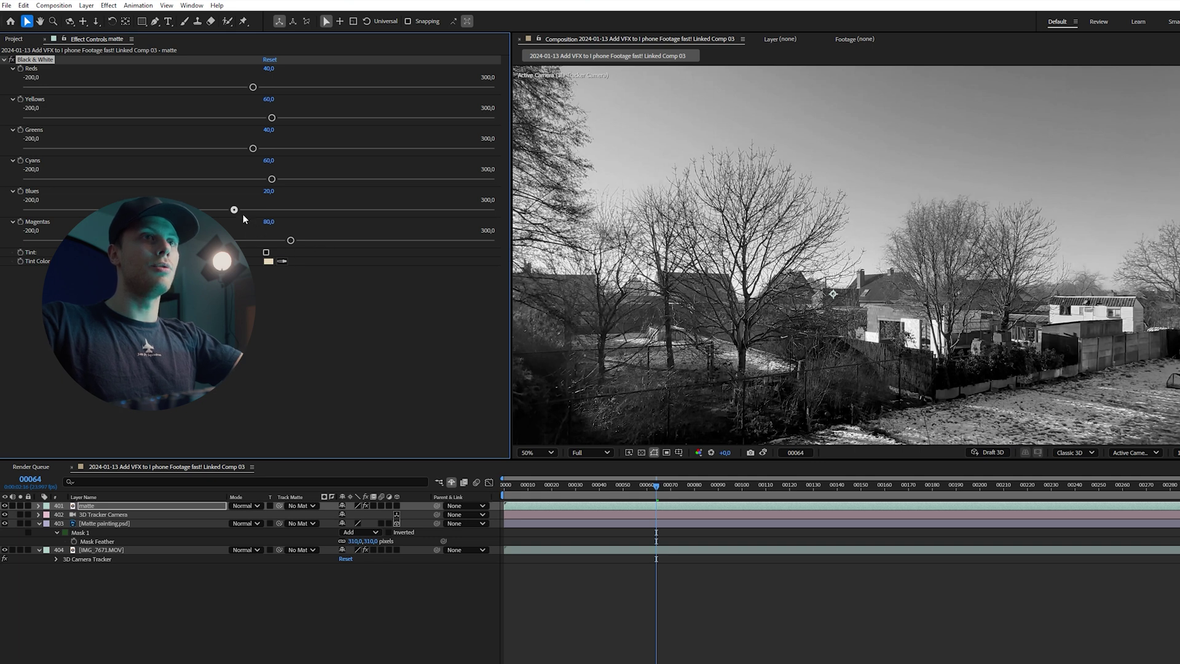
Raise Black & White Blues to about 184 and Cyans to 151.3 to whiten the sky.
left_click_drag(235, 210, 407, 213)
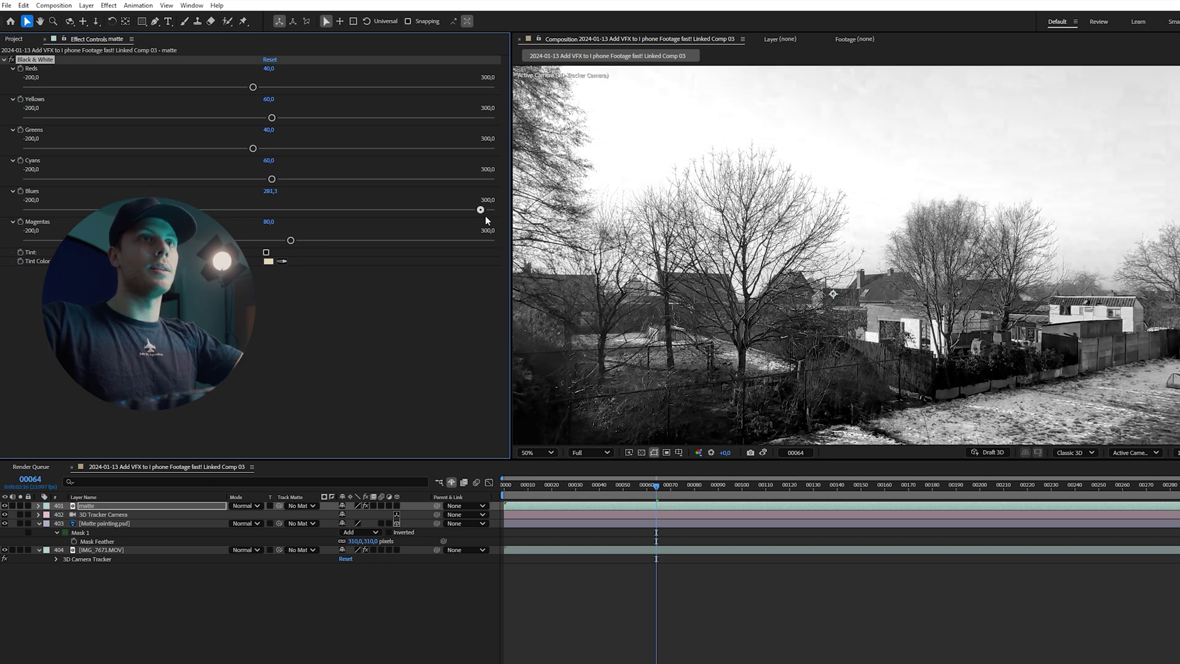
mouse_move(488, 220)
left_mouse_down()
mouse_move(464, 212)
mouse_move(488, 219)
left_mouse_up()
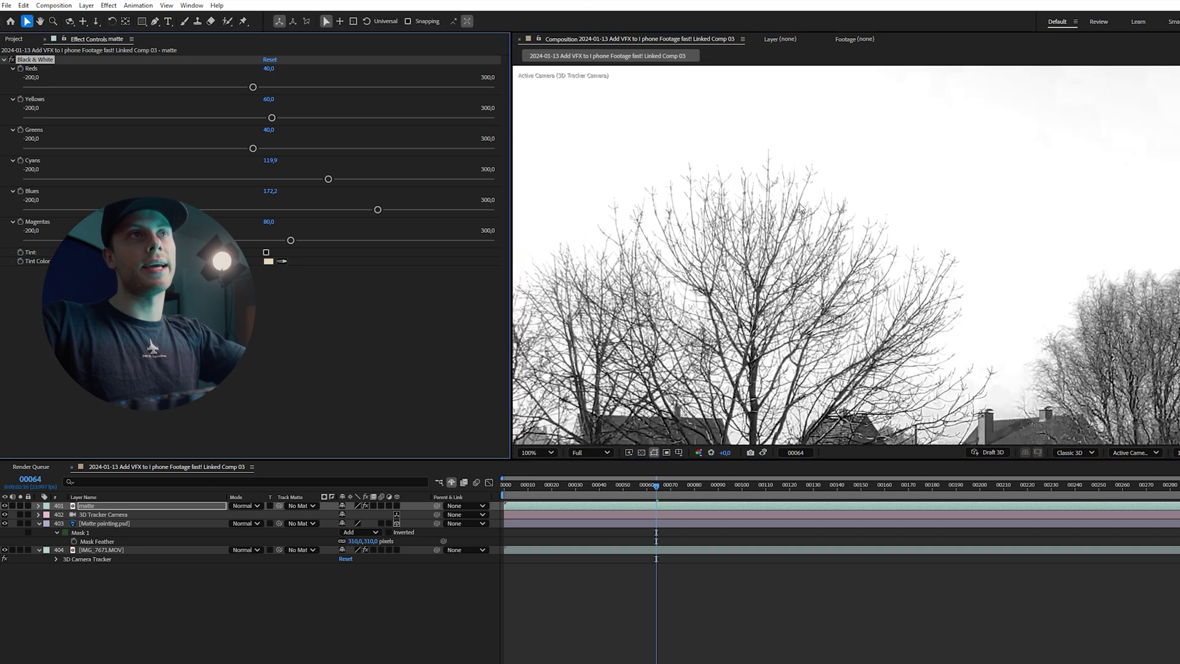
scroll(800, 209, "up", 2)
scroll(800, 209, "down", 2)
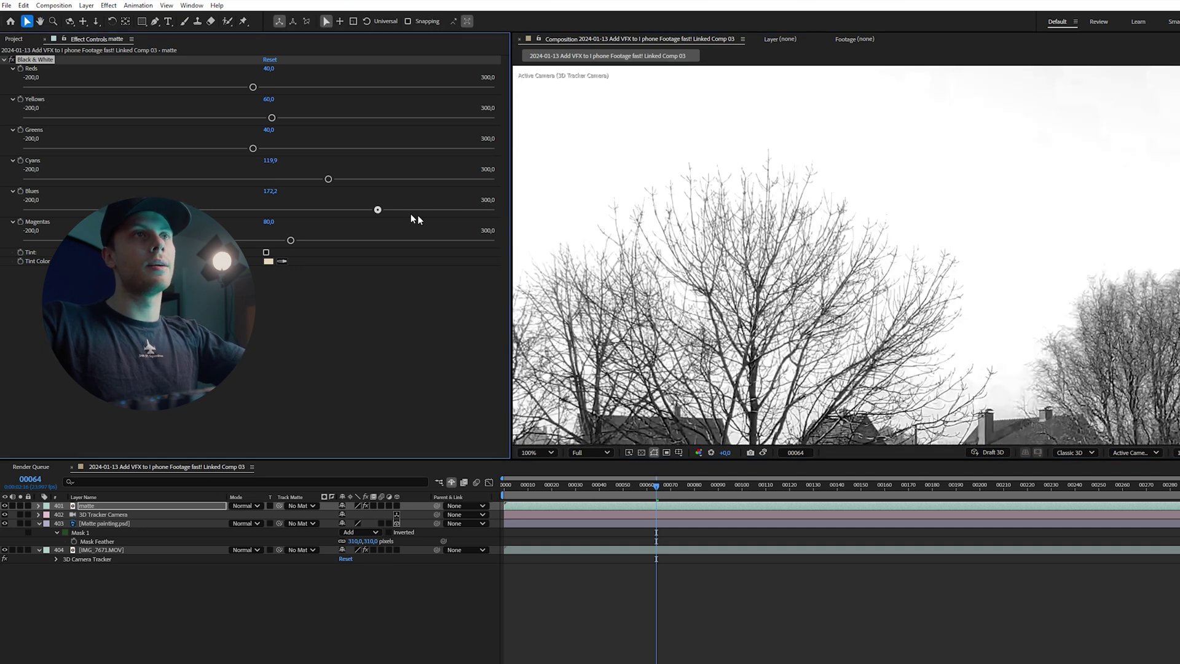
mouse_move(377, 210)
left_mouse_down()
mouse_move(422, 210)
mouse_move(387, 209)
left_mouse_up()
left_click_drag(328, 179, 357, 184)
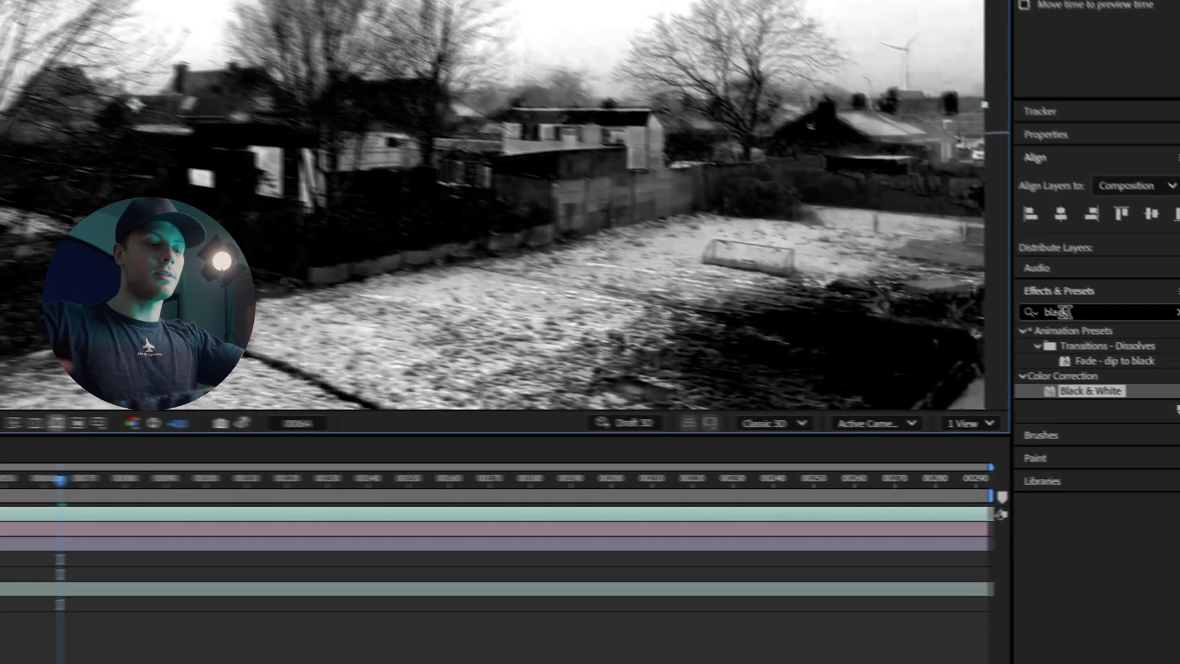
Apply Curves to the matte layer, moving the black point right and the white point left for stronger contrast.
double_click(1065, 312)
key("BackSpace")
type("curve")
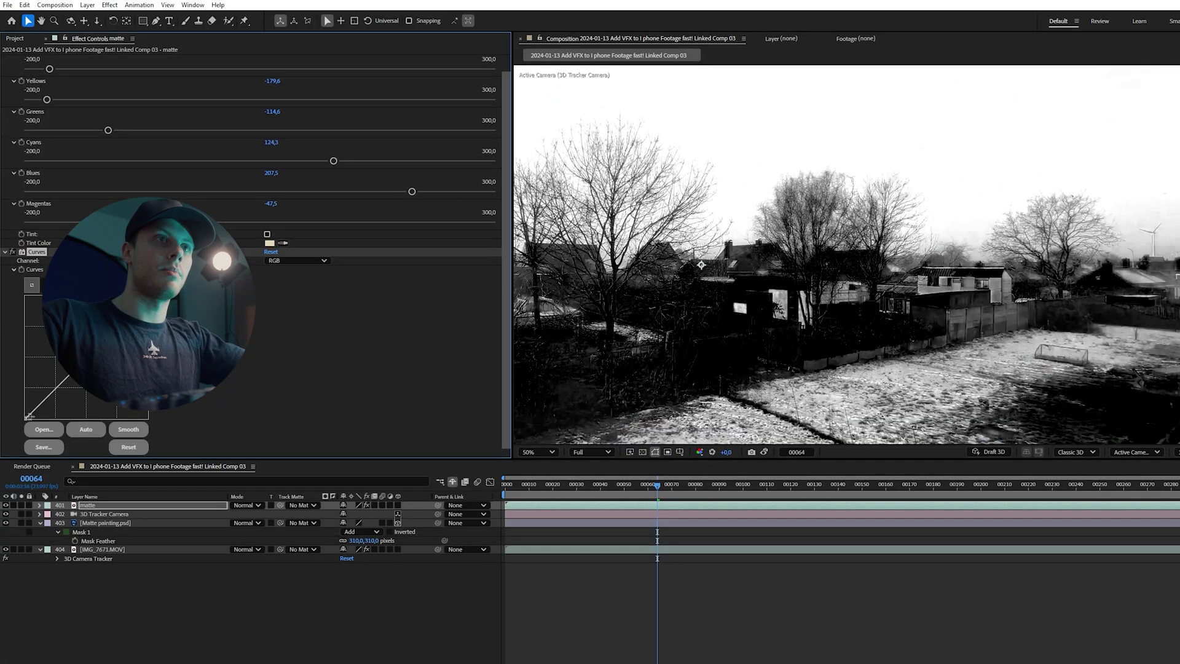
left_click_drag(27, 417, 43, 418)
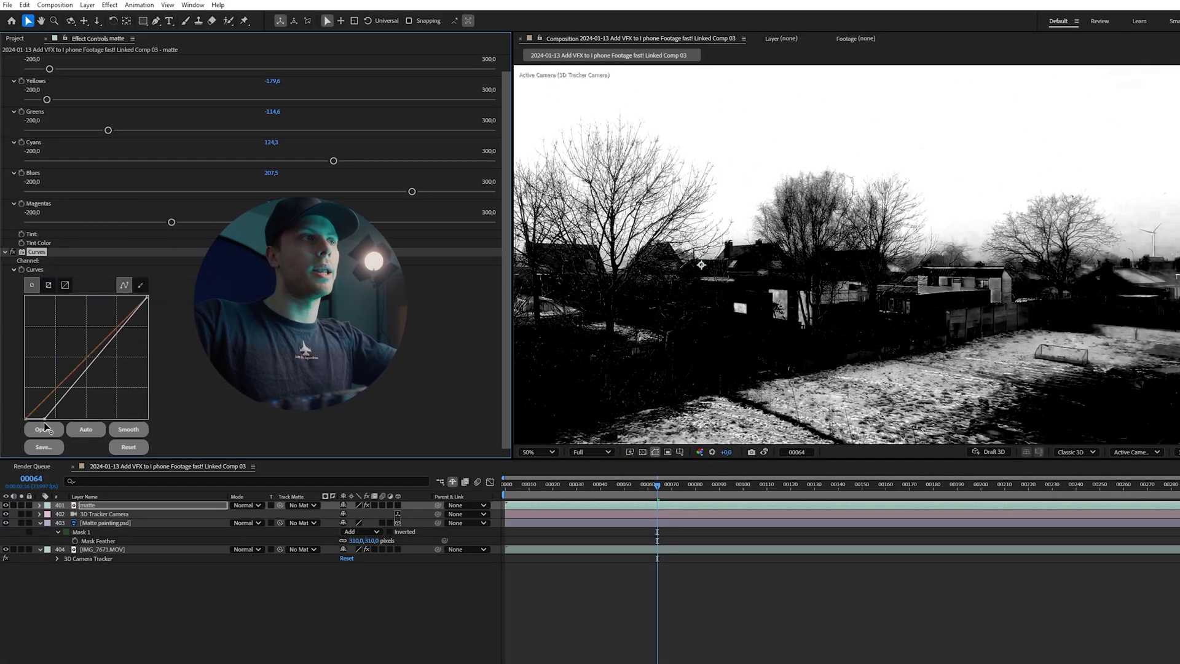
mouse_move(148, 296)
left_mouse_down()
mouse_move(126, 297)
mouse_move(132, 282)
left_mouse_up()
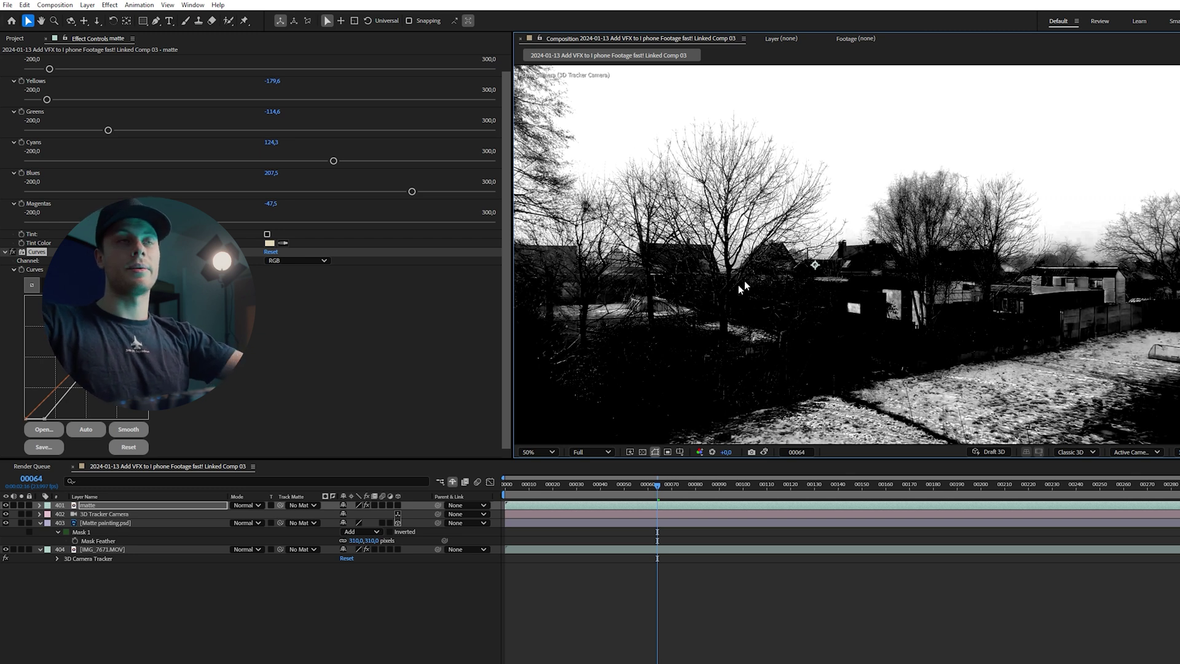
left_click(88, 558)
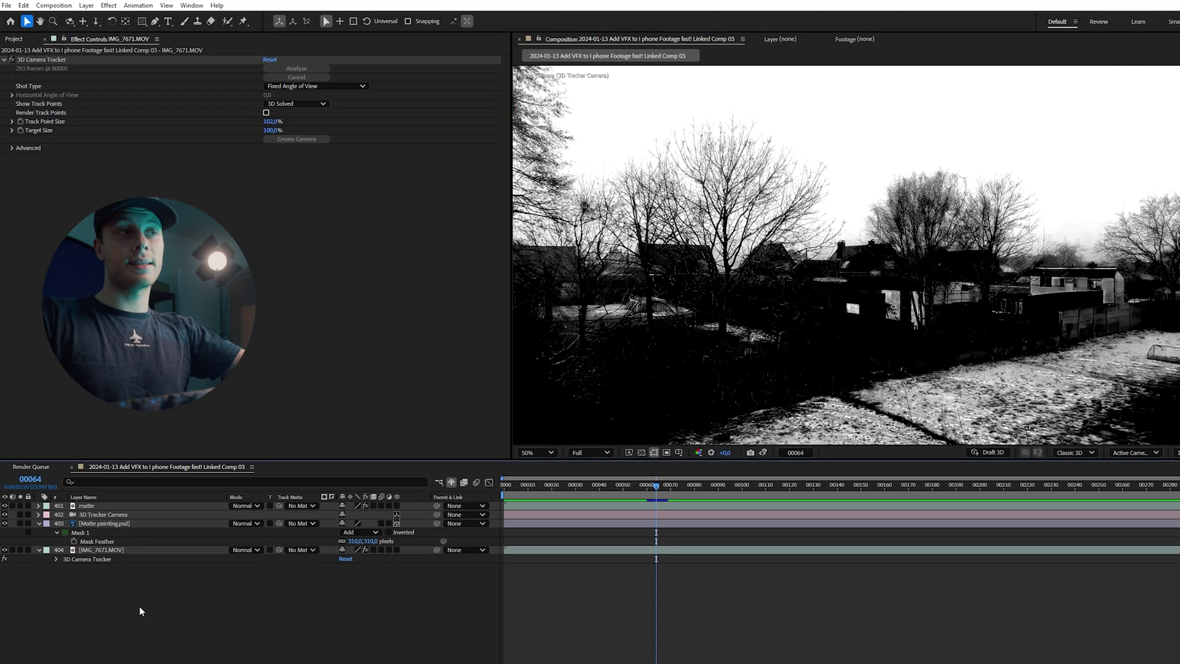
Duplicate IMG_7671.MOV to the top and give it an inverted Luma track matte from the matte layer.
left_click(105, 553)
key("ctrl+d")
left_click_drag(98, 550, 168, 510)
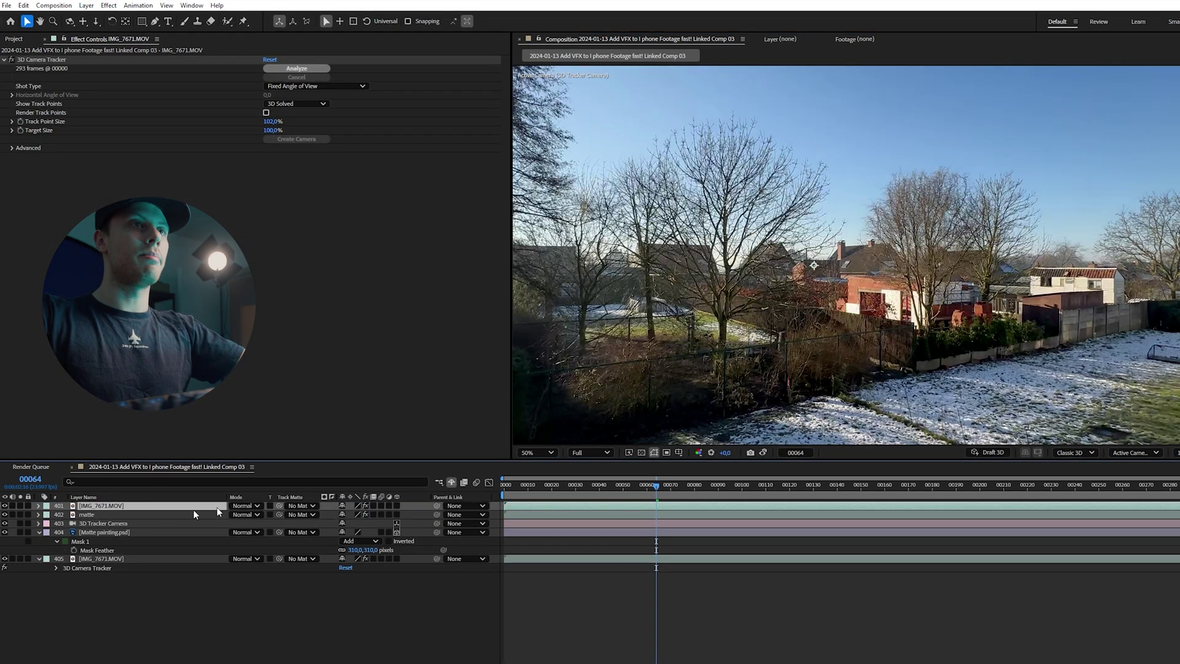
left_click_drag(279, 505, 95, 514)
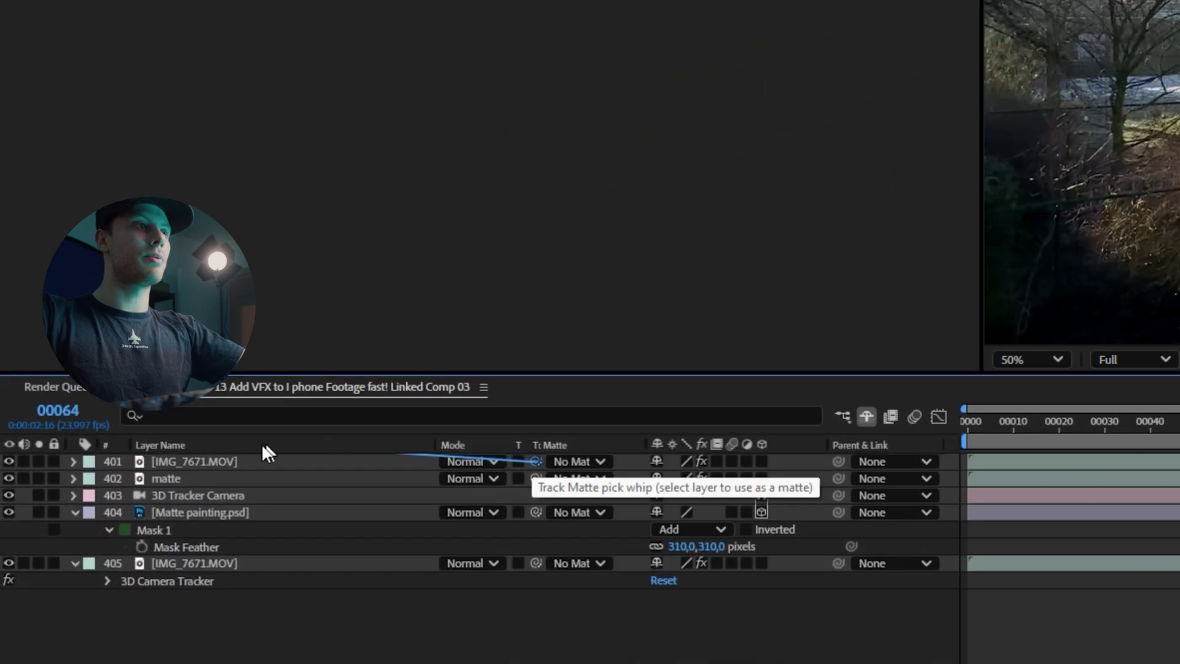
mouse_move(182, 478)
left_mouse_down()
mouse_move(167, 478)
mouse_move(183, 480)
left_mouse_up()
left_click(622, 461)
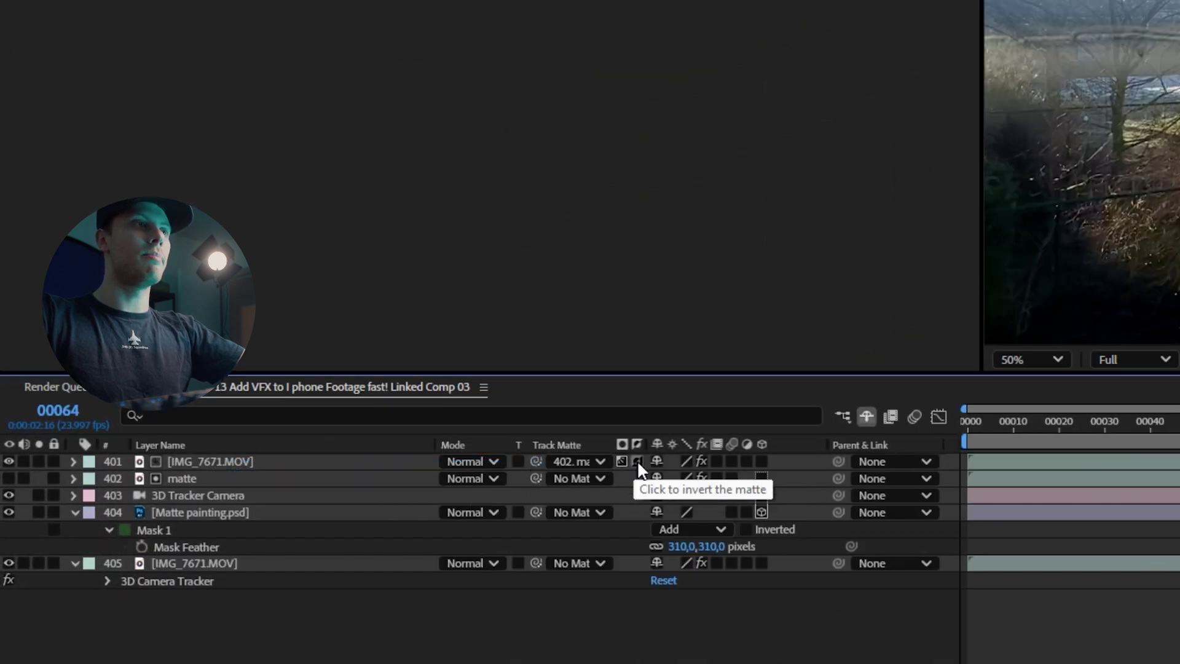
left_click(636, 461)
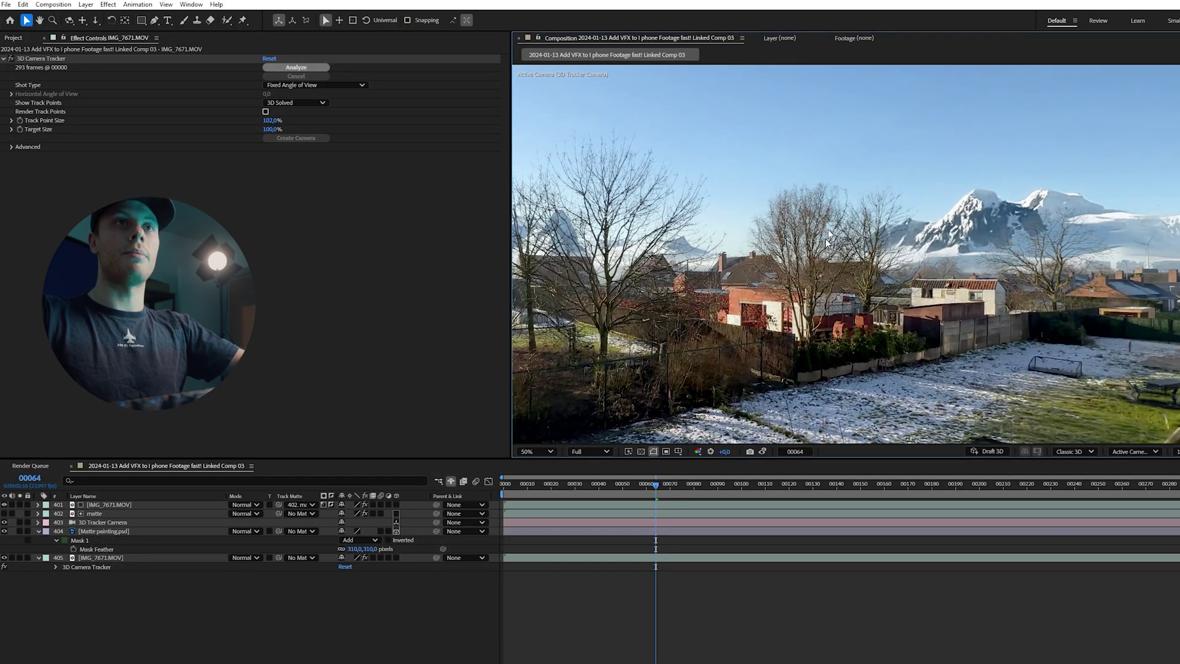
scroll(940, 256, "up", 2)
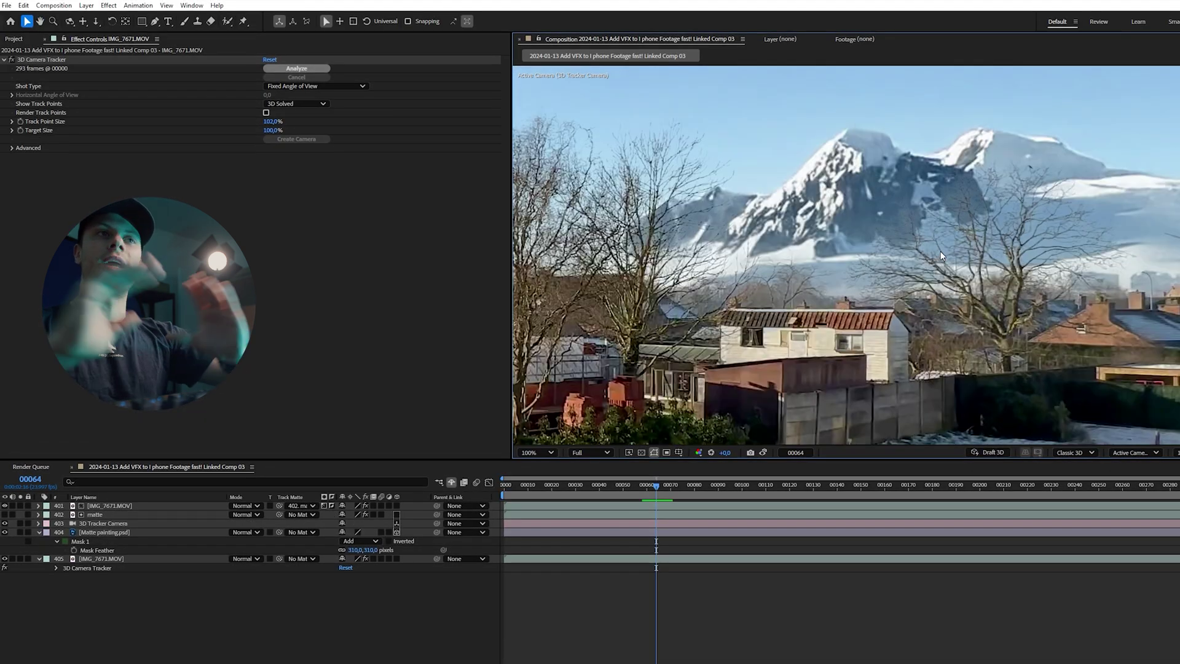
Draw a rectangular mask across the Matte painting.psd layer.
scroll(939, 251, "down", 4)
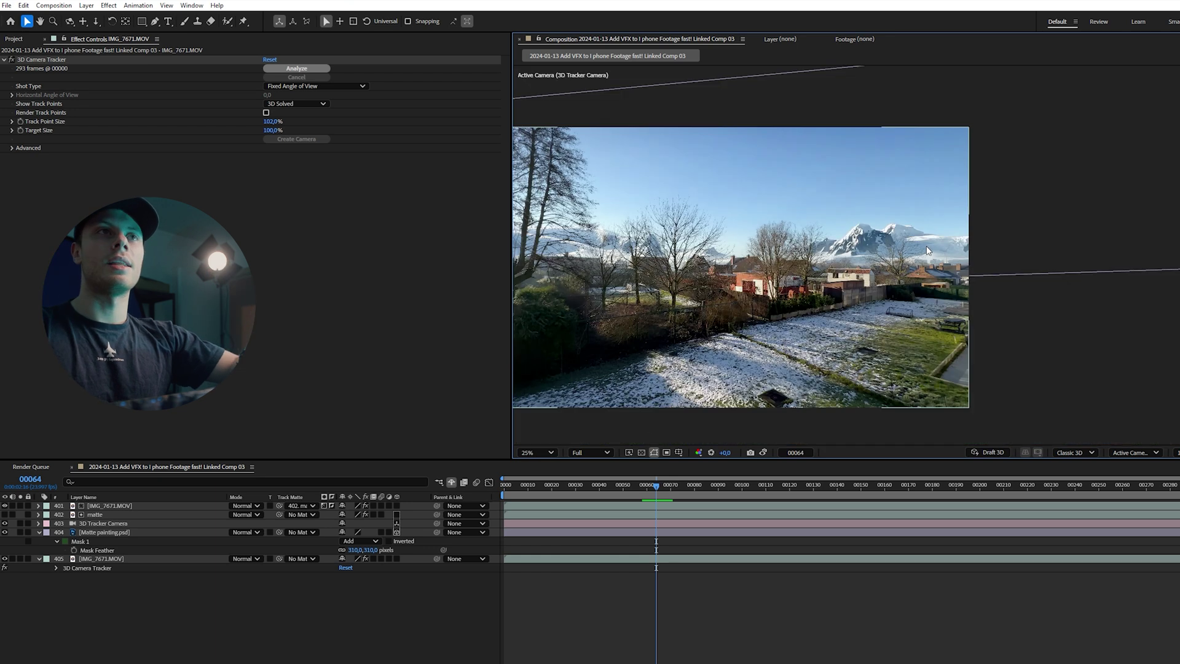
left_click(91, 531)
scroll(905, 229, "up", 2)
left_click_drag(762, 246, 848, 276)
scroll(796, 218, "down", 2)
key("s")
key("q")
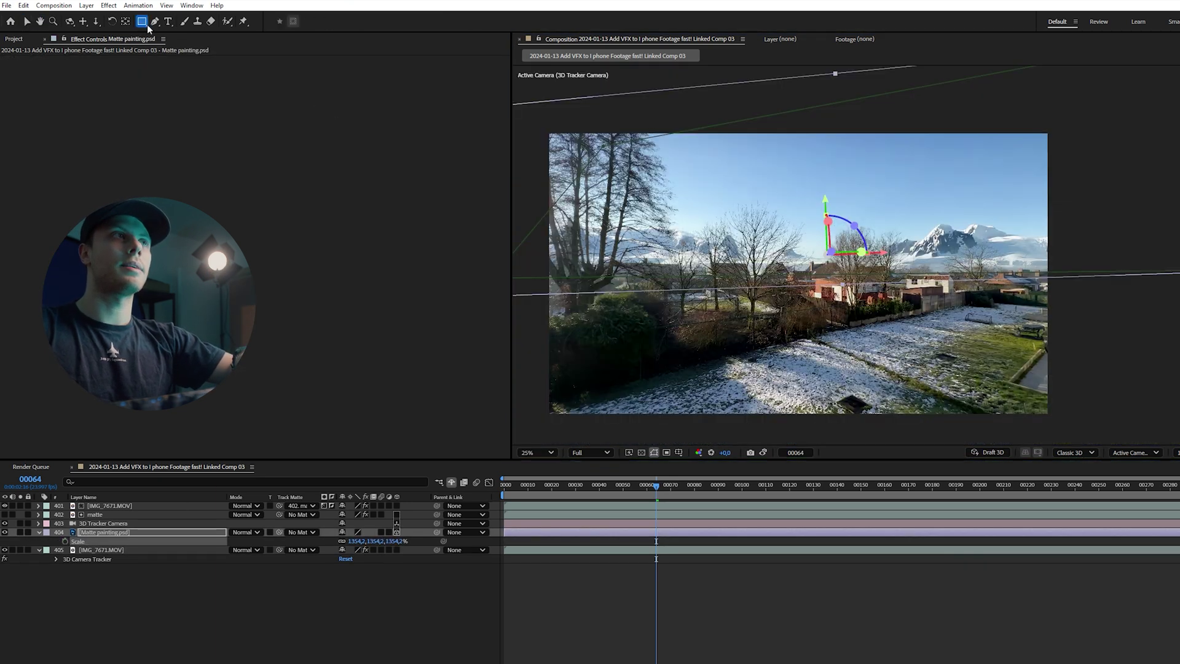
scroll(719, 281, "down", 2)
mouse_move(671, 249)
left_mouse_down()
mouse_move(711, 288)
mouse_move(1049, 322)
mouse_move(1036, 324)
left_mouse_up()
key("v")
key("period")
key("period")
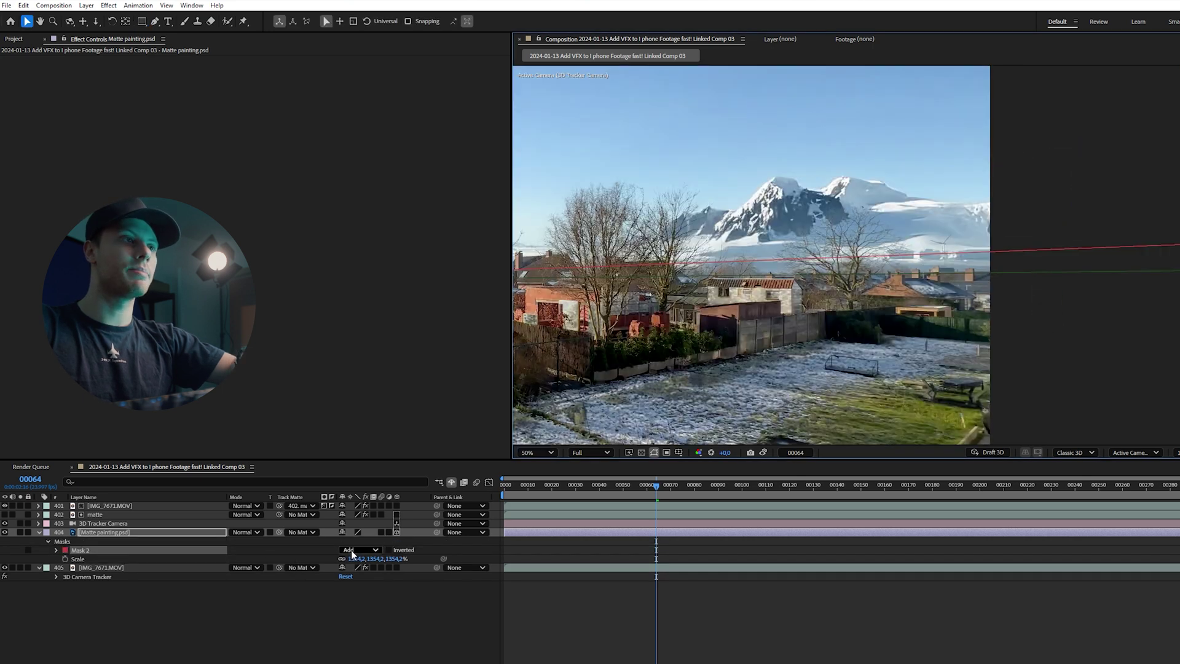
Set Mask 2 to Subtract and feather it to 134 pixels.
left_click(351, 550)
left_click(372, 584)
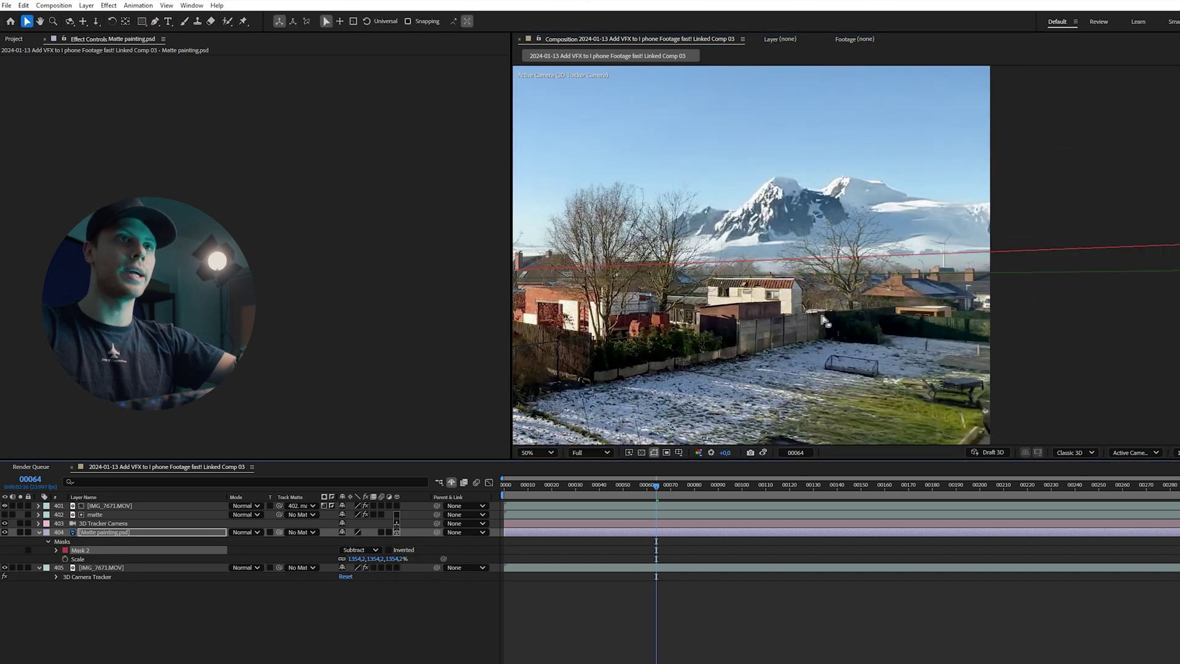
scroll(822, 320, "down", 1)
scroll(767, 308, "up", 1)
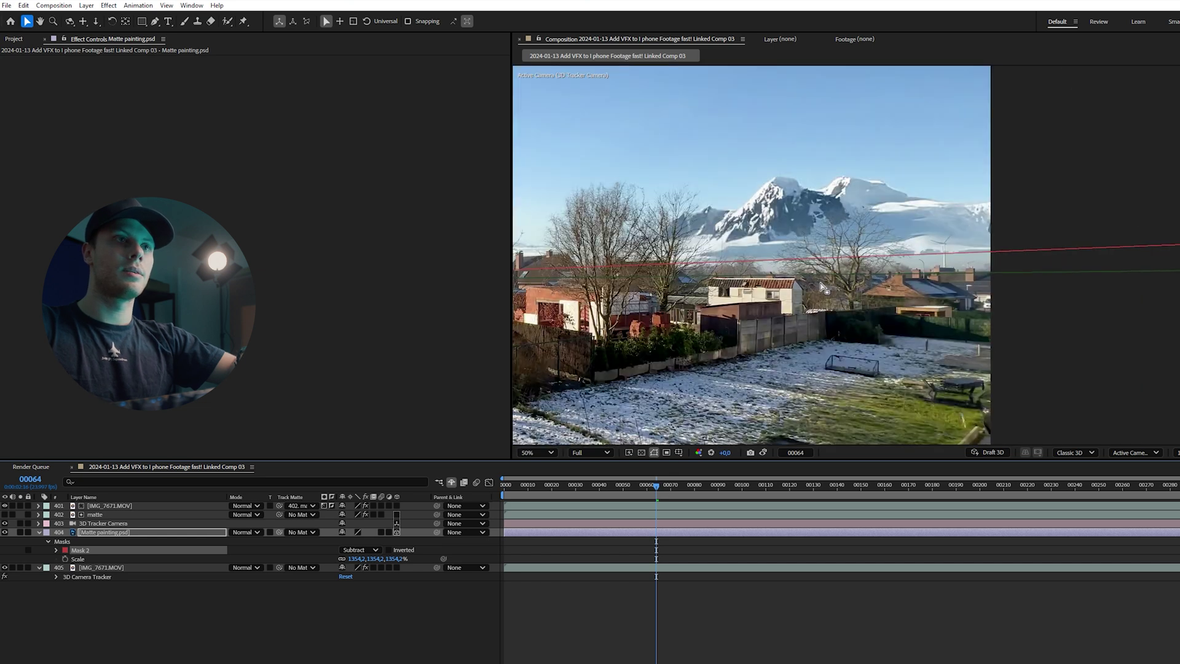
key("f")
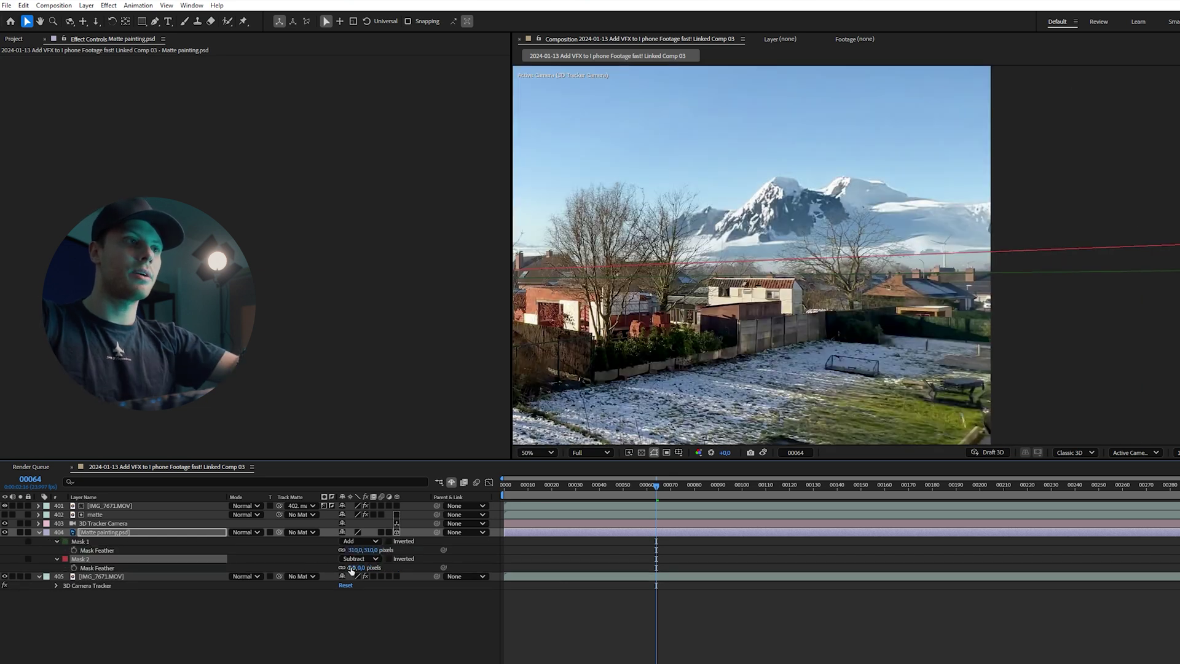
left_click_drag(352, 567, 460, 560)
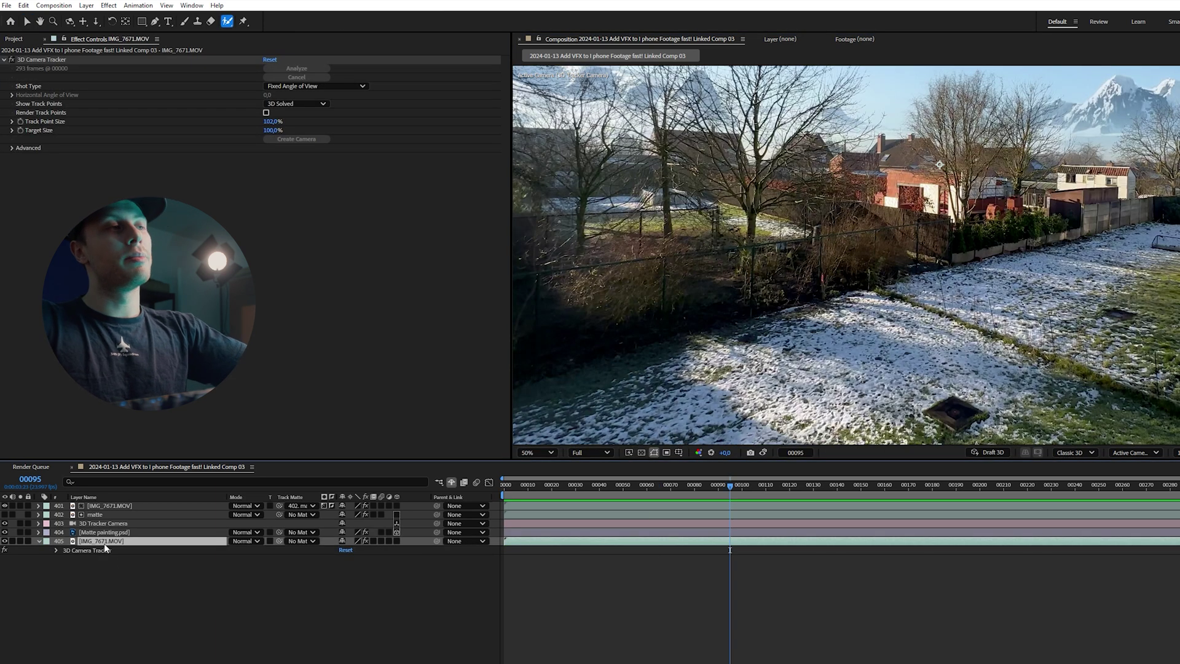
Put a copy of the footage on top, apply Black & White, and rename it 'snow'.
left_click(99, 542)
left_click_drag(97, 546, 97, 503)
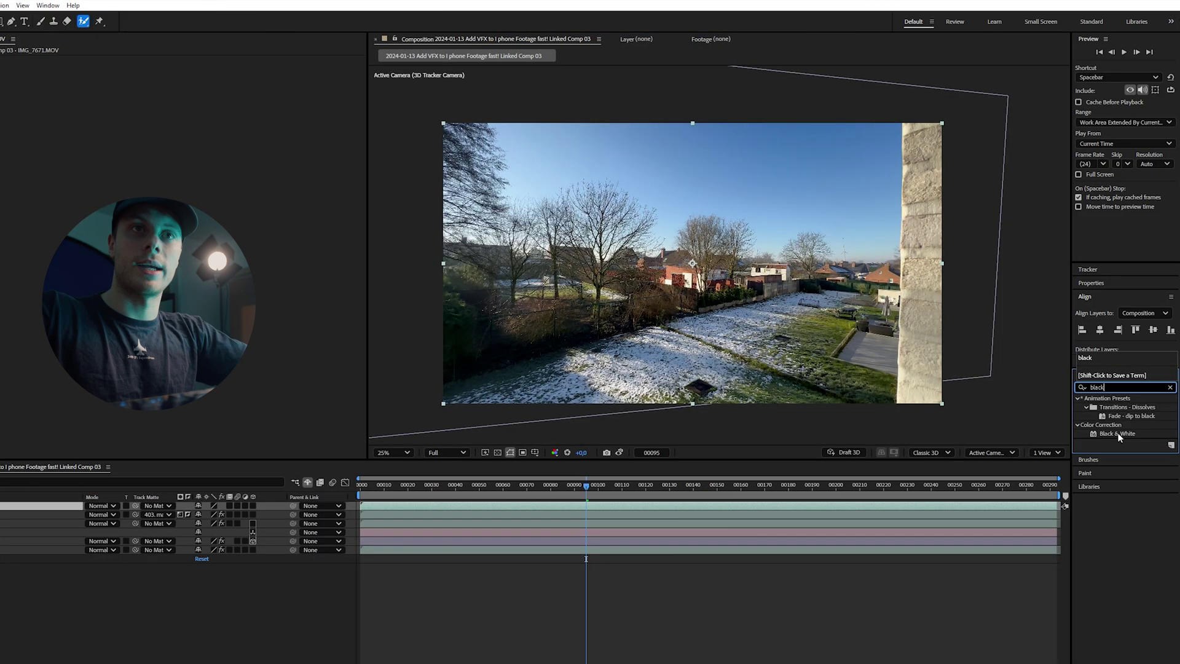
left_click_drag(1117, 433, 589, 509)
right_click(92, 505)
left_click(154, 488)
type("s")
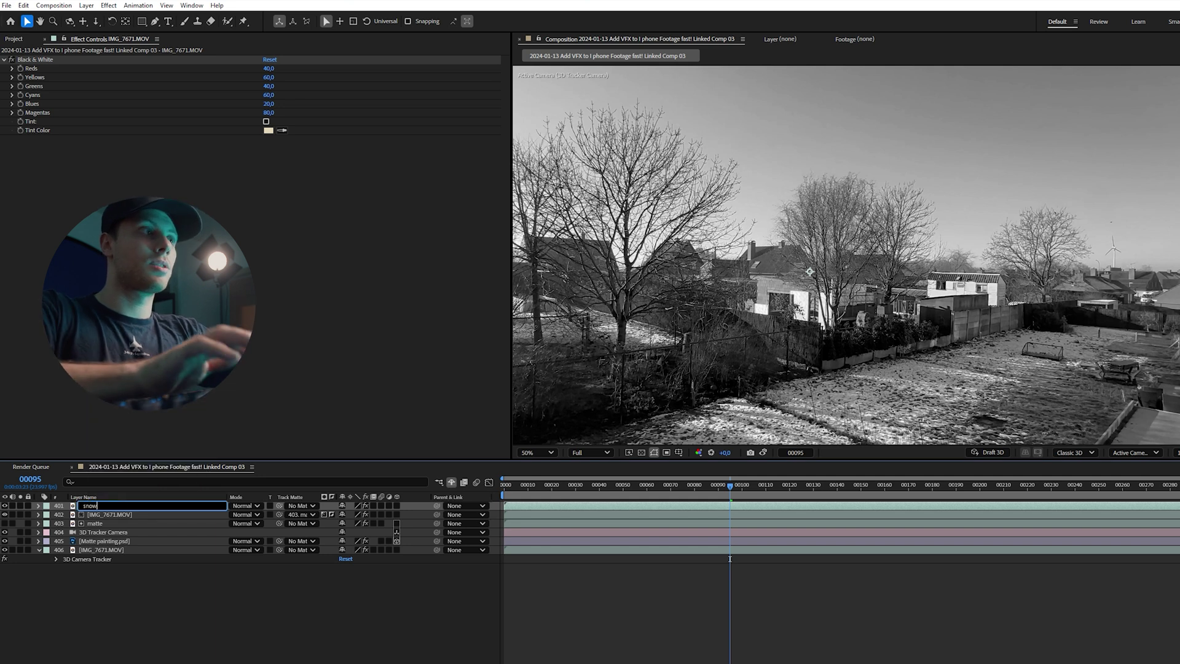
type("now")
key("Return")
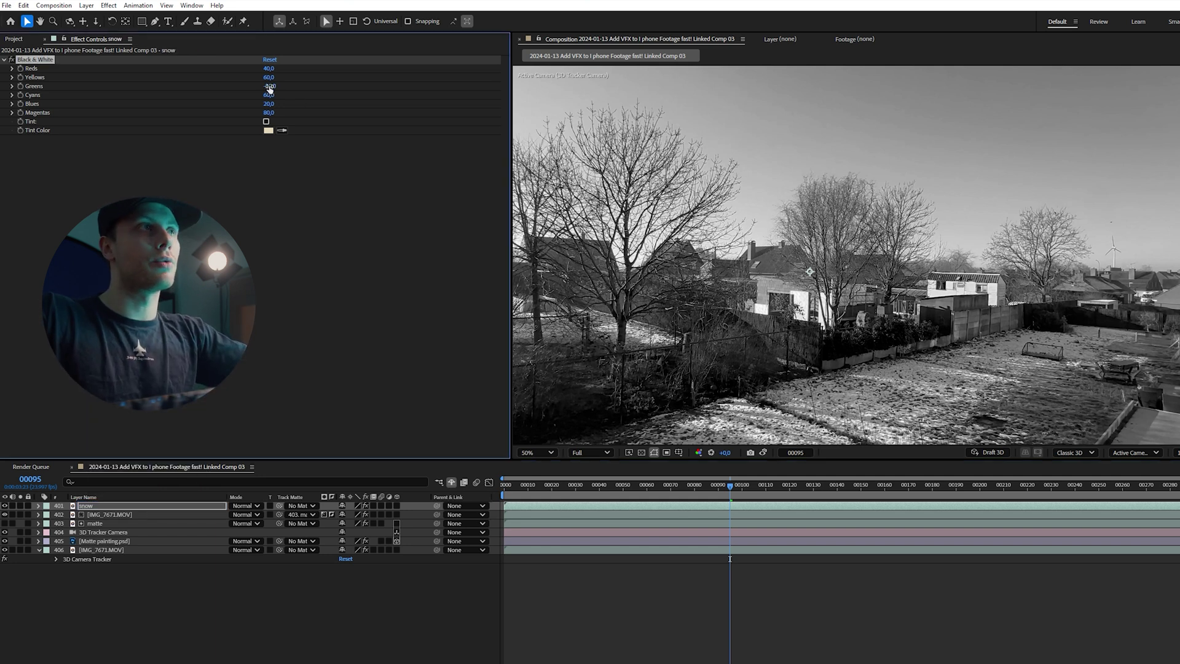
Raise Black & White Greens to 300 and increase Blues and Yellows.
left_click_drag(371, 88, 503, 89)
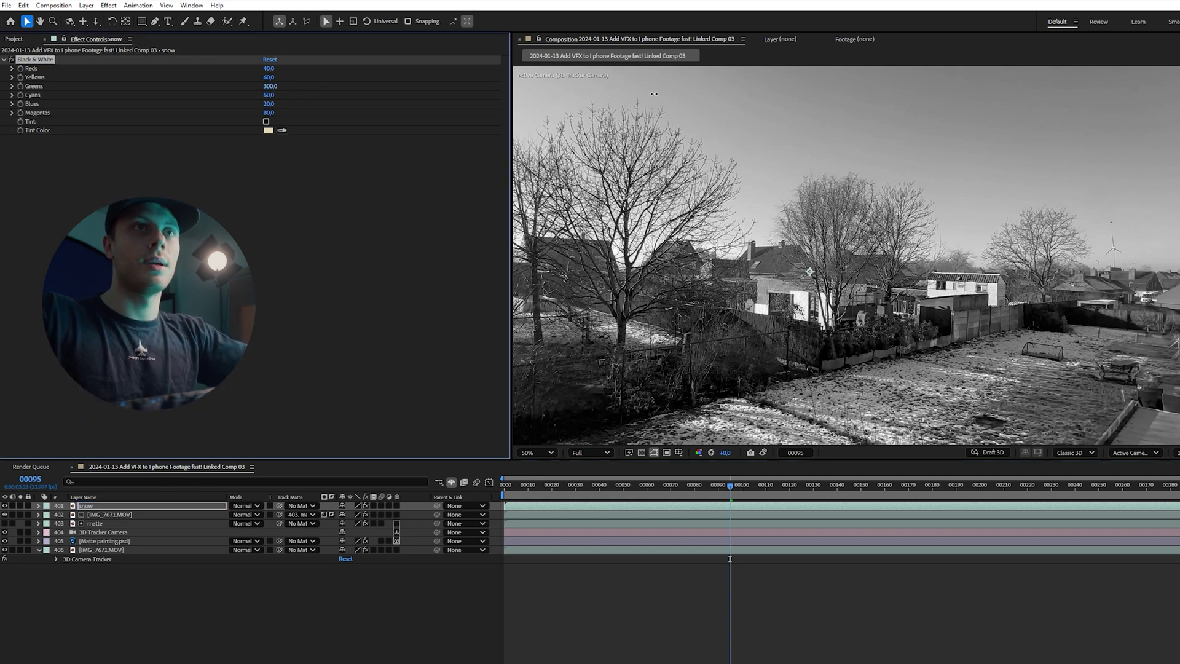
left_click_drag(269, 103, 311, 112)
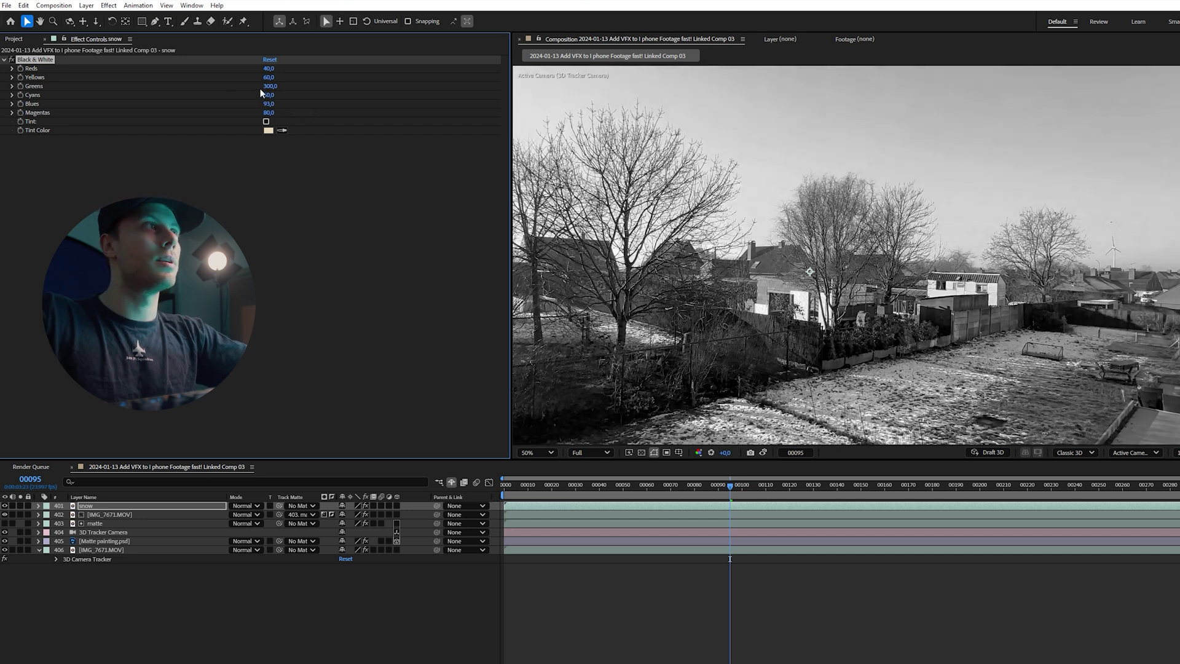
left_click_drag(269, 77, 323, 76)
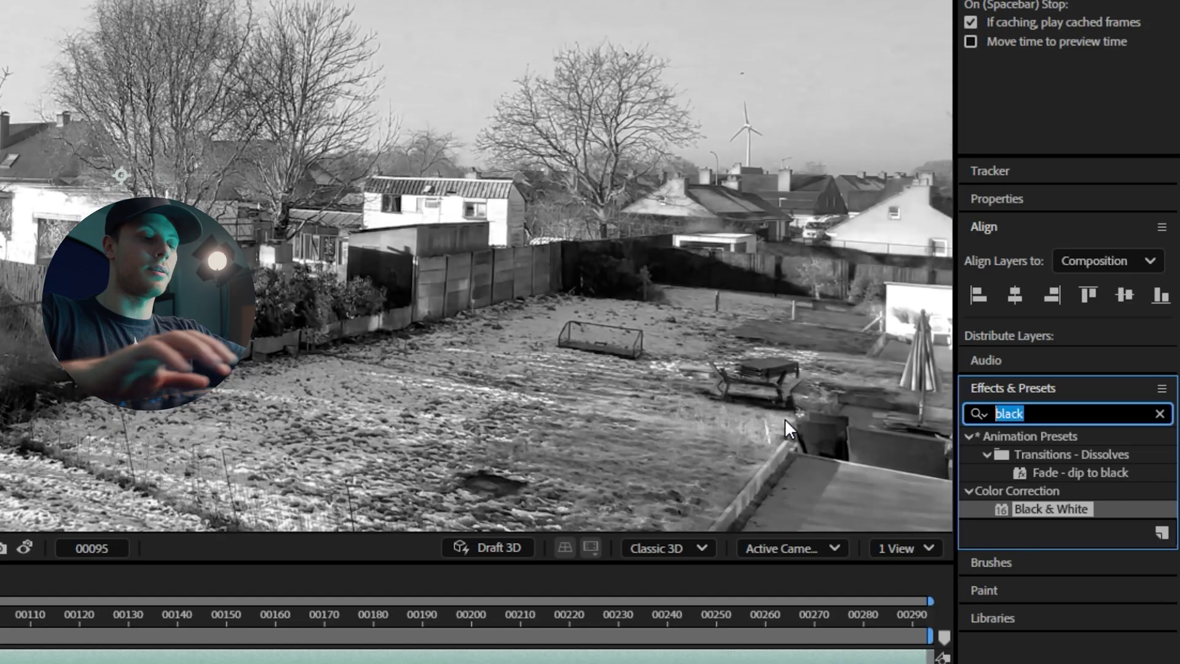
Add Curves to the snow layer to tone it down and set its blend mode to Lighten.
type("curve")
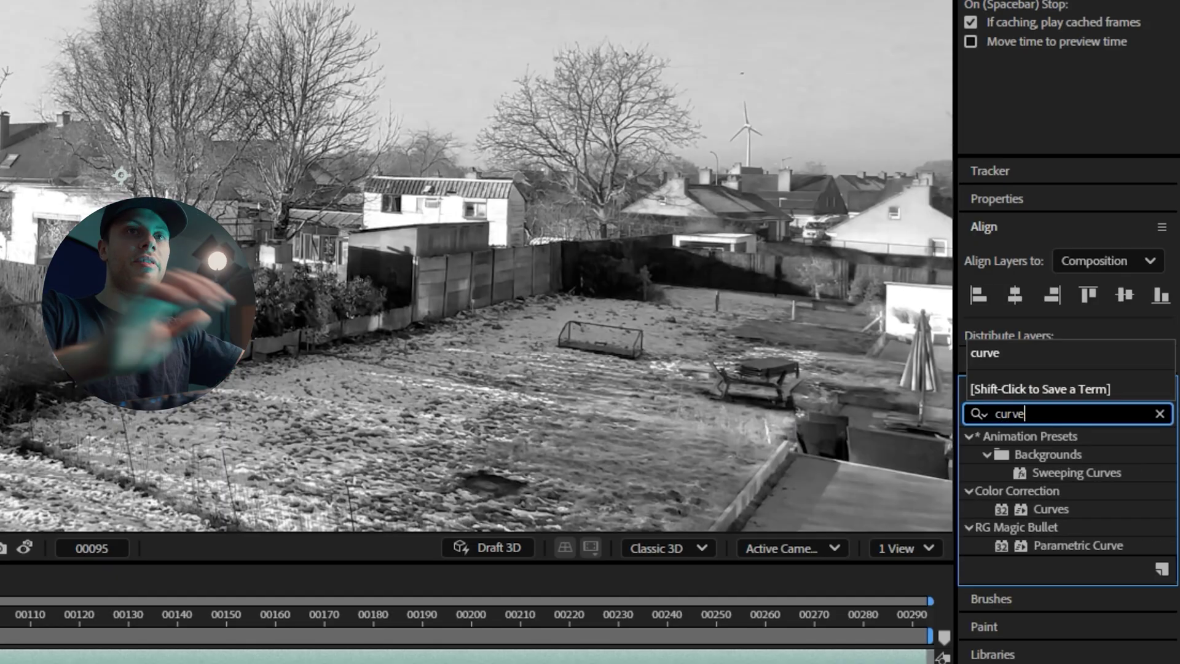
double_click(1054, 509)
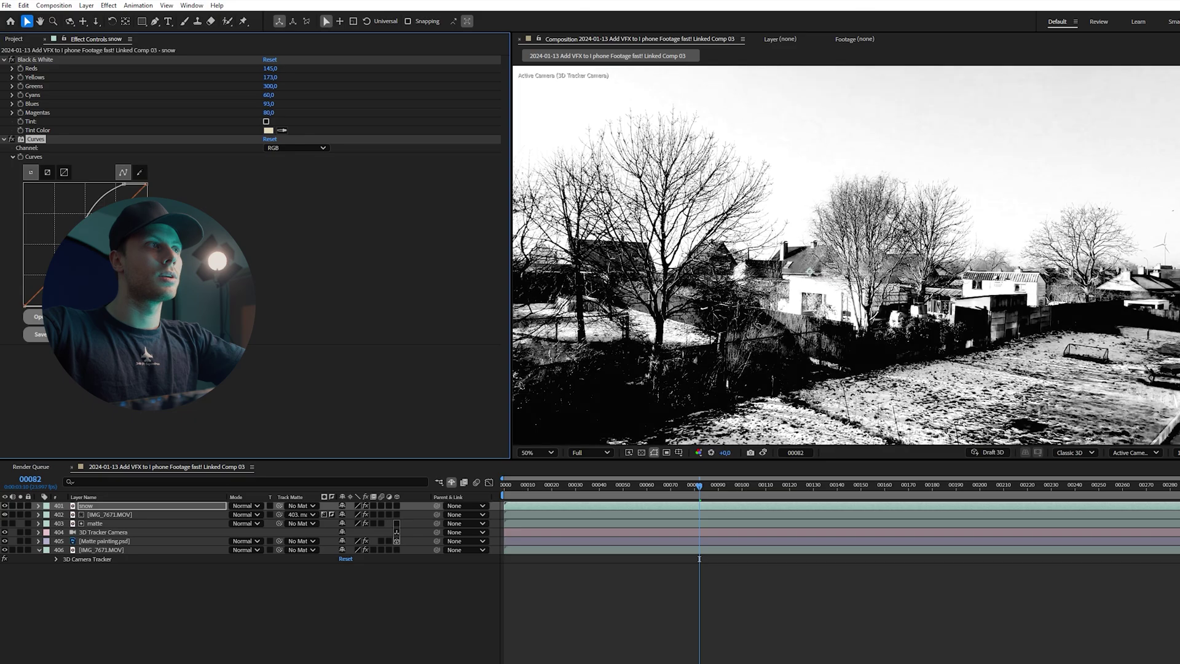
left_click_drag(99, 209, 105, 199)
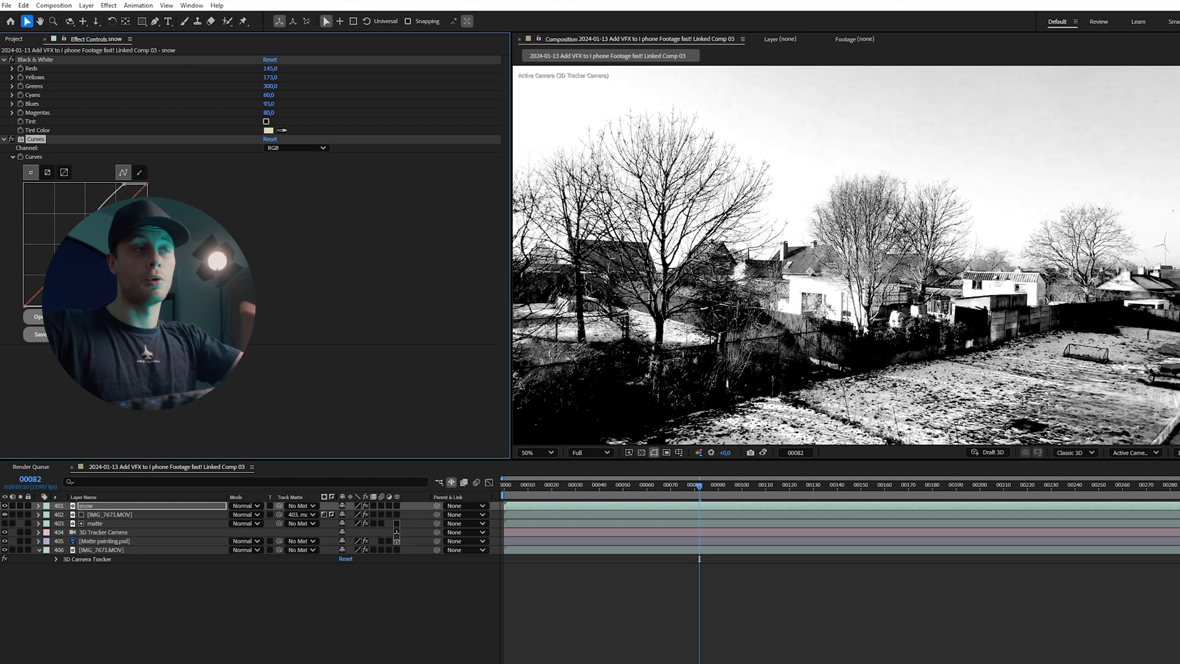
left_click(246, 506)
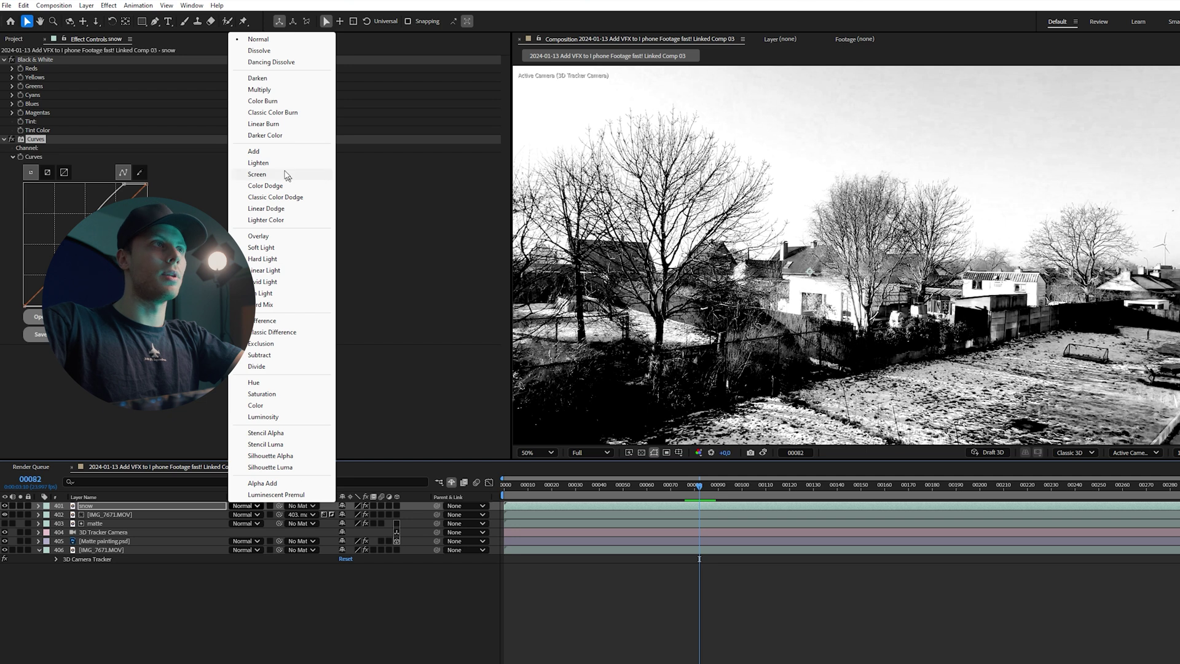
left_click(283, 163)
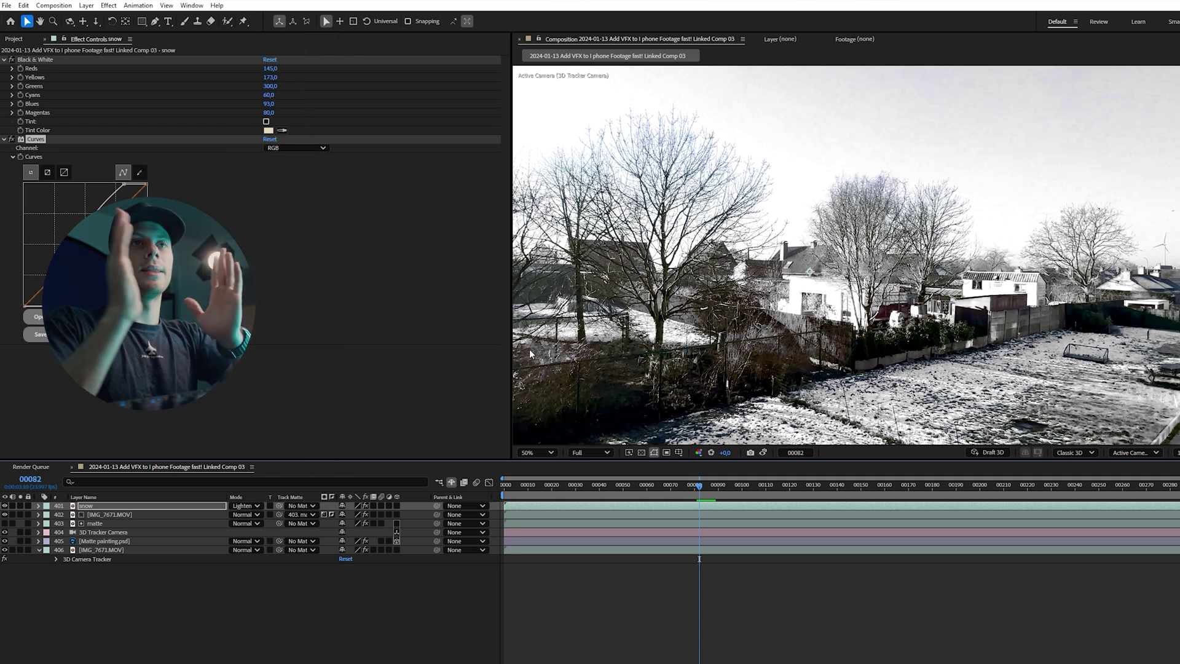
Give the snow layer an inverted Luma track matte from the matte layer.
left_click_drag(279, 505, 99, 523)
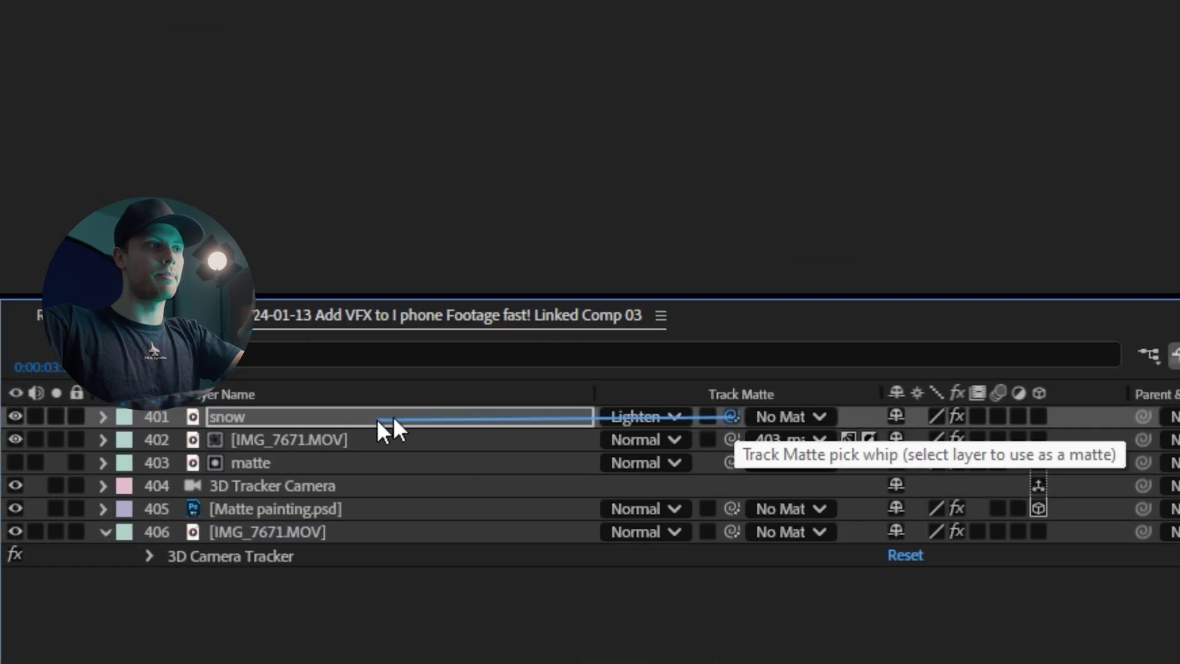
left_click_drag(261, 462, 260, 462)
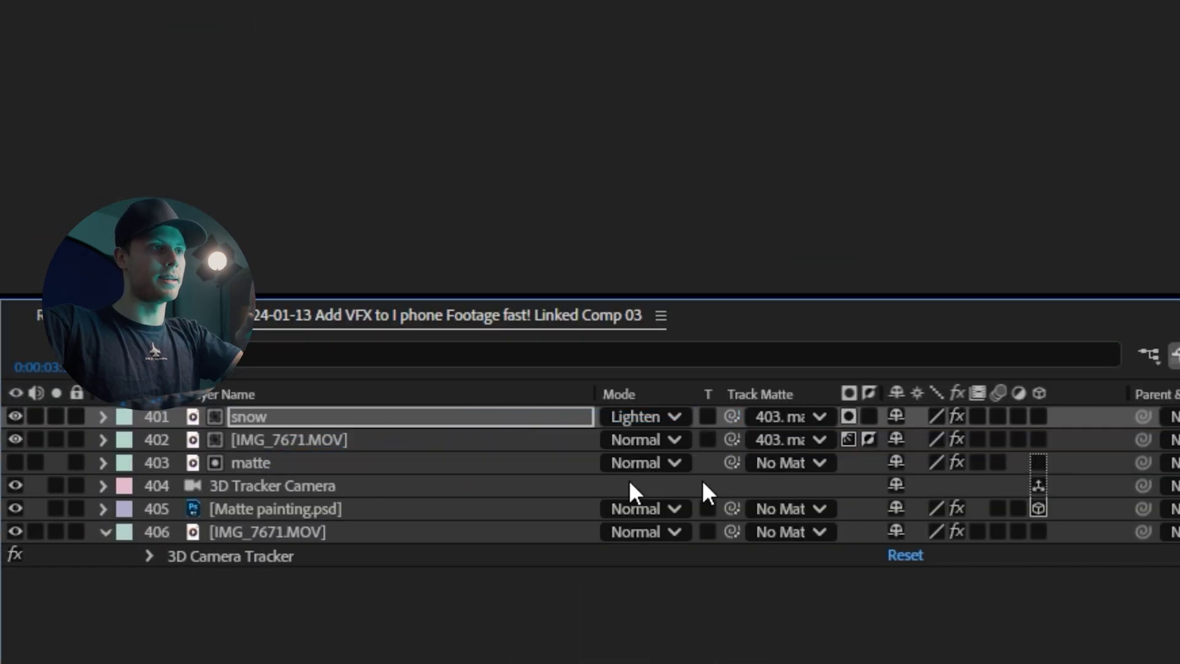
left_click(848, 414)
left_click(869, 416)
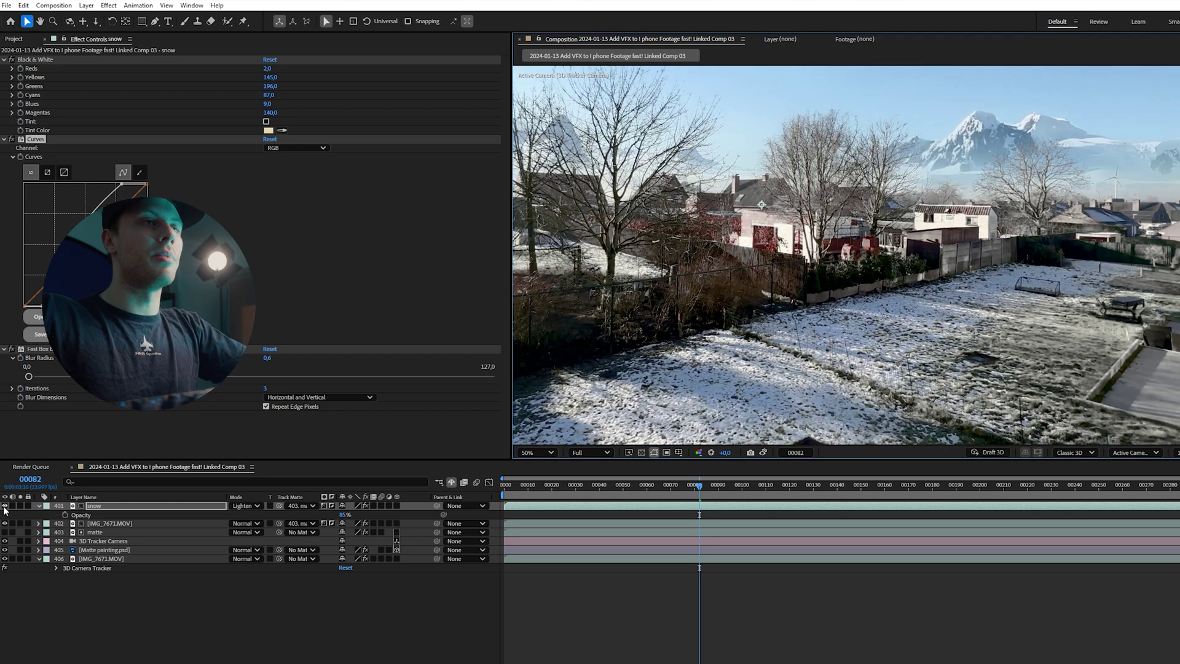
Toggle the snow layer's visibility to compare the shot with and without it.
left_click(5, 505)
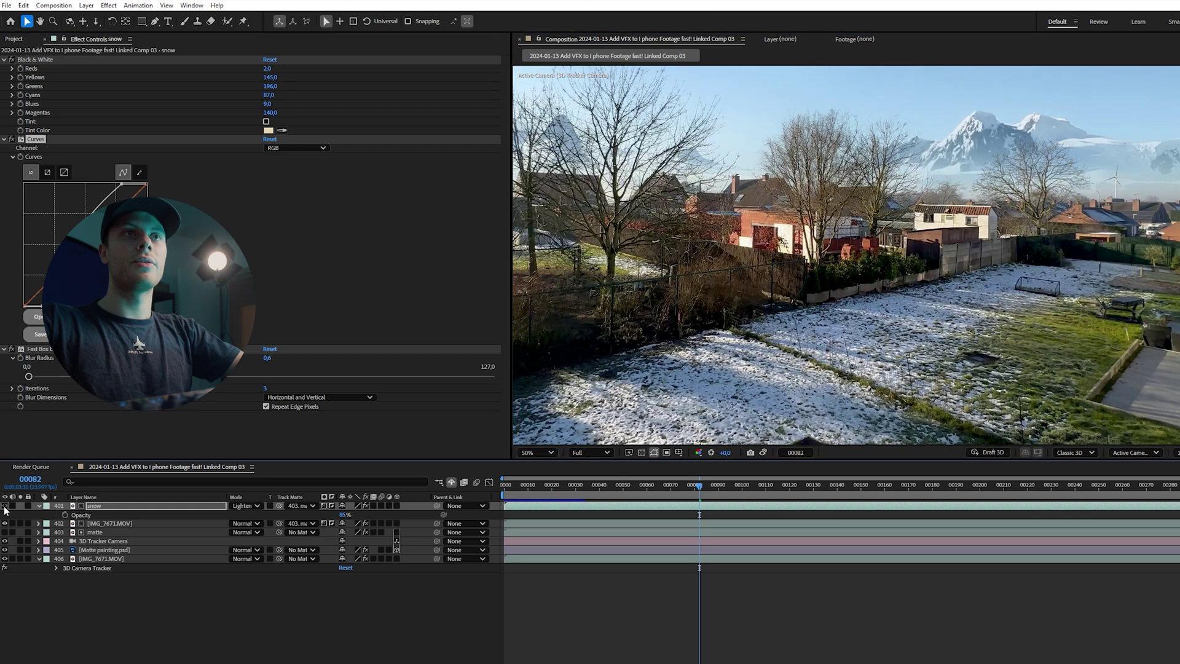
scroll(897, 280, "down", 2)
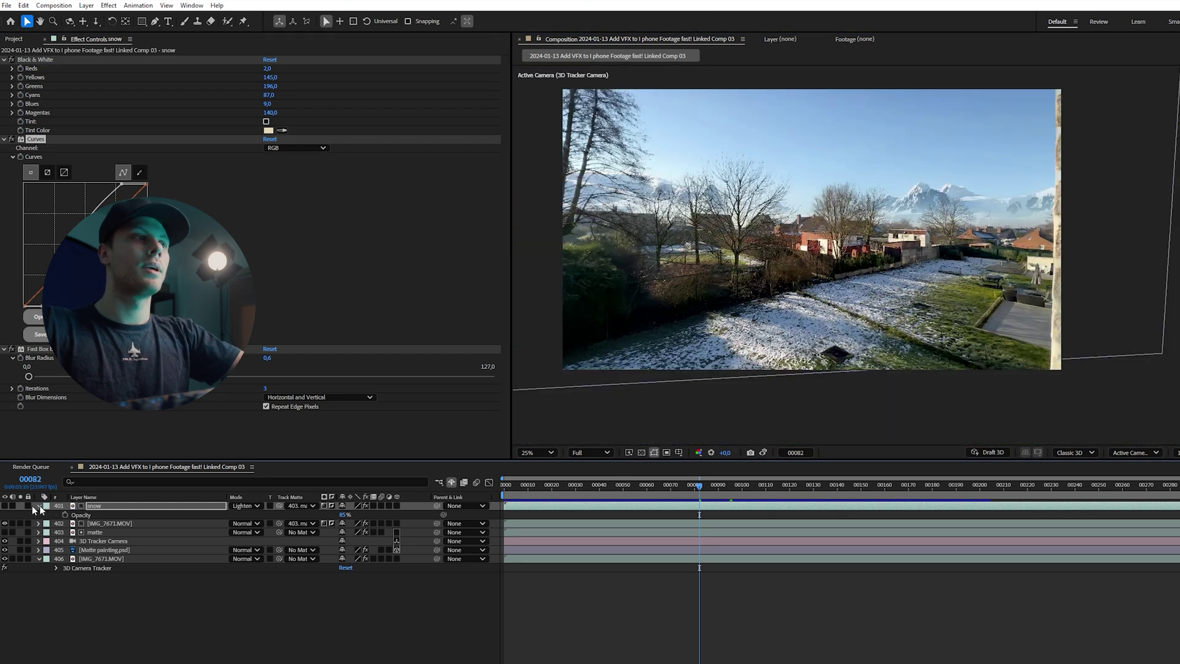
left_click(5, 506)
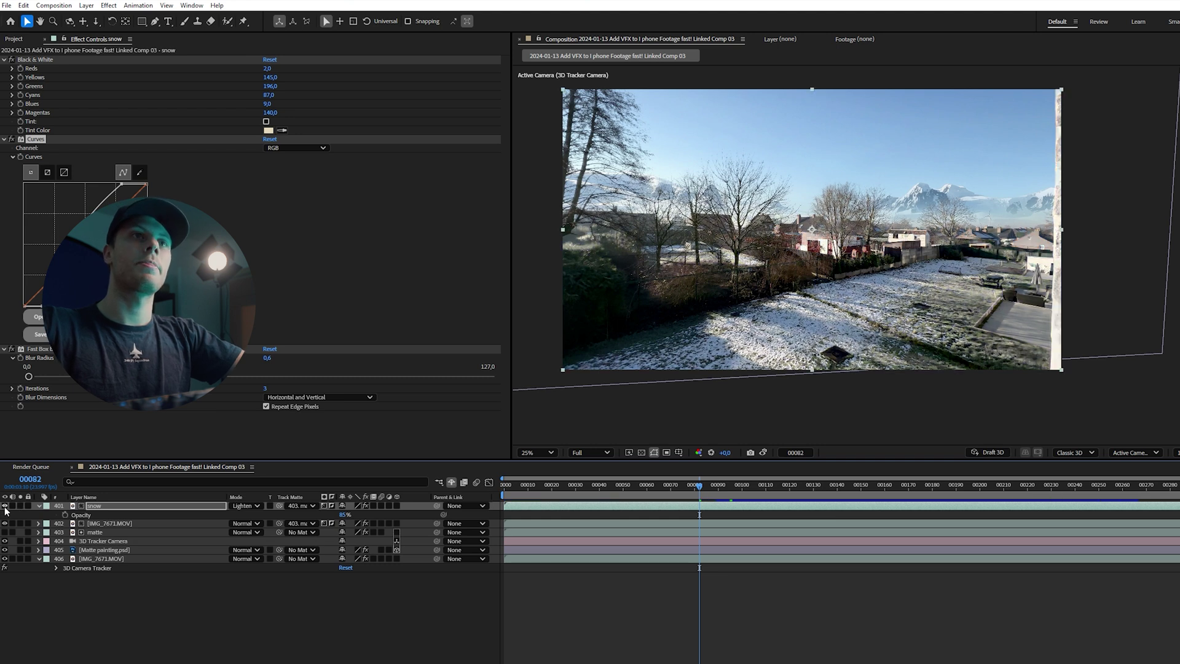
left_click(5, 506)
Solo the matted backyard footage and dip Lumetri's Hue vs Sat curve to desaturate reddish-orange tones.
left_click(20, 524)
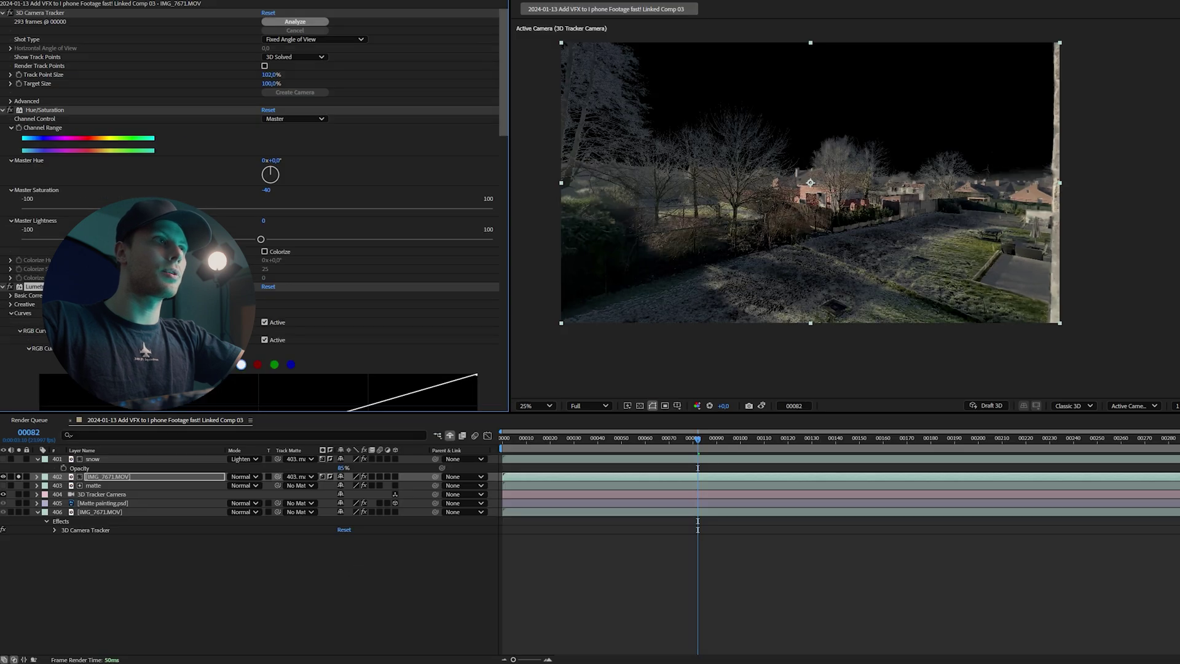
left_click_drag(500, 123, 506, 274)
scroll(978, 152, "up", 2)
left_click_drag(716, 237, 796, 257)
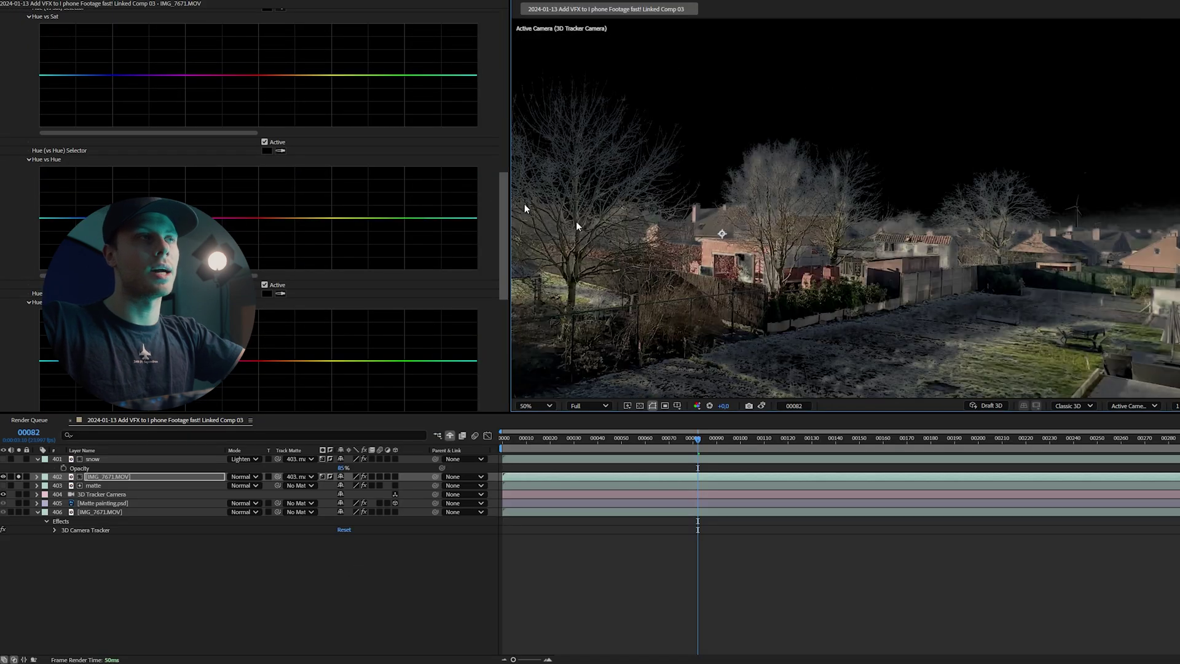
scroll(505, 211, "up", 3)
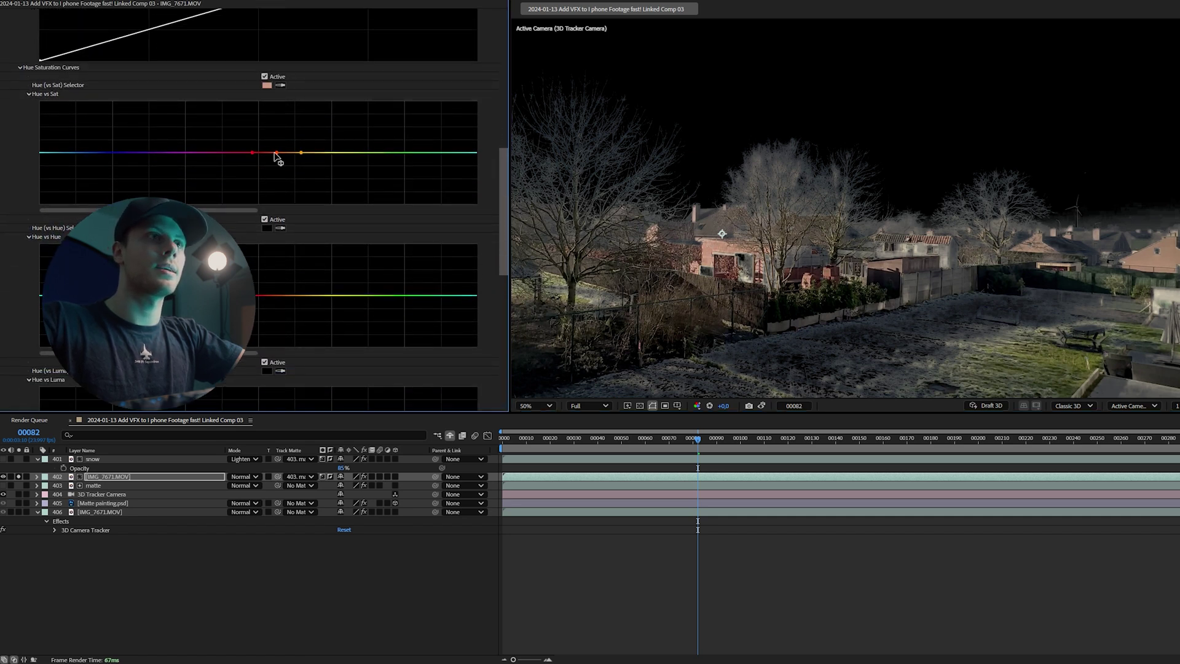
left_click_drag(276, 153, 275, 188)
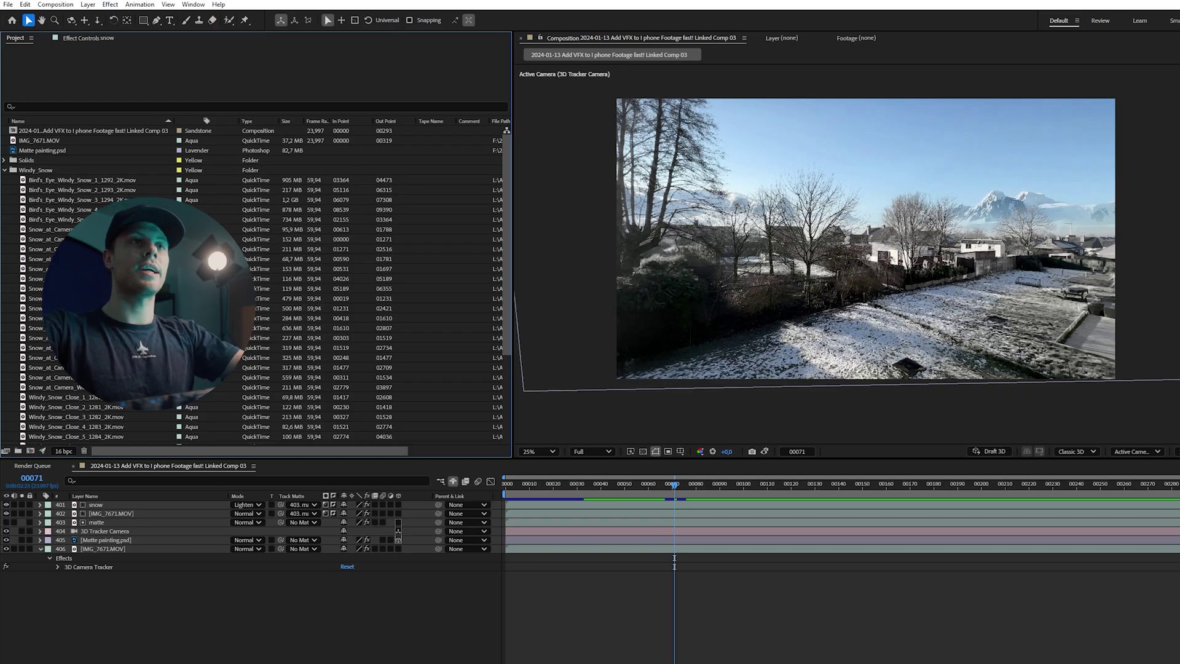
Preview and add Windy_Snow_Close_1_1280_2K.mov and the two Windy_Snow_Wide clips to the comp.
mouse_move(675, 485)
left_mouse_down()
mouse_move(854, 482)
mouse_move(669, 481)
left_mouse_up()
scroll(77, 403, "down", 4)
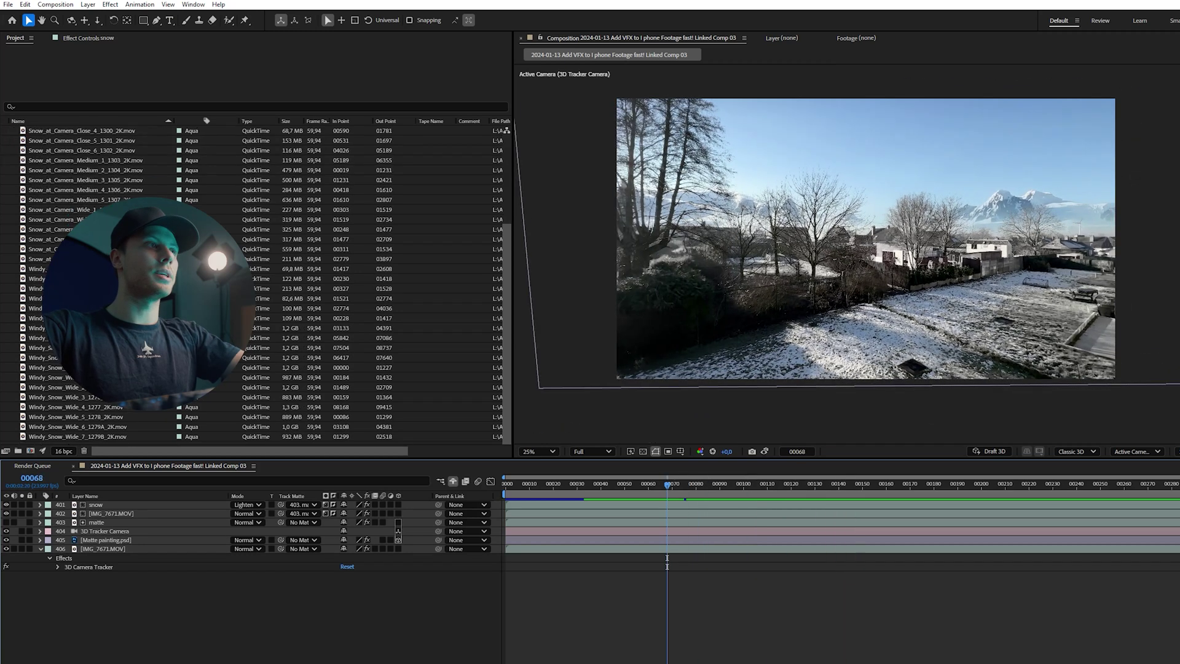
left_click(92, 308)
left_click(93, 269)
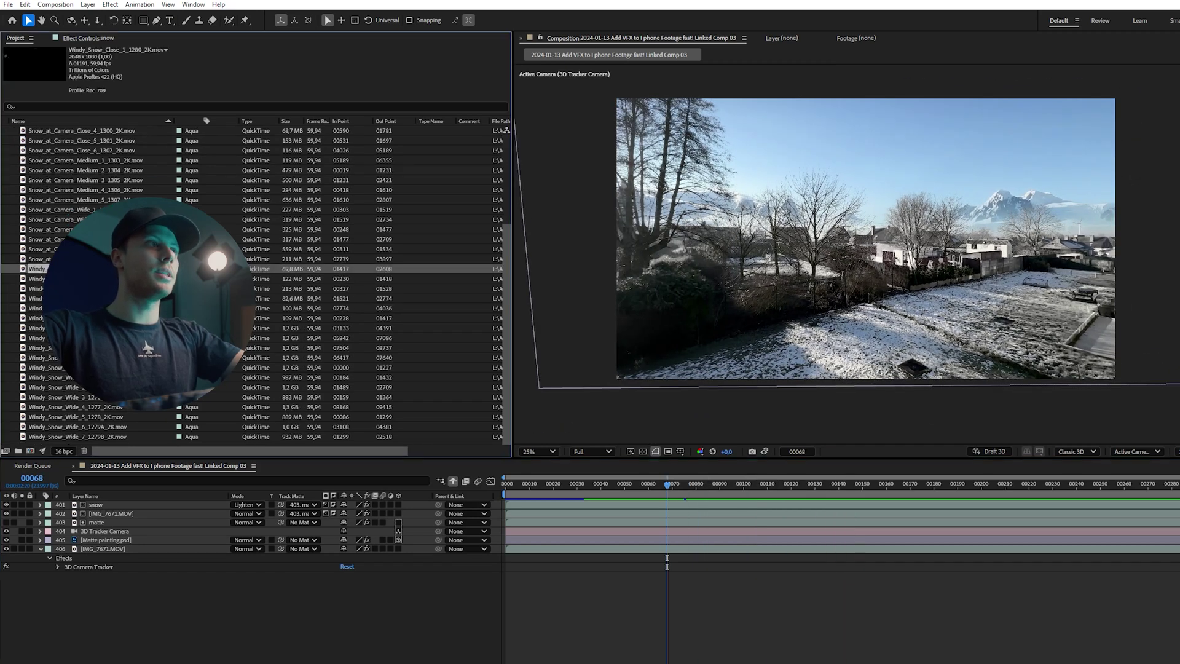
double_click(26, 272)
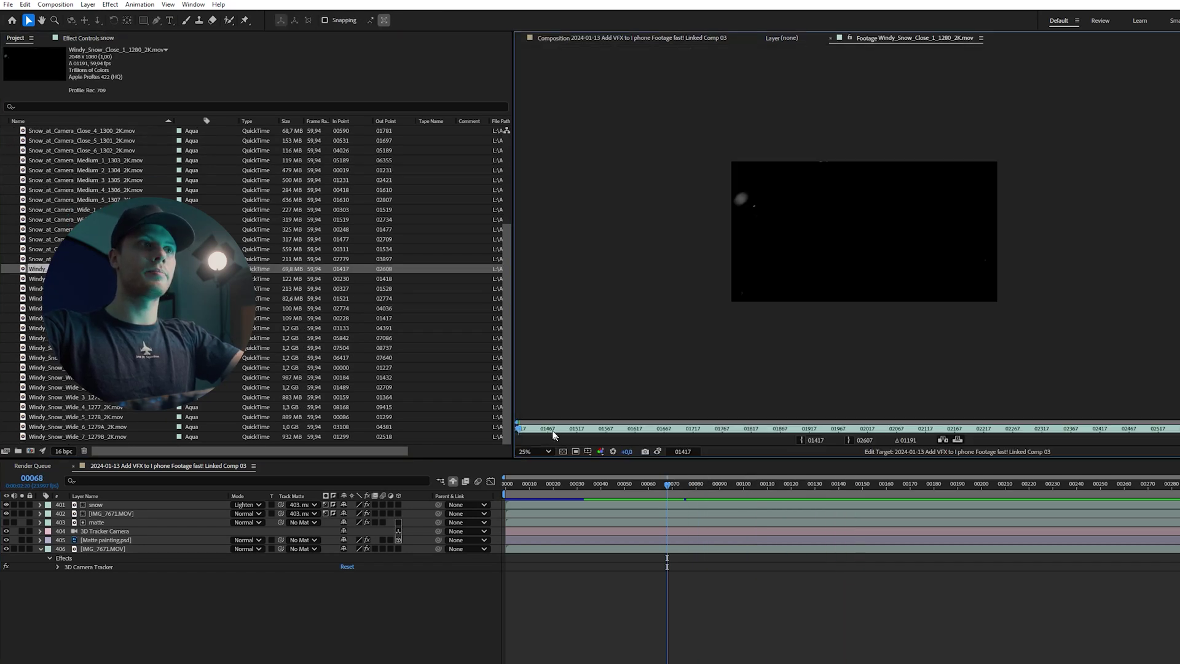
key("ctrl+slash")
left_click(43, 377)
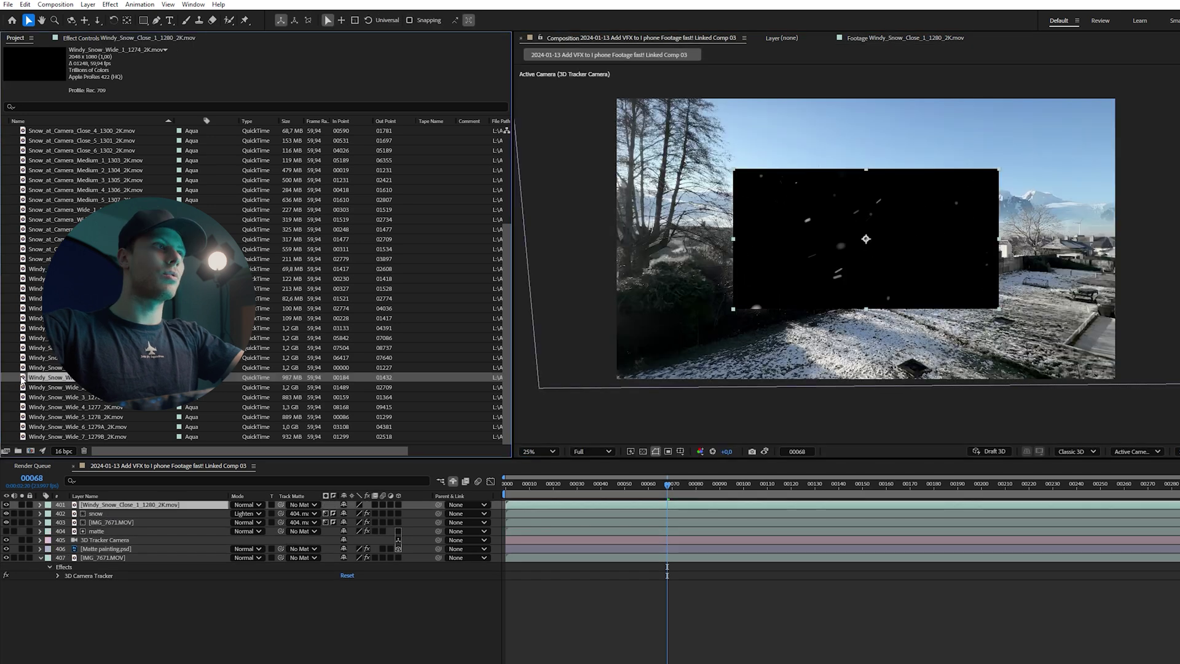
double_click(24, 378)
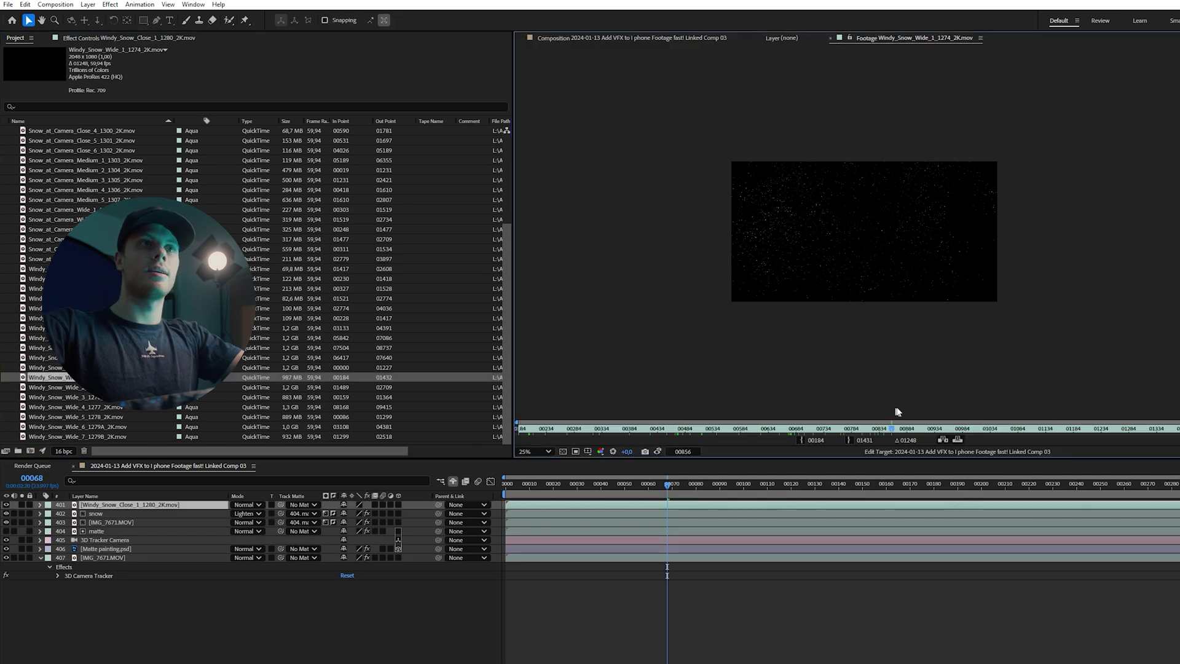
key("period")
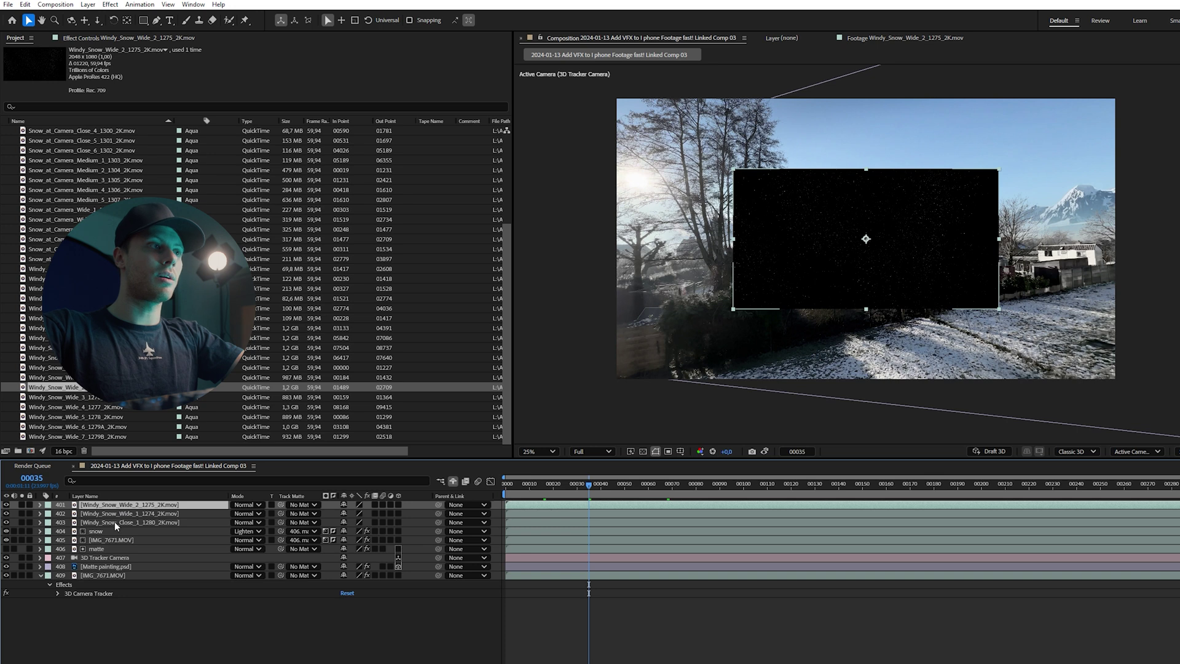
Enable the 3D switch on the three new snow layers.
left_click(113, 523, "shift")
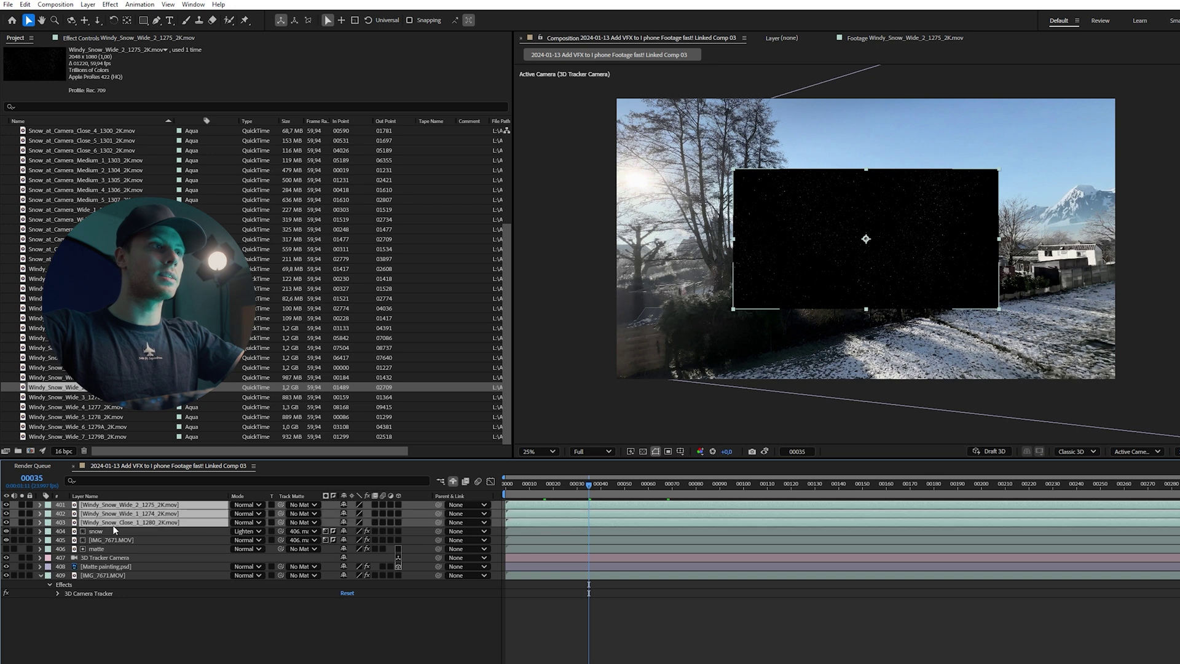
left_click(398, 504)
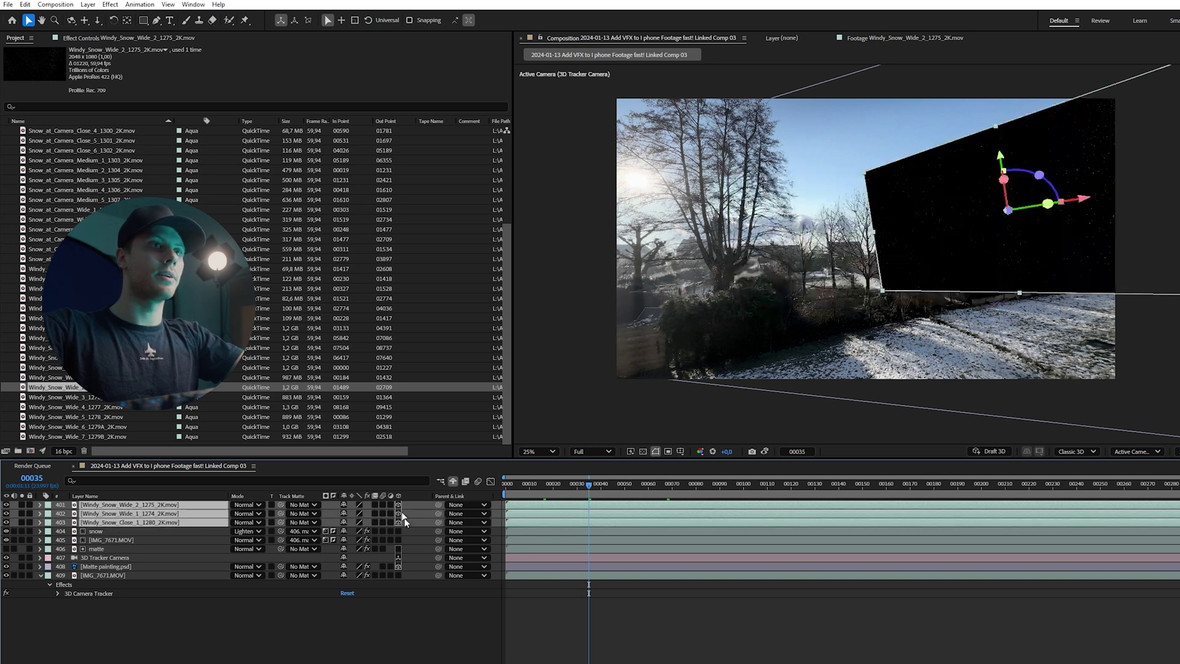
left_click(766, 627)
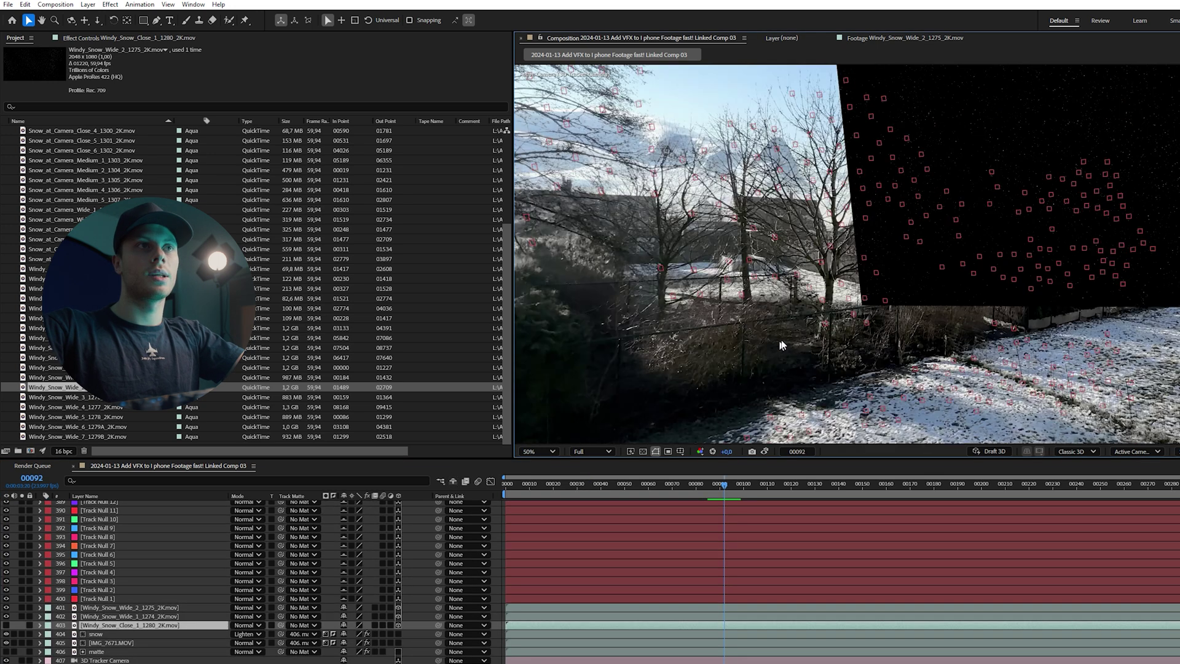
key("h")
scroll(798, 332, "up", 2)
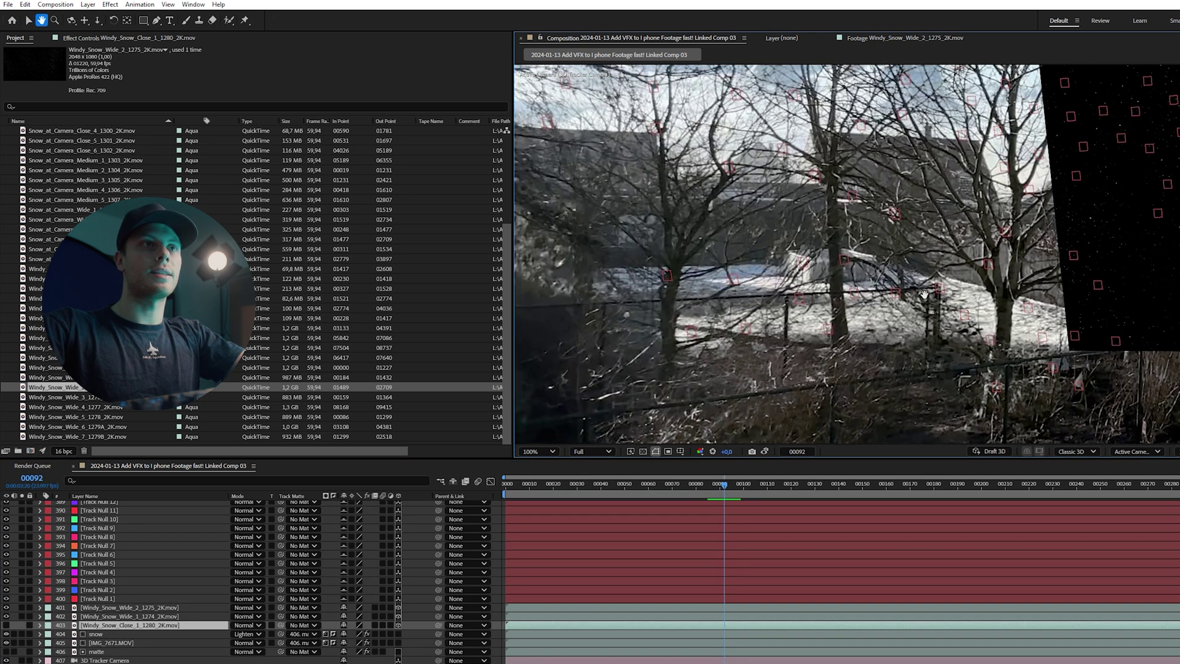
Select Track Null 287 on the far trees and check its Position values.
key("v")
left_click(890, 295)
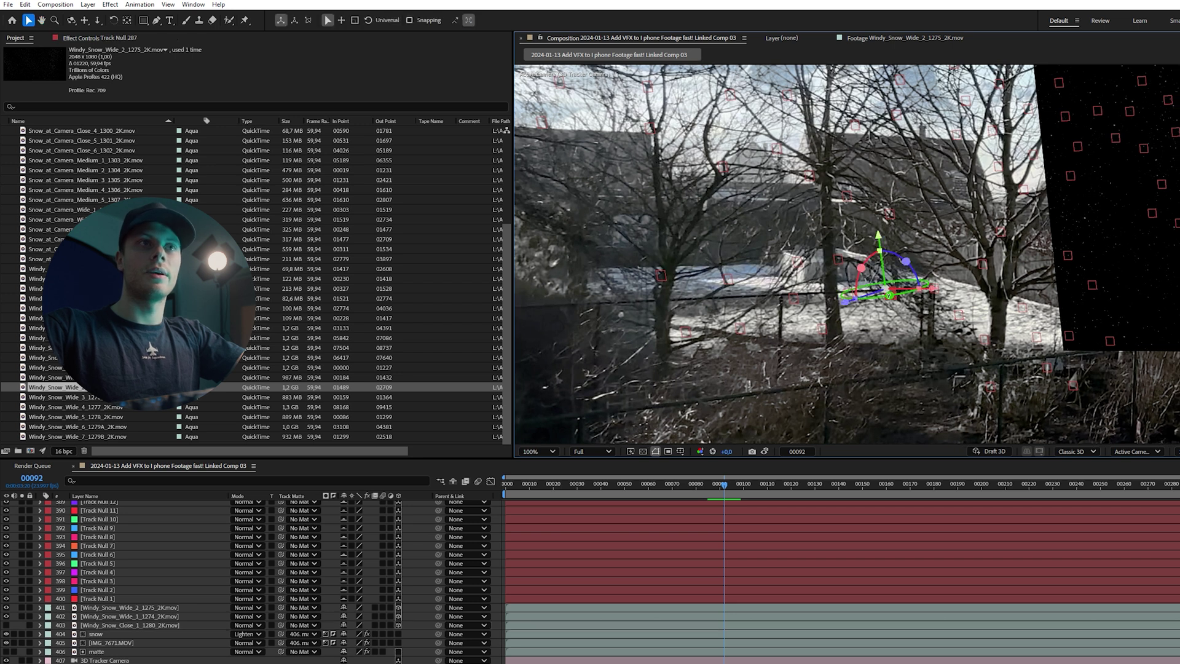
scroll(896, 304, "down", 3)
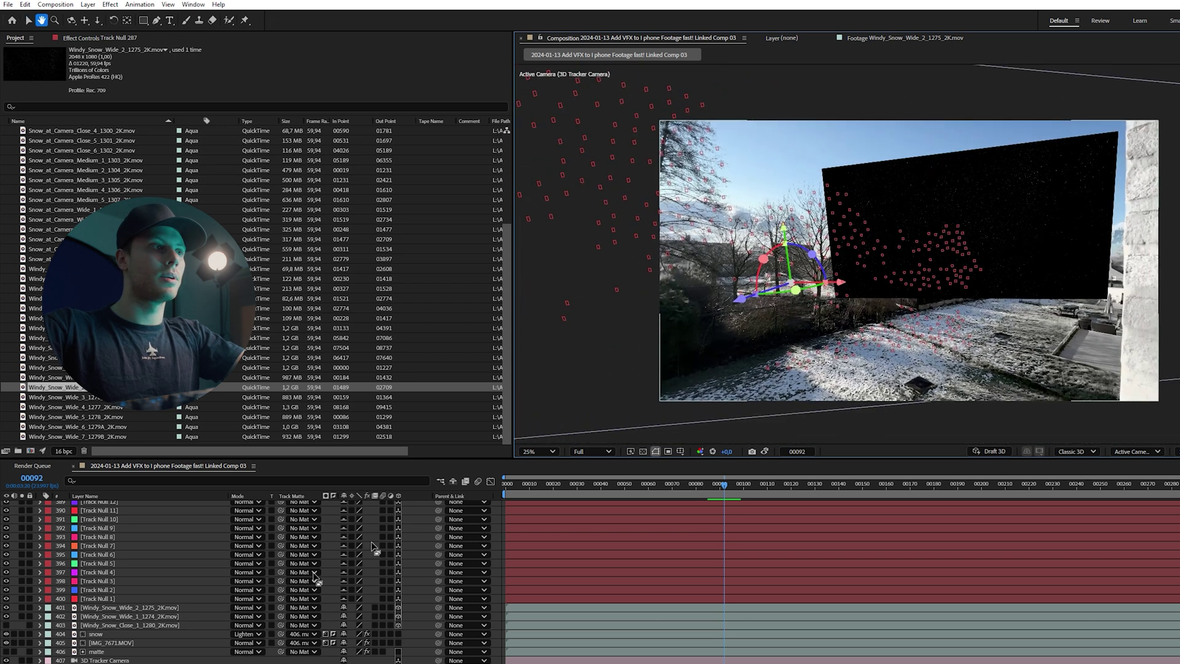
scroll(174, 606, "up", 20)
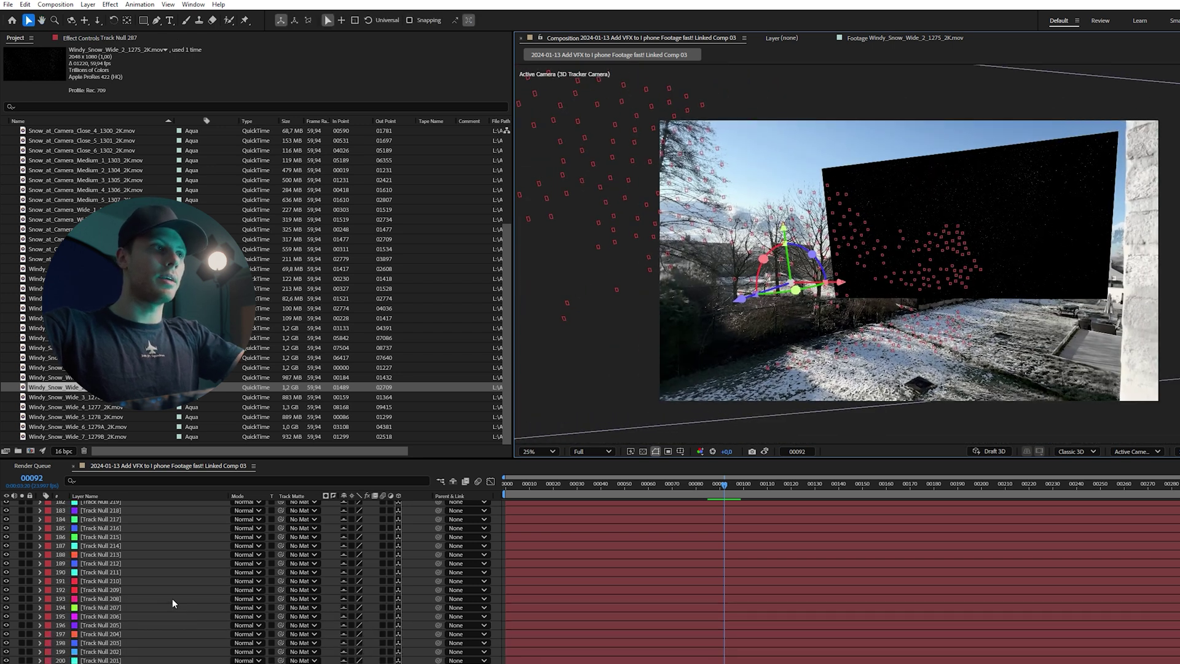
scroll(126, 612, "down", 3)
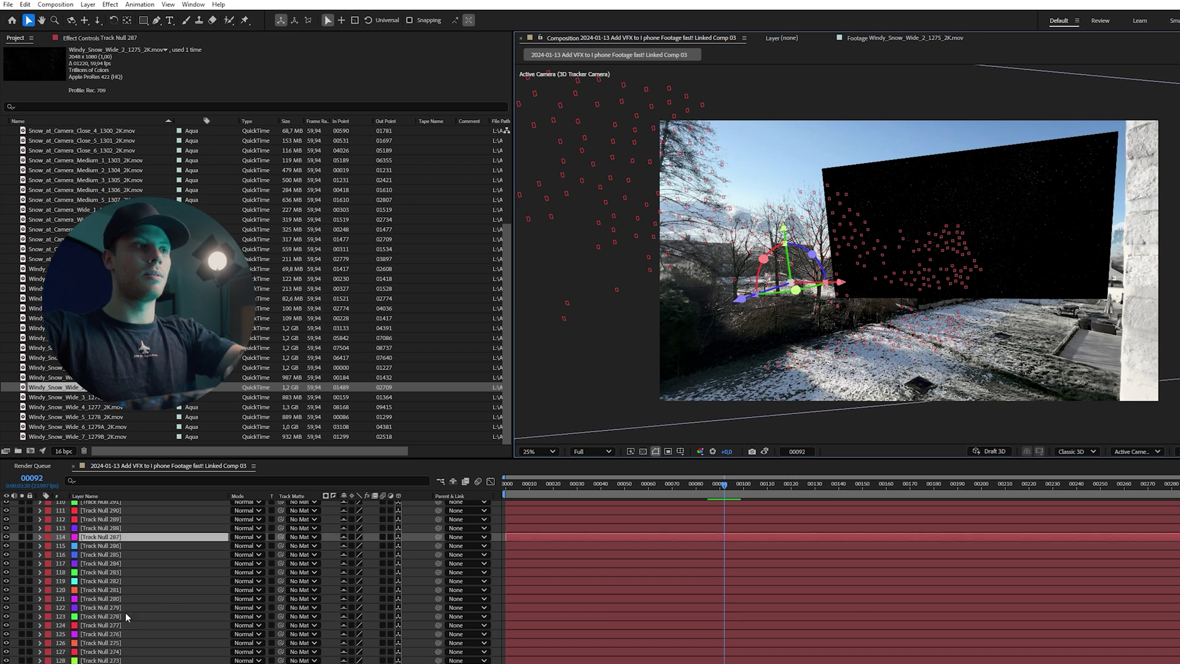
key("p")
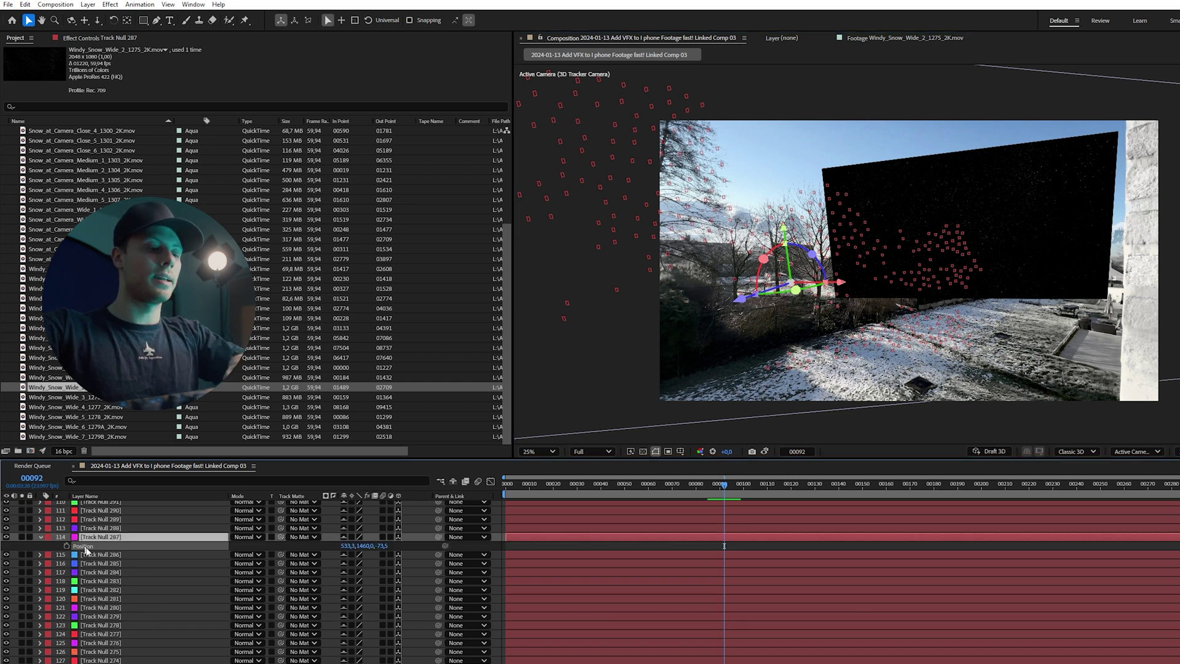
scroll(149, 581, "down", 20)
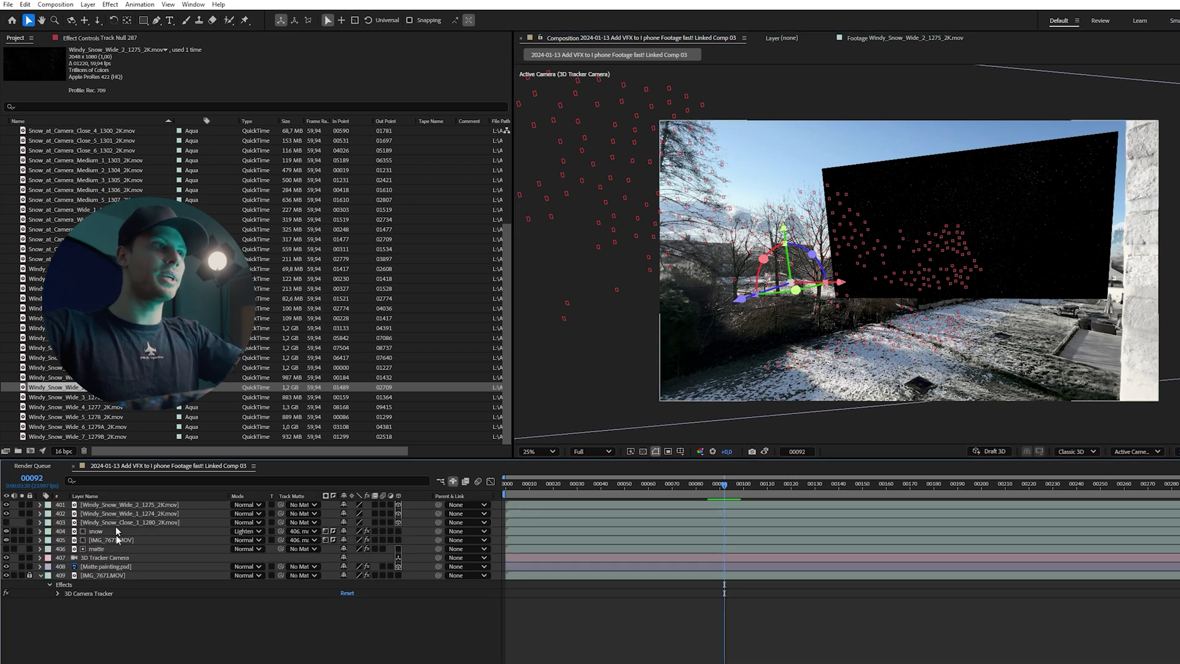
Move and enlarge both wide snow plates toward the left and tilt them about -7°.
left_click(111, 504)
left_click(108, 513, "shift")
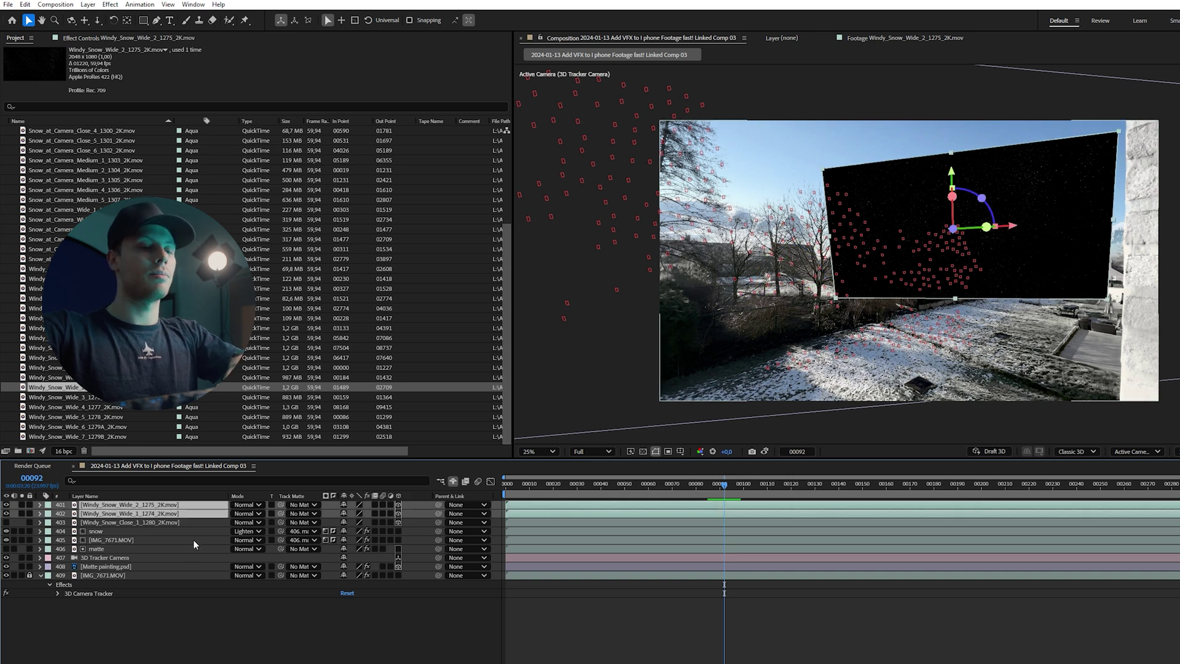
left_click_drag(1112, 299, 1038, 427)
left_click_drag(765, 258, 798, 289)
Add an ellipse mask to the wide snow layer and feather it to 285 pixels.
left_click(143, 20)
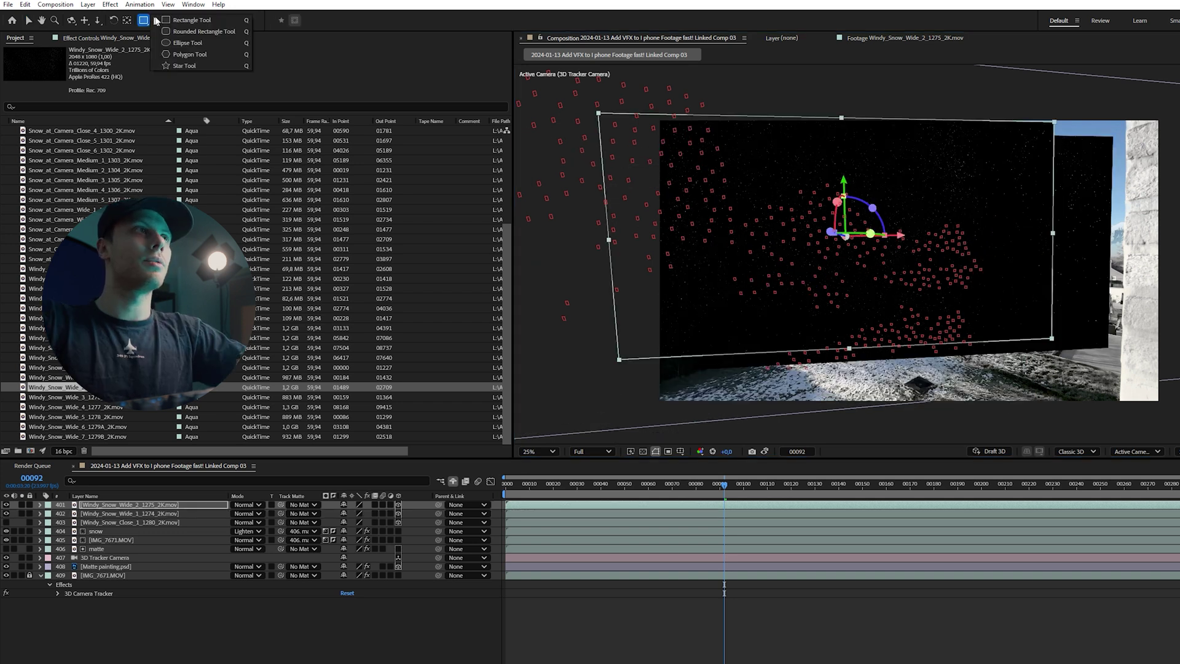
left_click(177, 43)
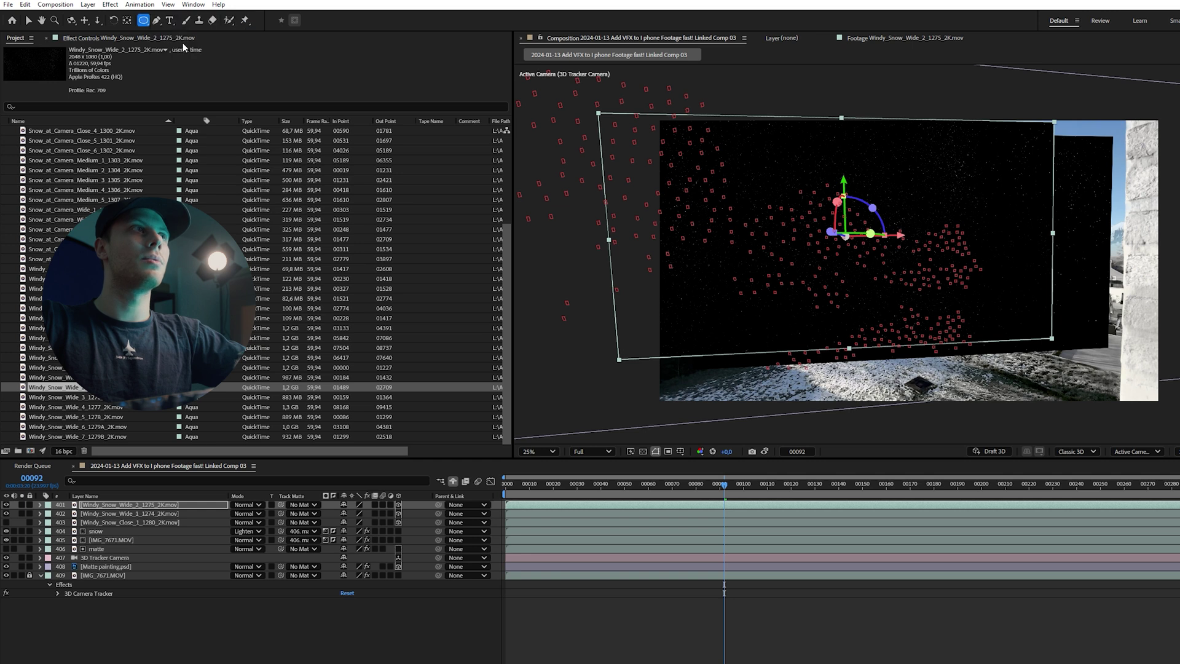
double_click(143, 20)
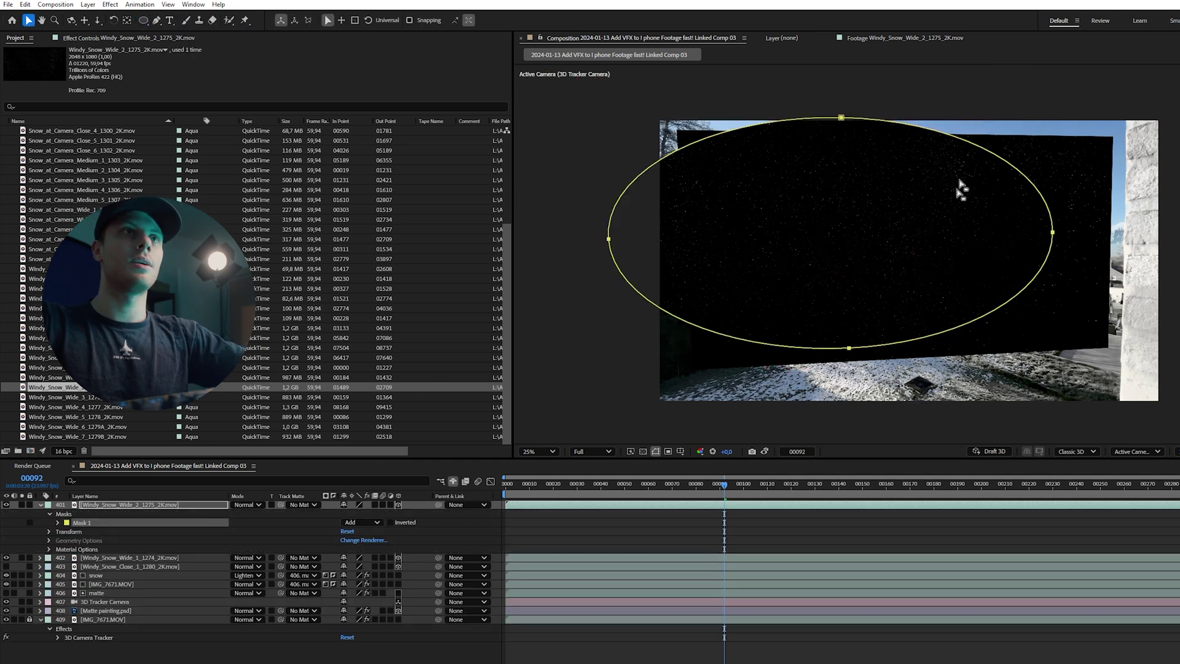
key("f")
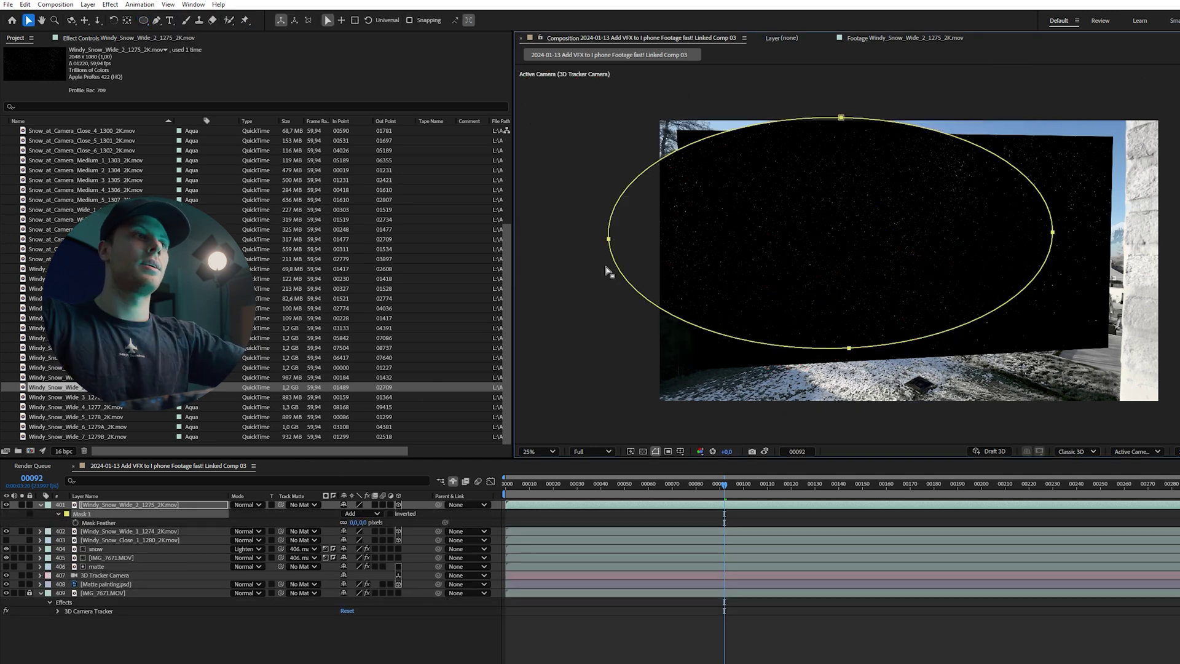
left_click_drag(354, 522, 360, 523)
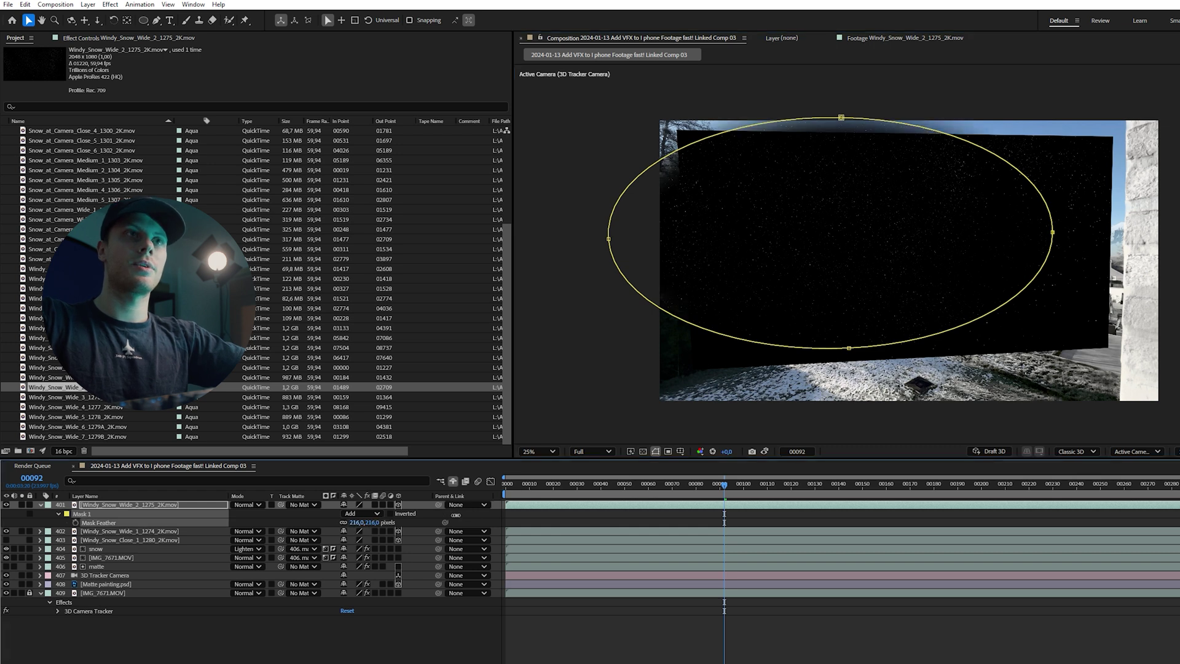
left_click_drag(462, 515, 489, 515)
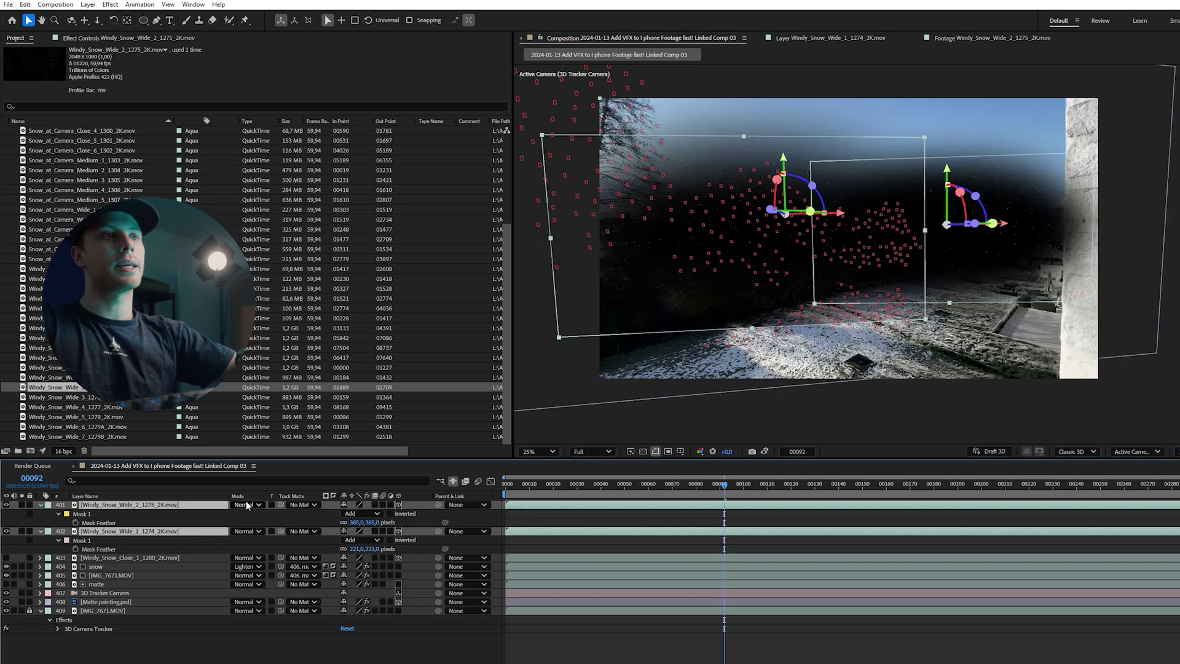
Set the two wide snow layers to Screen blend mode.
left_click(246, 502)
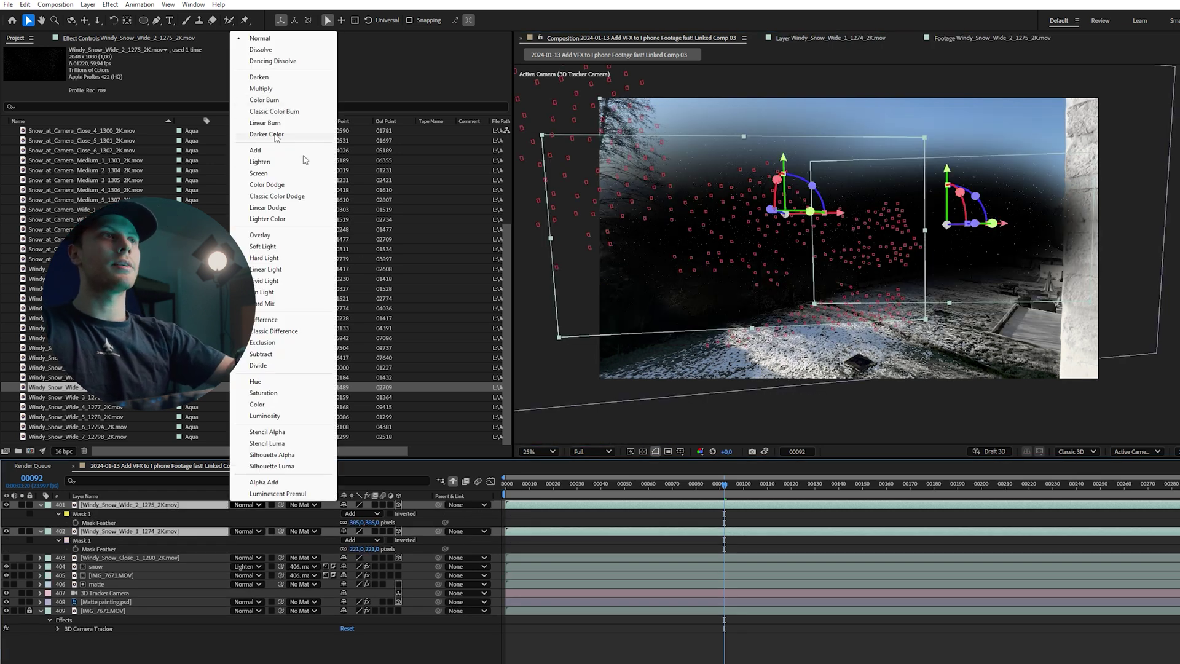
left_click(259, 174)
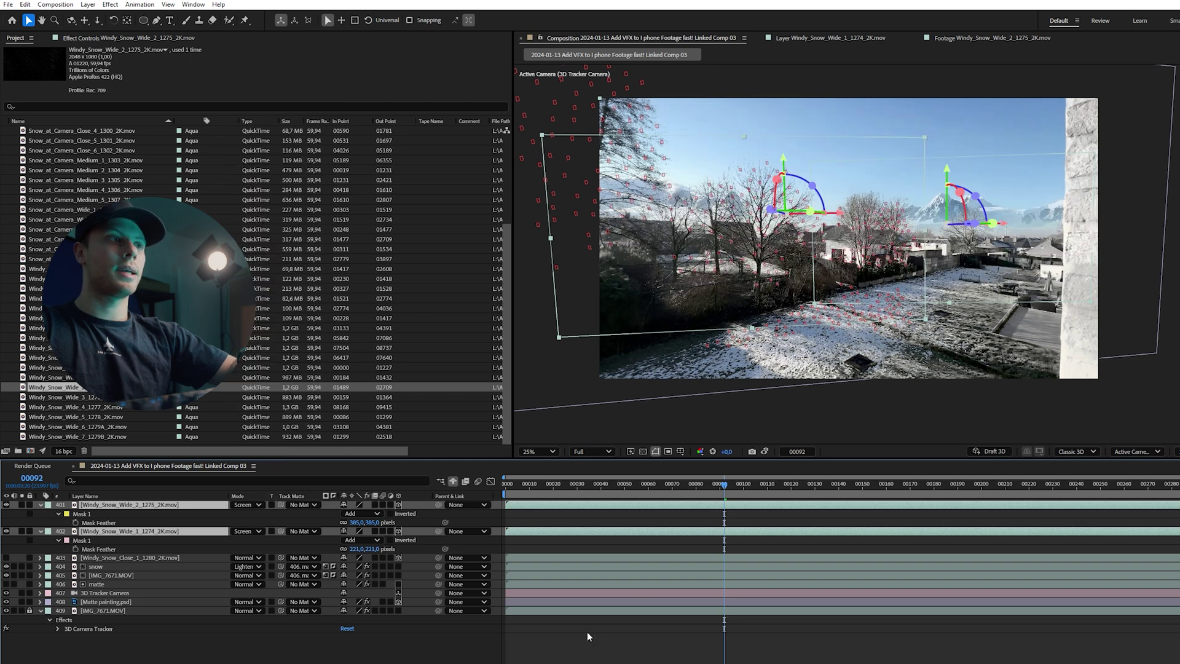
left_click(580, 632)
left_click(20, 560)
Show the close-up snow layer, move it to the top, place it near the camera in Top view, and tilt it slightly.
left_click(6, 557)
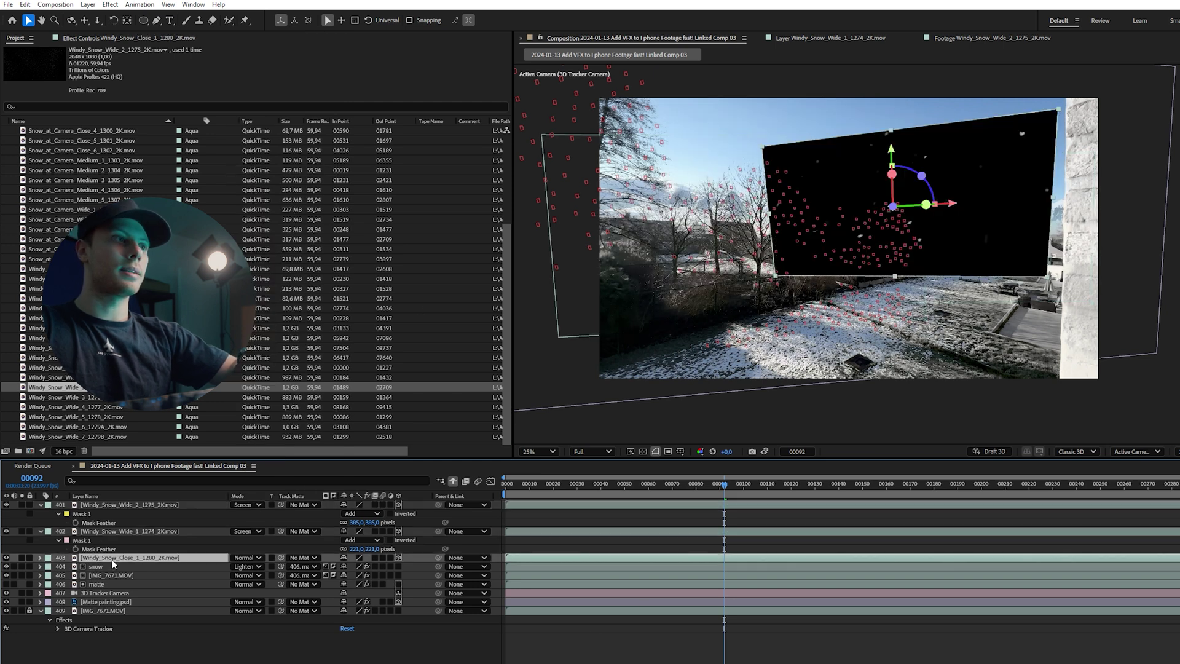
left_click_drag(112, 559, 115, 504)
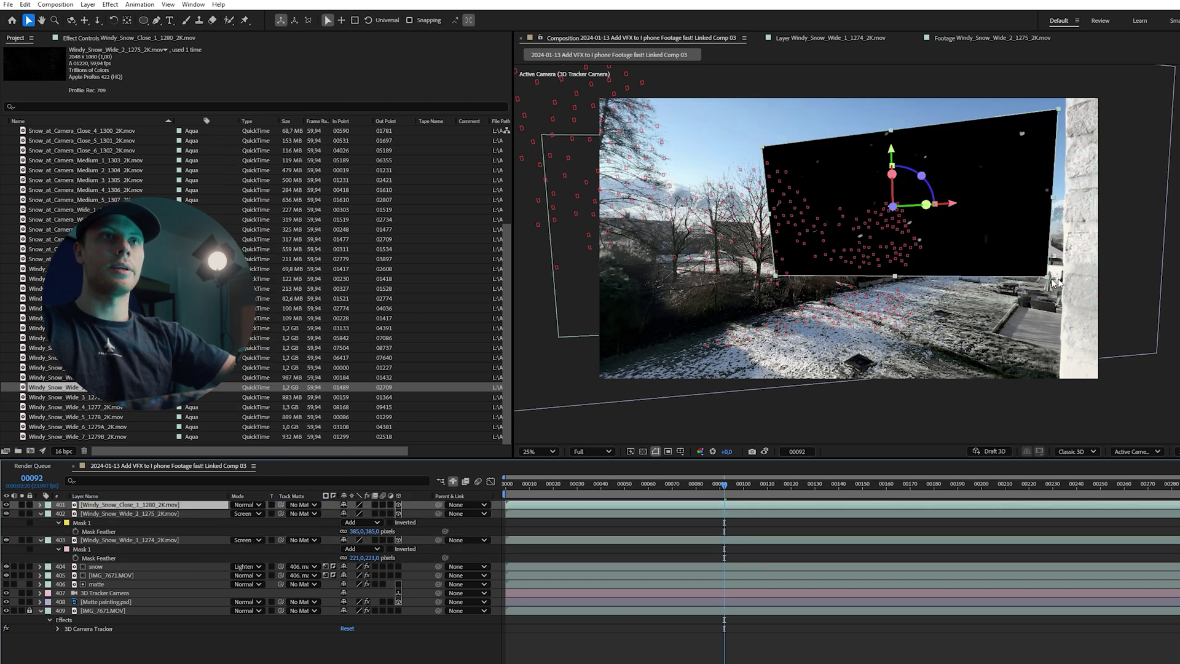
left_click(1120, 450)
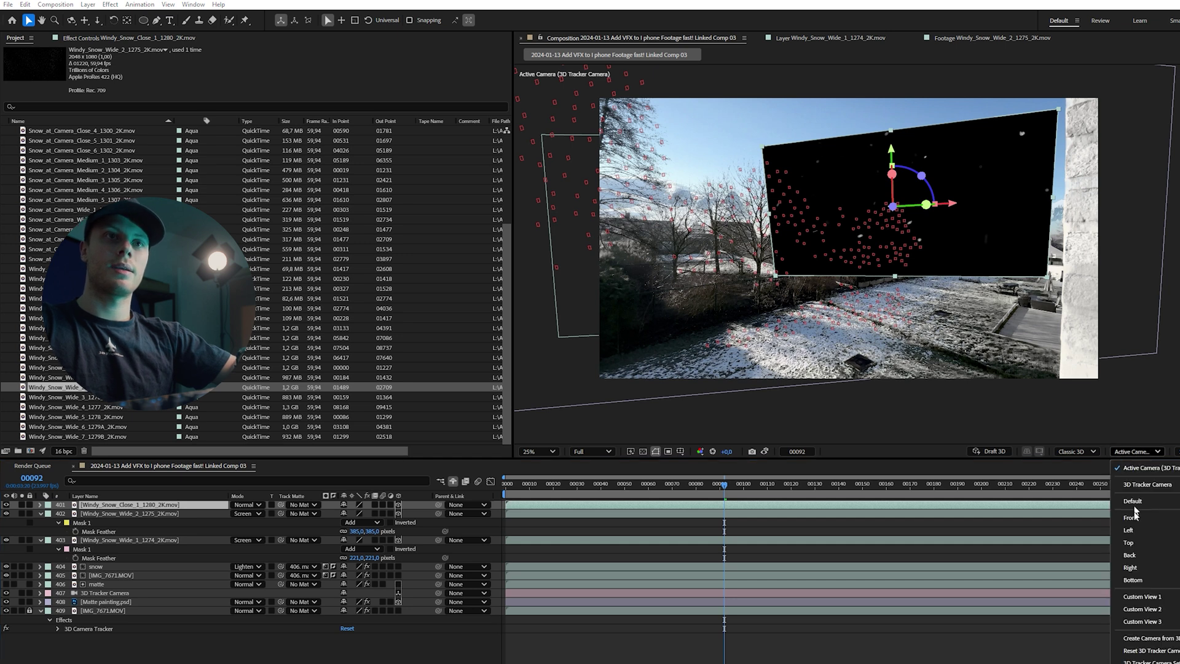
left_click(1128, 546)
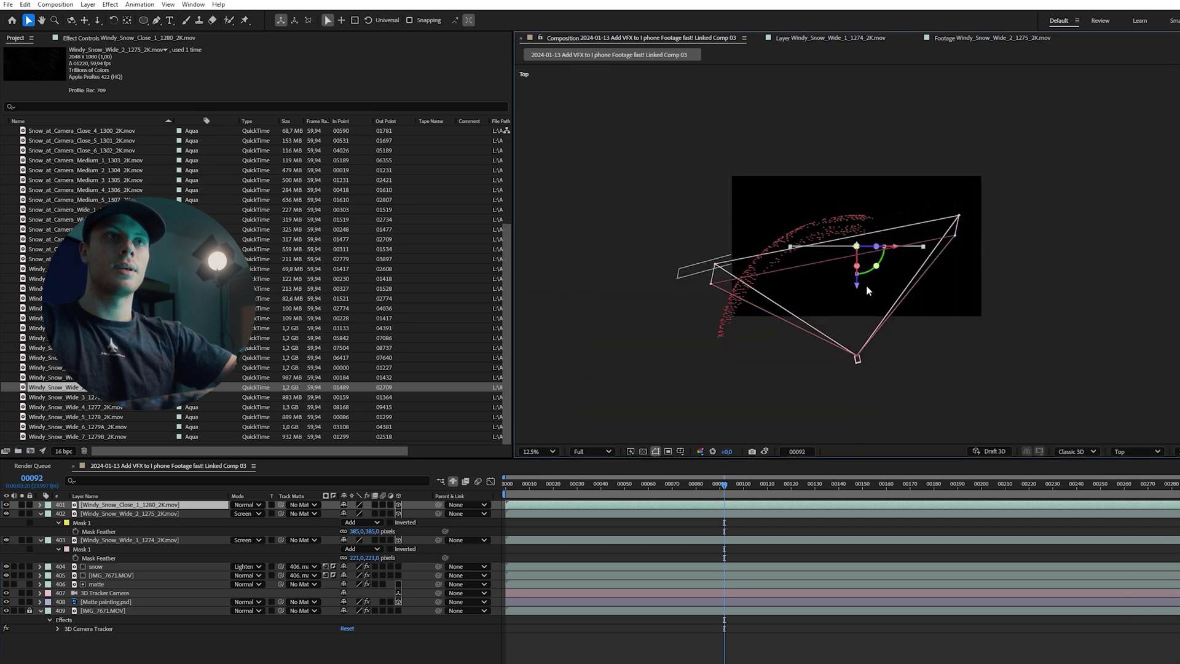
left_click_drag(858, 290, 887, 318)
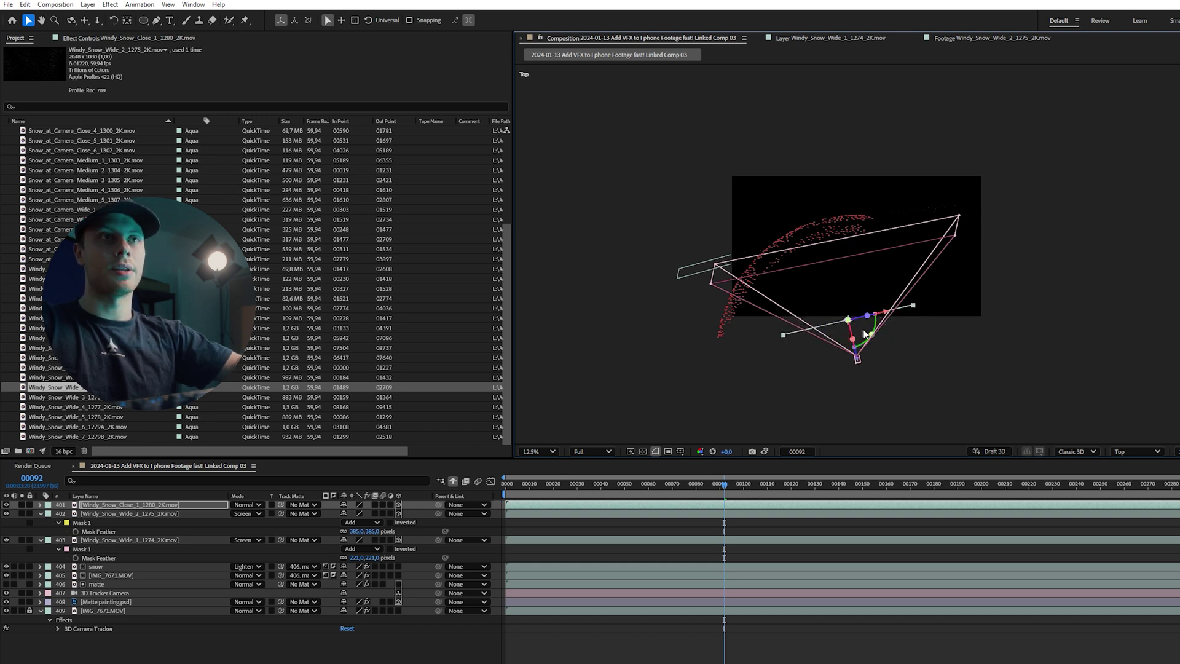
key("r")
left_click_drag(870, 337, 873, 333)
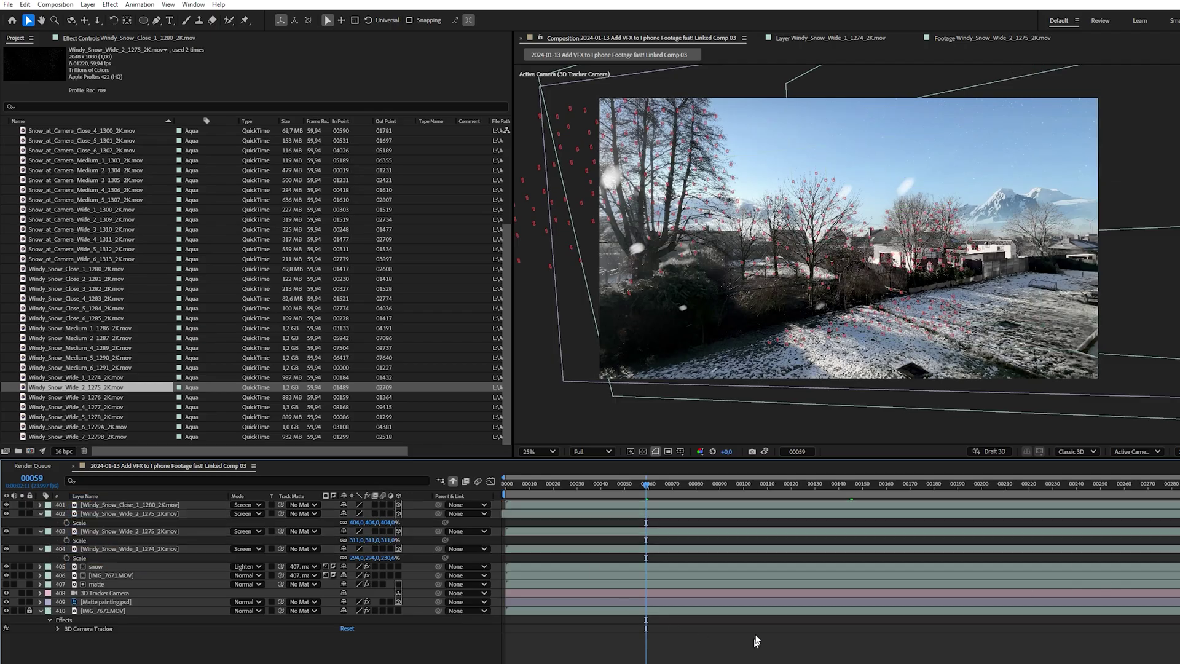
At frame 00194, zoom in and pan to inspect the snow against the wall and sky.
left_click(967, 486)
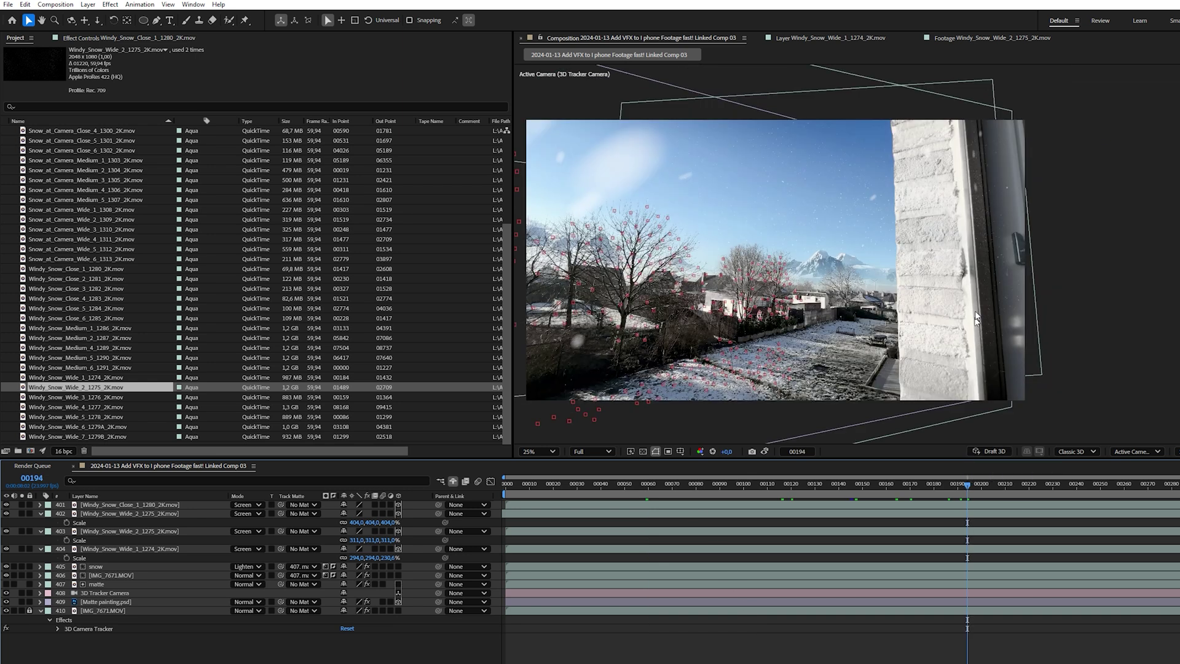
scroll(952, 259, "up", 4)
key("h")
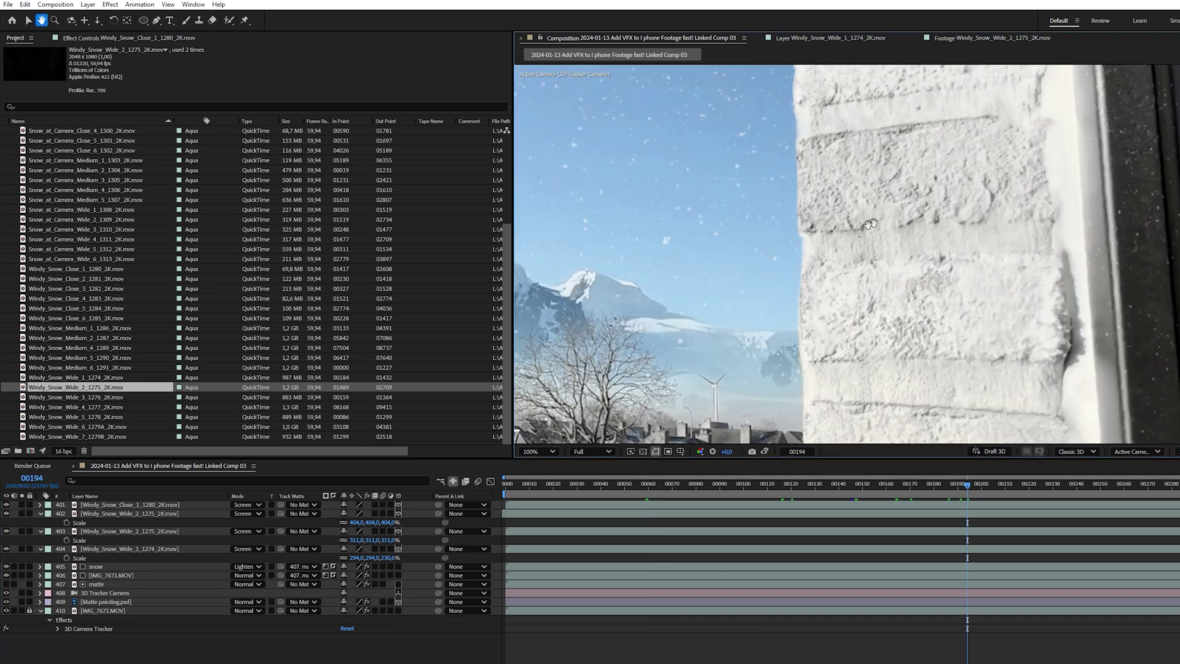
left_click_drag(828, 256, 814, 270)
key("v")
scroll(813, 270, "down", 2)
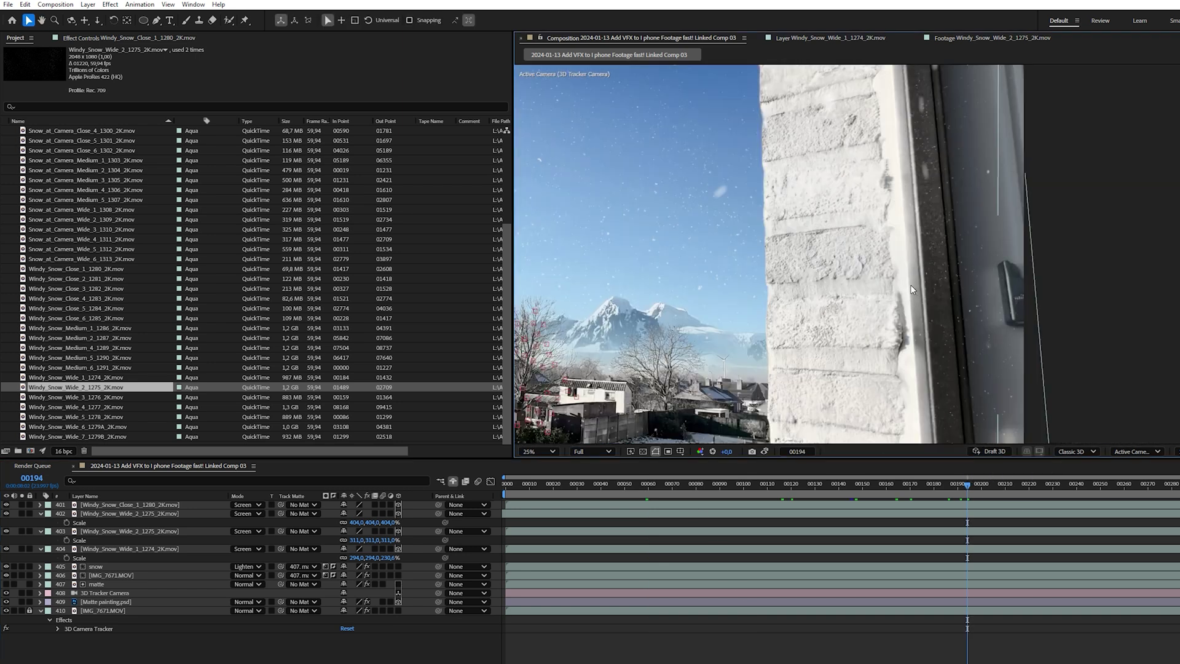
scroll(912, 290, "down", 2)
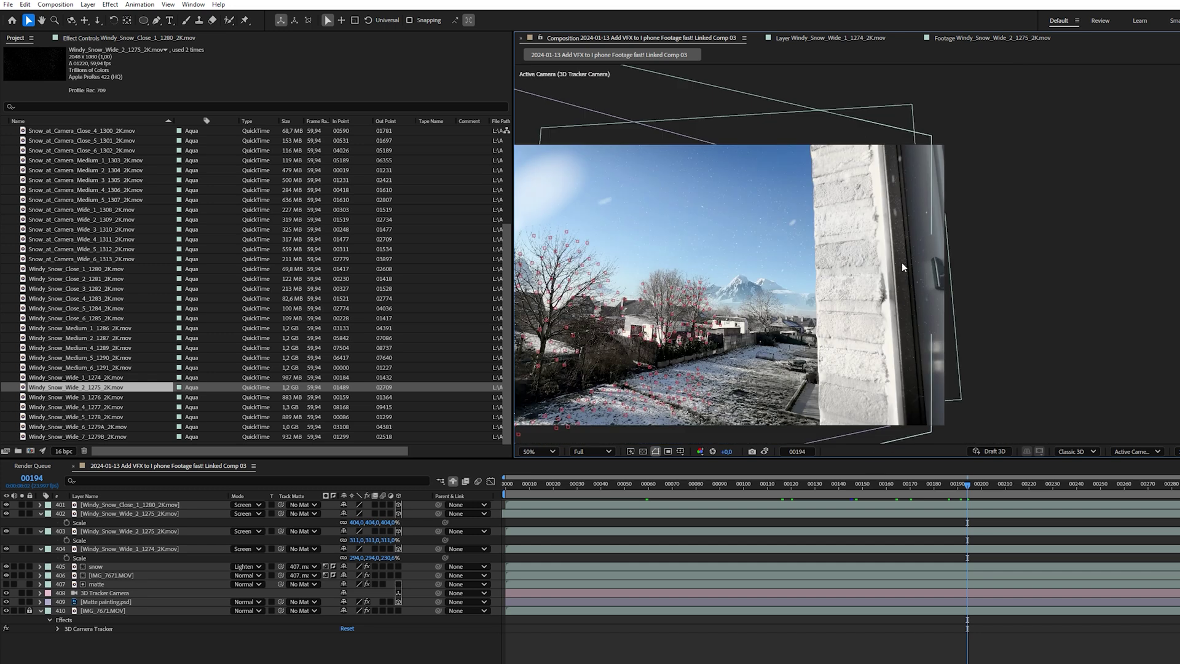
scroll(901, 267, "up", 2)
key("h")
left_click_drag(893, 221, 817, 248)
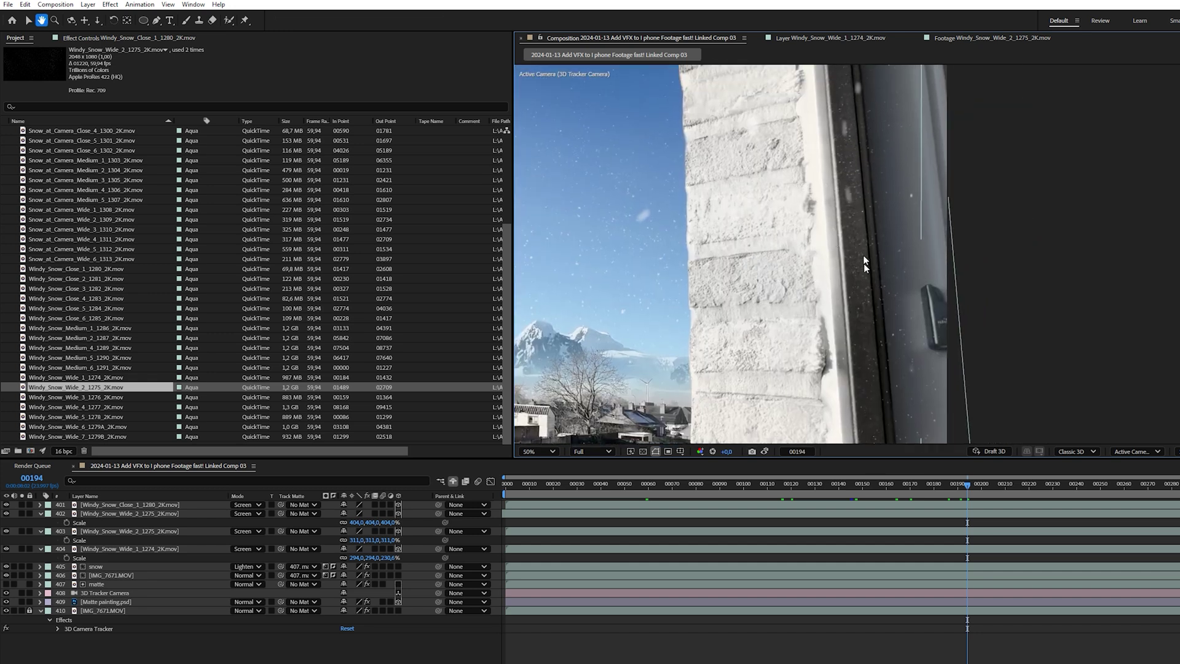
key("v")
scroll(799, 328, "down", 2)
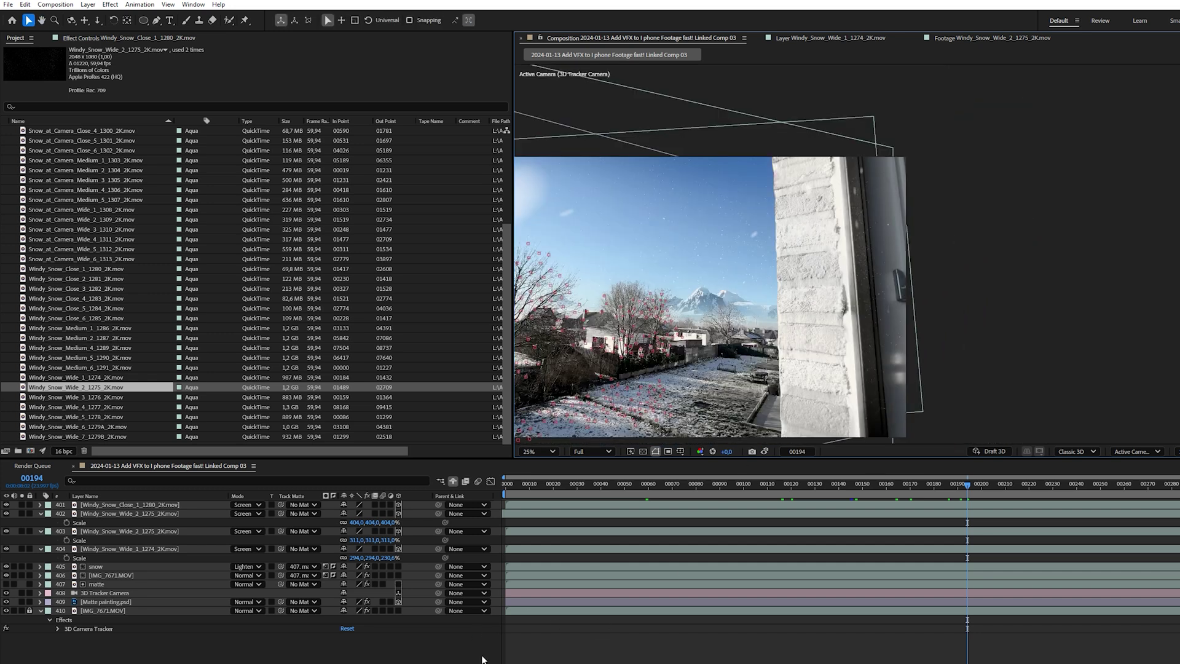
Duplicate IMG_7671.MOV to the top as 'roto wall' and lock the original layer.
left_click(86, 611)
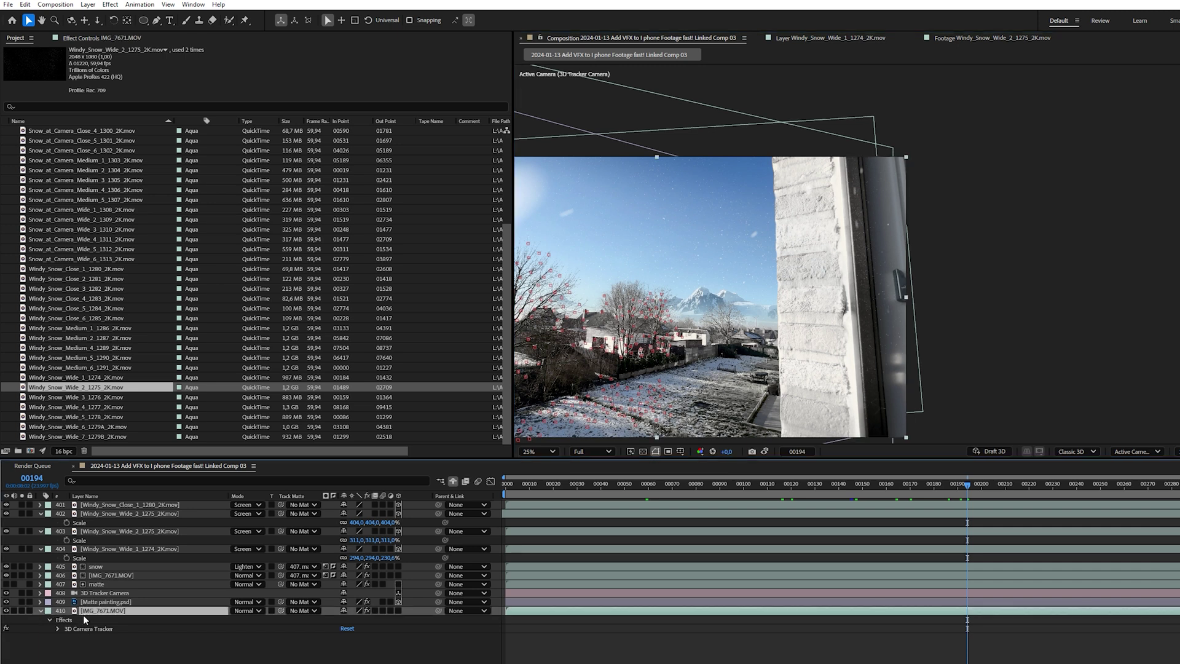
key("ctrl+d")
left_click_drag(94, 615, 91, 504)
right_click(89, 505)
left_click(117, 472)
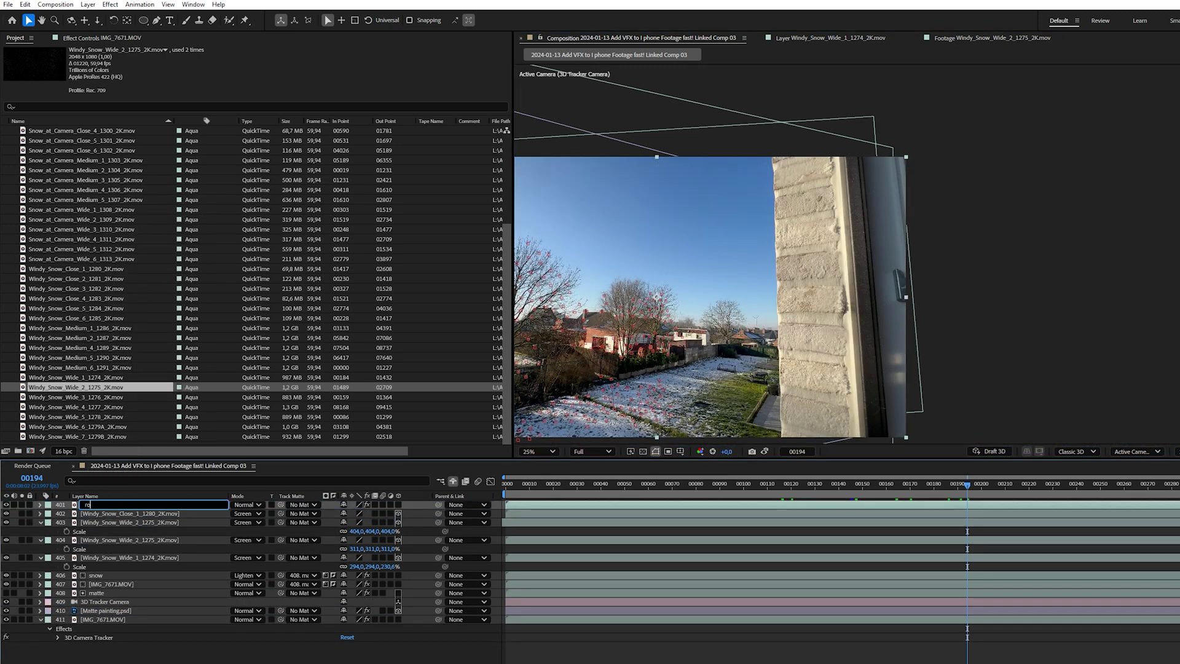
left_click(29, 620)
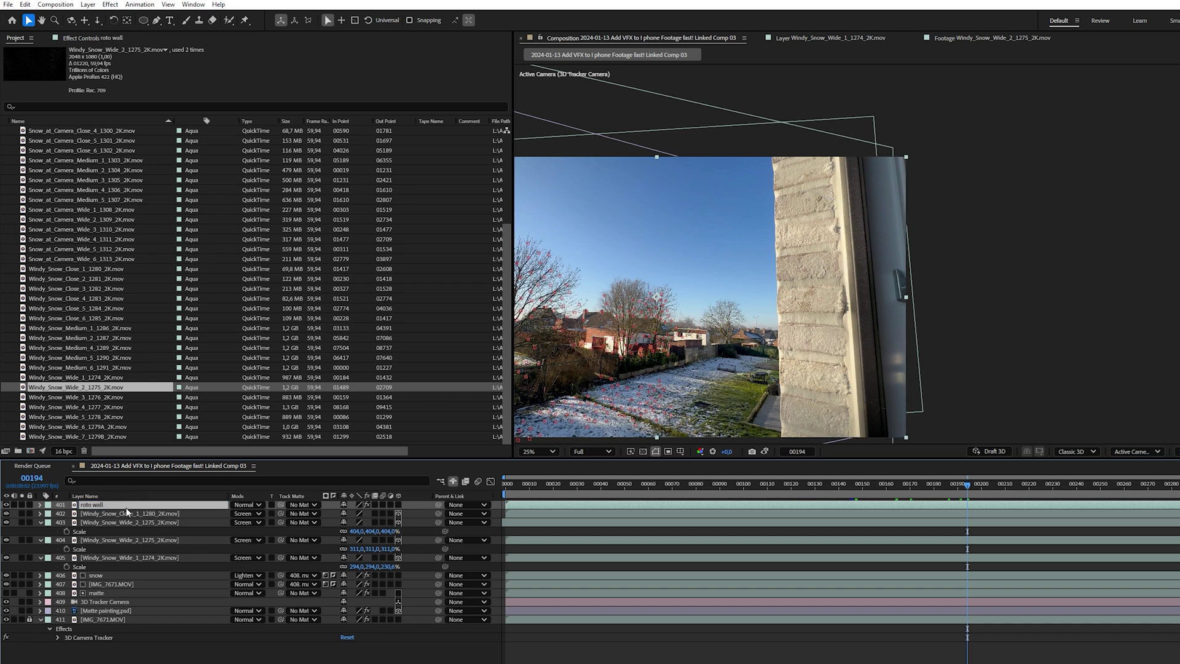
left_click(229, 21)
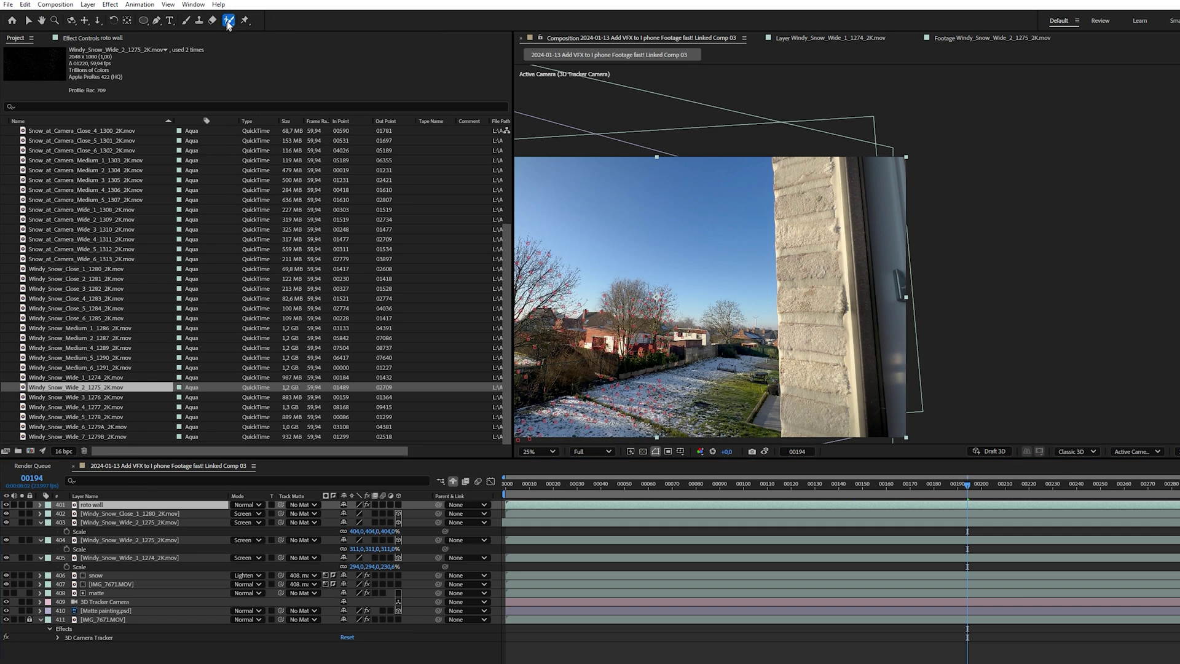
Open 'roto wall' in its Layer panel and paint Roto Brush strokes over the brick wall and window frame.
double_click(84, 506)
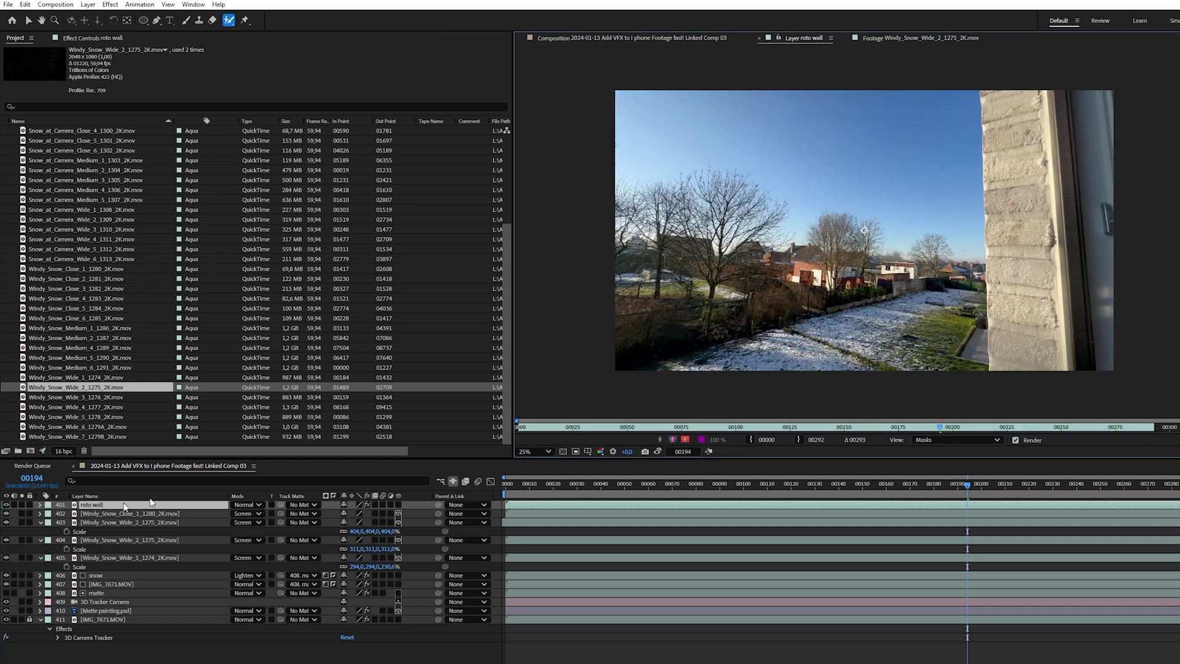
scroll(1058, 293, "up", 3)
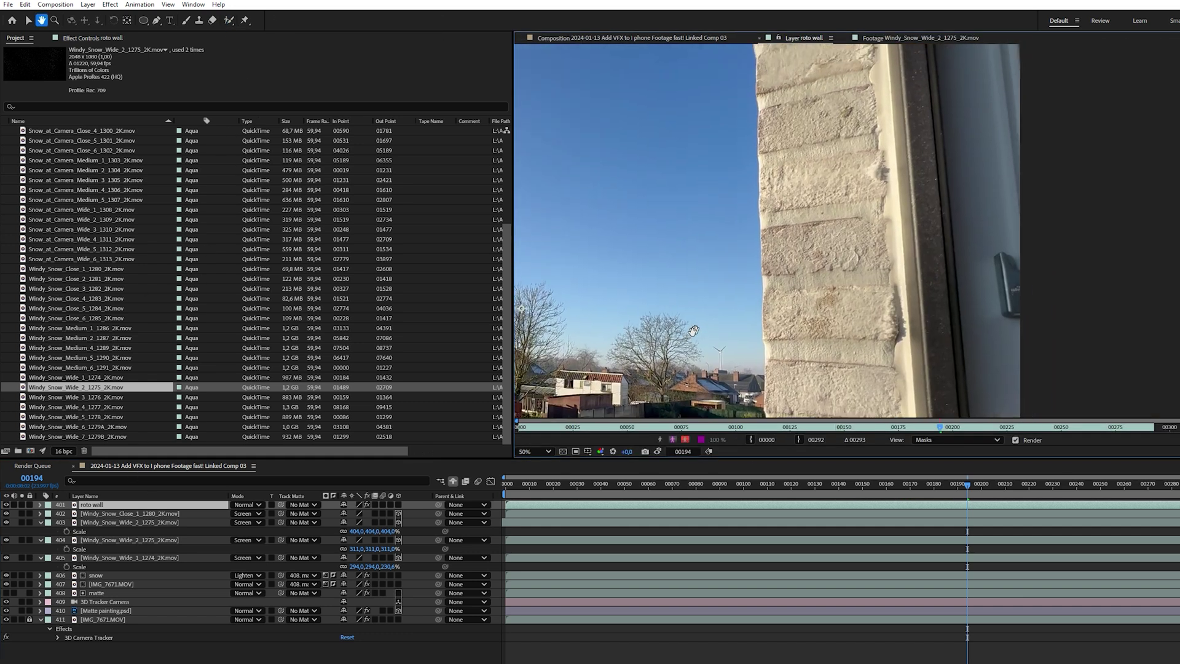
scroll(777, 313, "down", 4)
left_click_drag(579, 430, 887, 426)
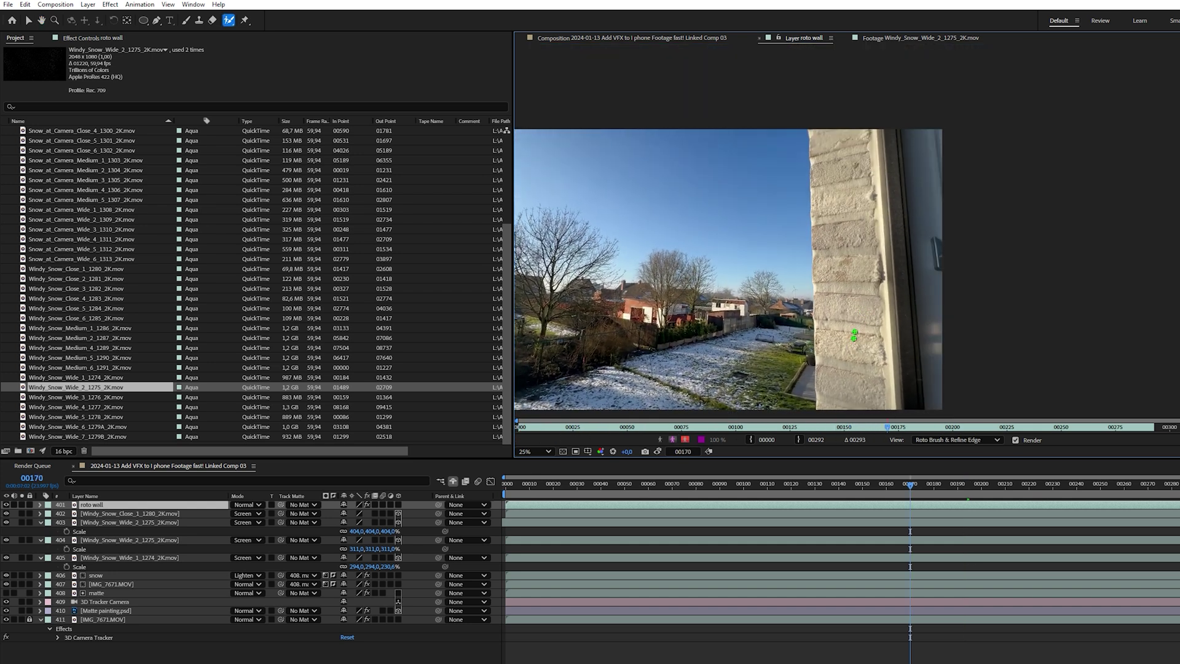
left_click_drag(852, 342, 855, 311)
left_click_drag(858, 234, 769, 129)
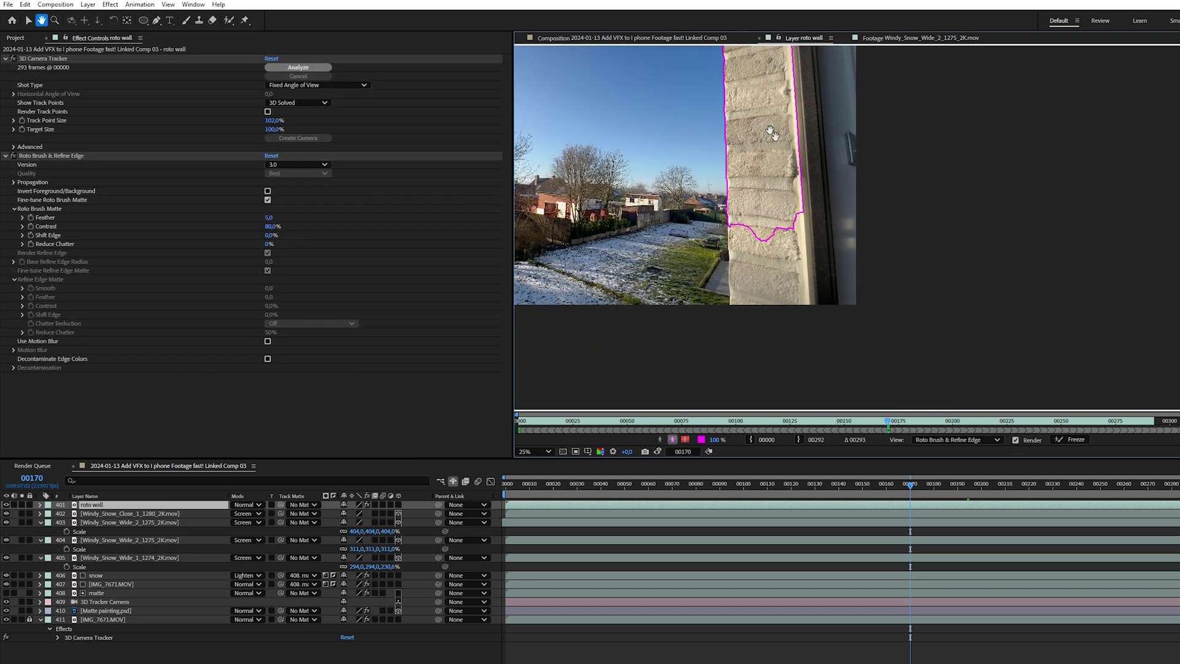
left_click_drag(757, 295, 753, 172)
left_click_drag(802, 299, 857, 101)
Propagate the wall matte, check it around frames 00180–00211, then start freezing it.
key("space")
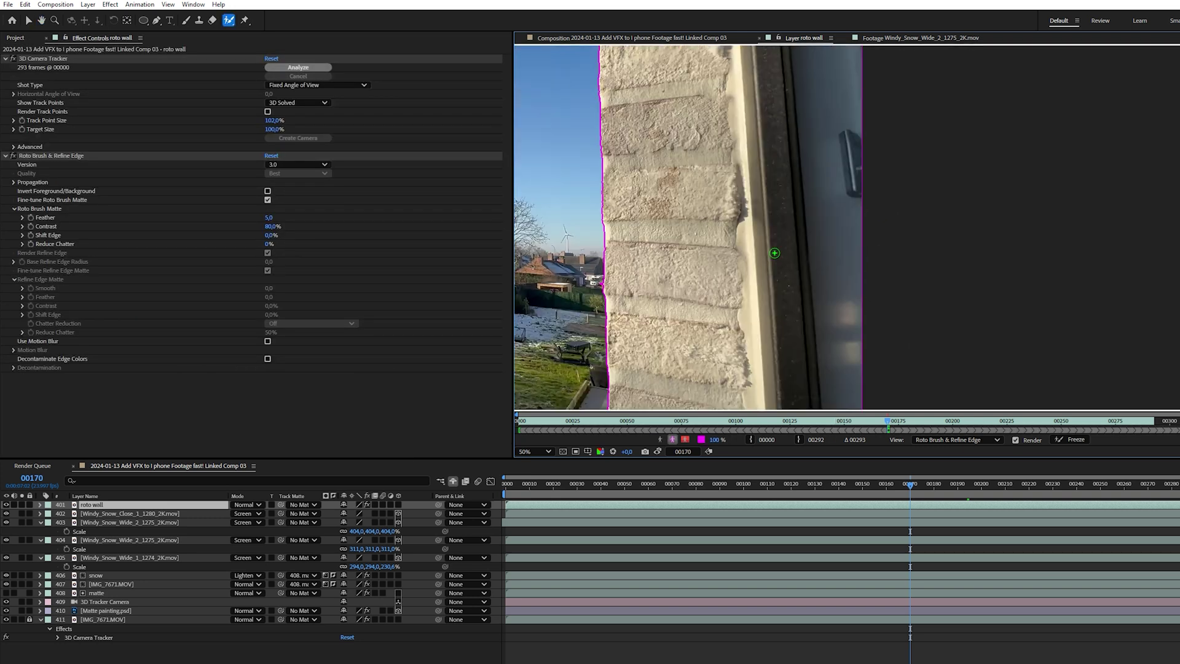
left_click_drag(904, 430, 989, 424)
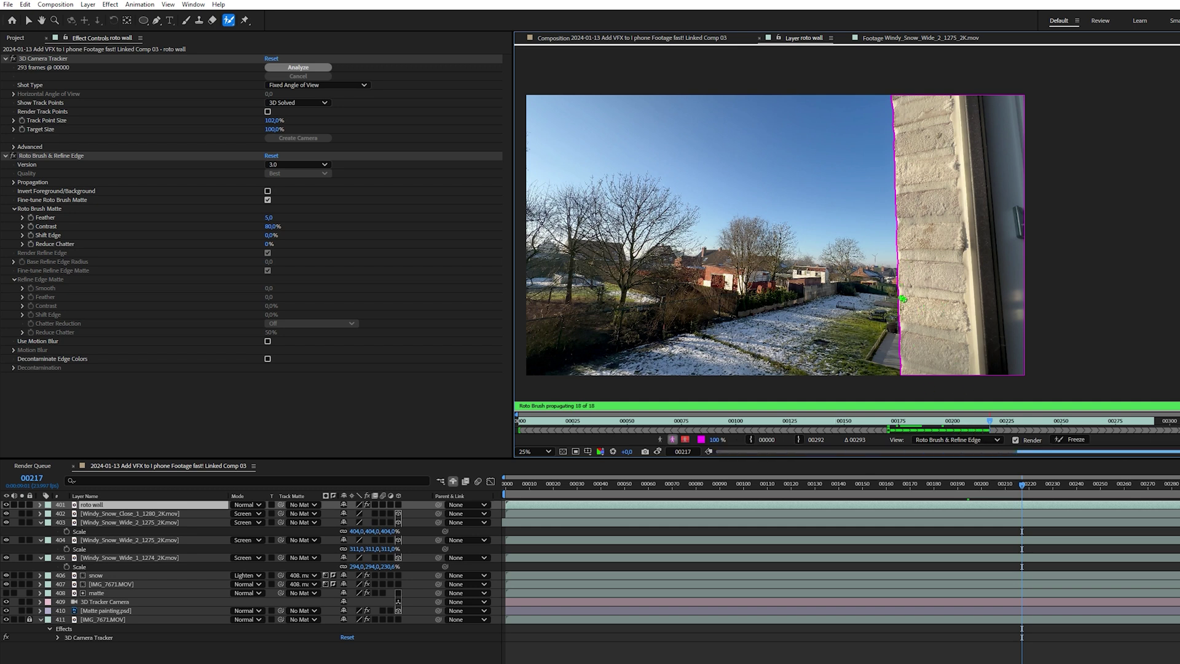
left_click_drag(993, 425, 976, 425)
left_click(1058, 440)
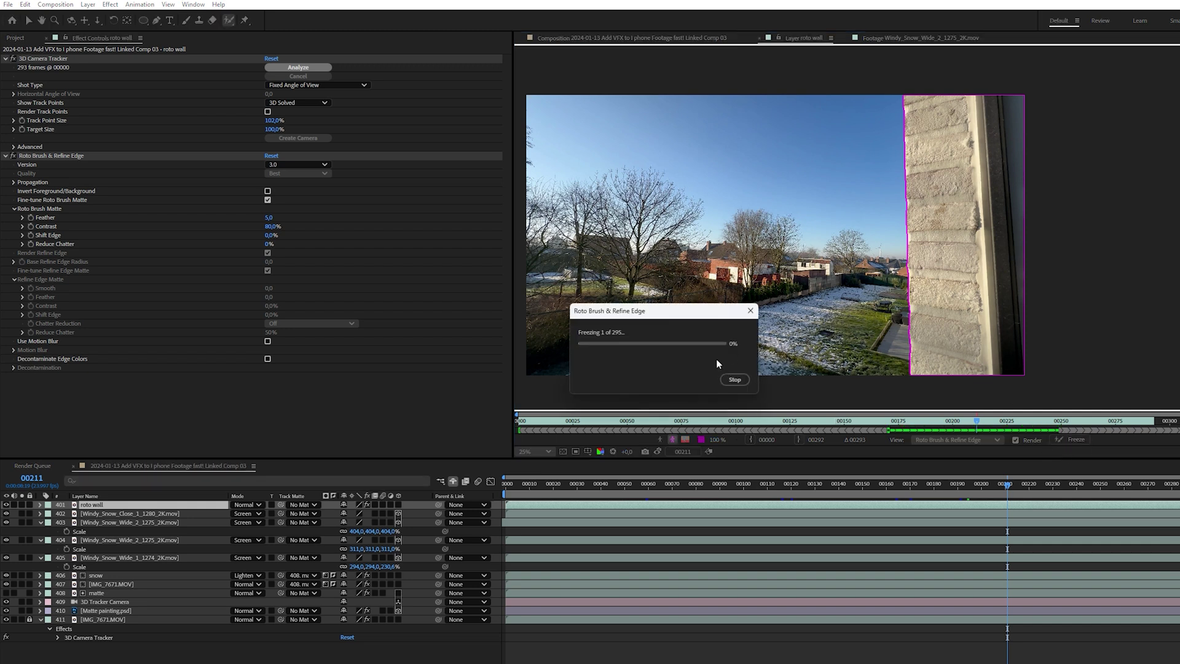